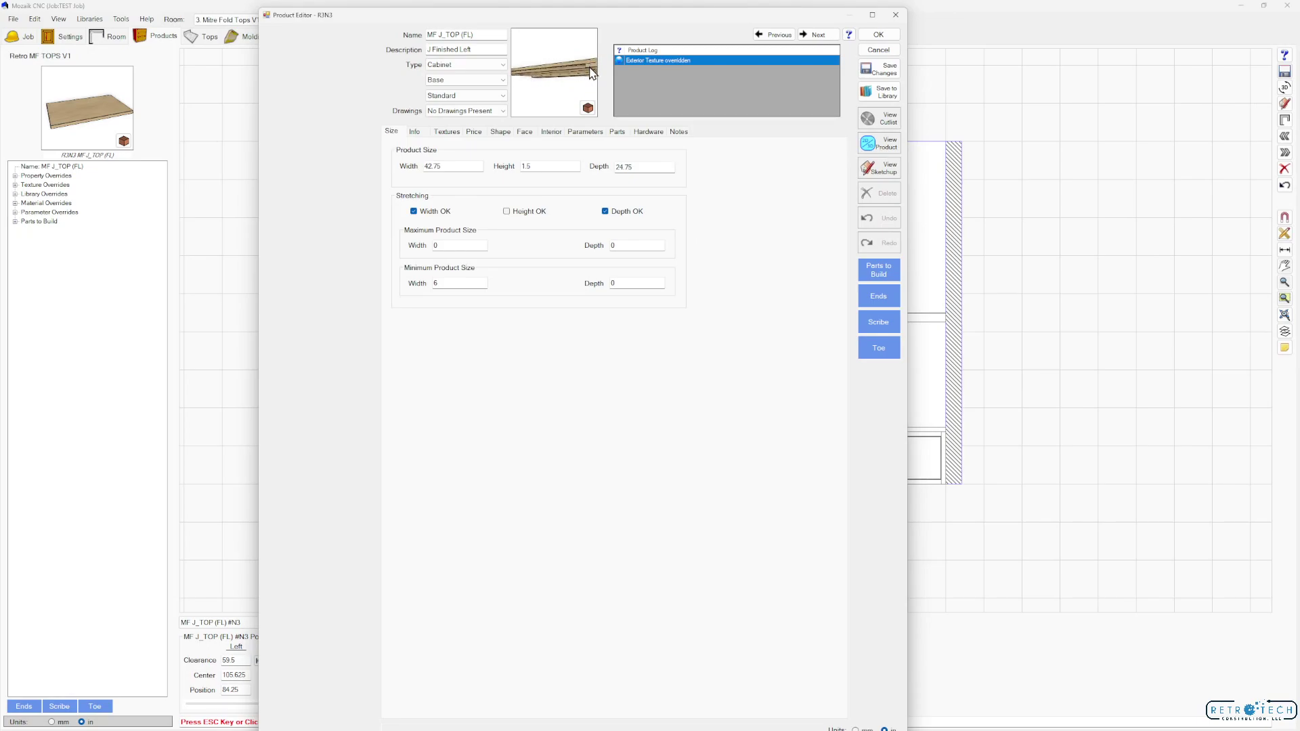
# Review the parts list of the MF J_TOP (FL) countertop and close its editor.
pyautogui.click(616, 131)
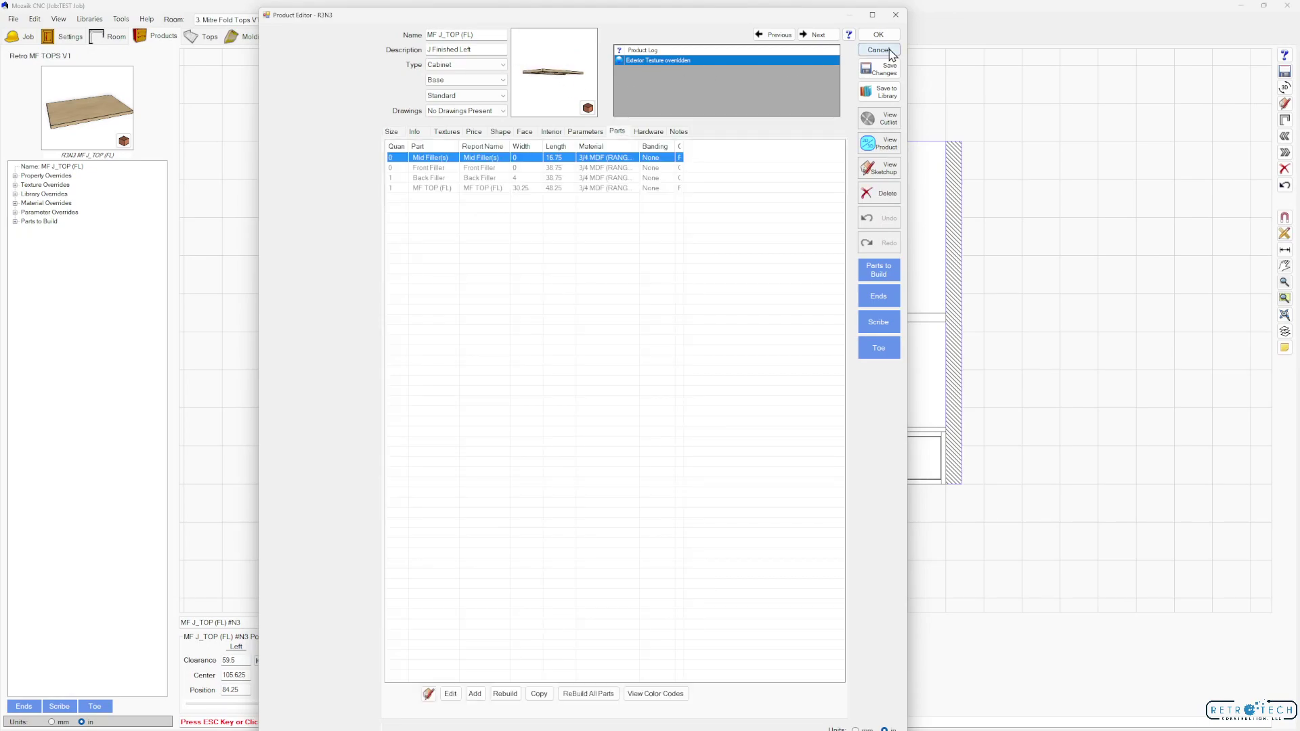
pyautogui.click(878, 33)
pyautogui.click(771, 279)
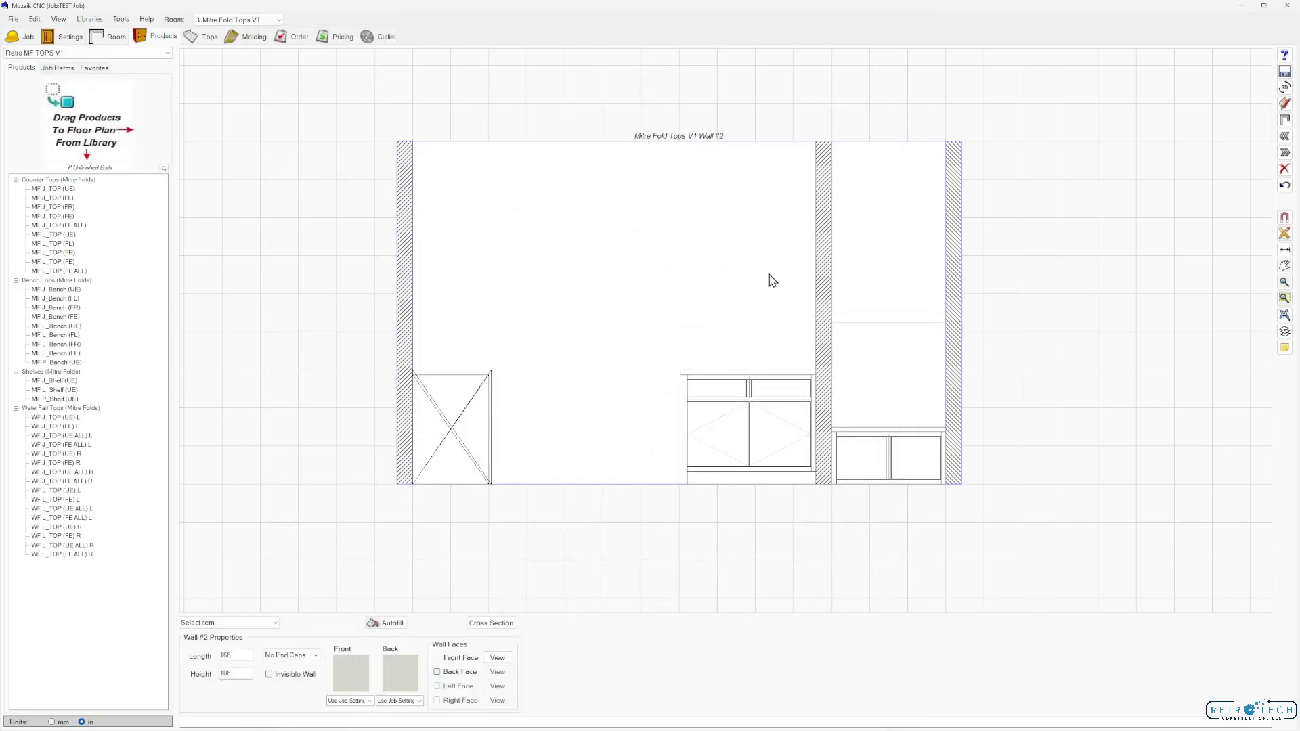
# Set the job's door material template to SLAB MDF Rift W Oak (4x10) and view that template.
pyautogui.click(70, 31)
pyautogui.click(470, 73)
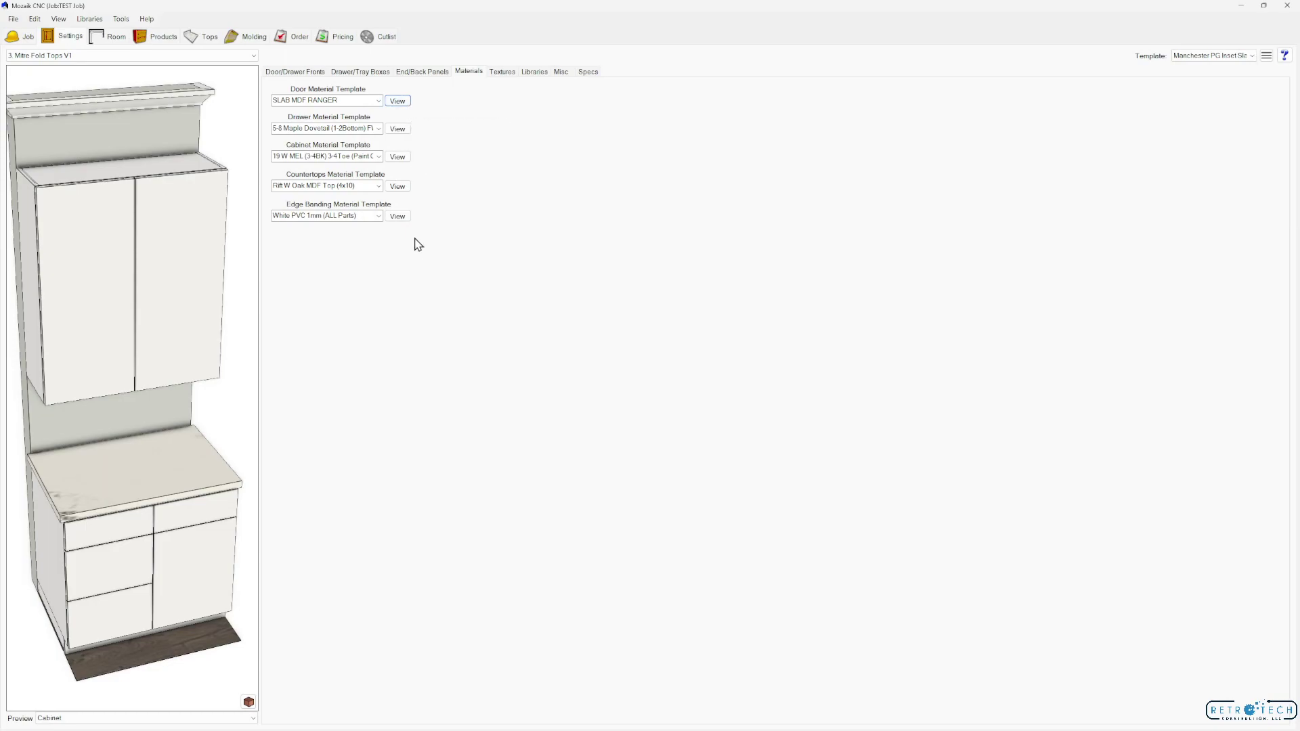
pyautogui.scroll(-1, 379, 100)
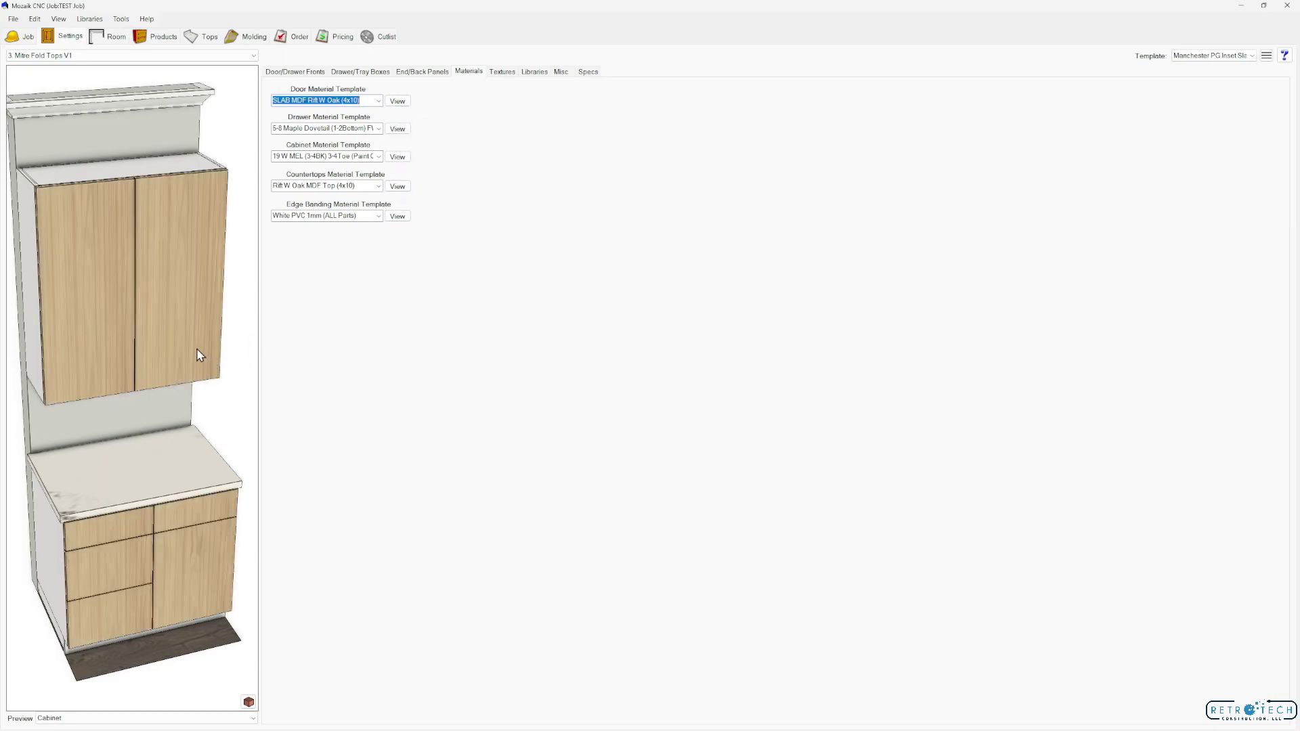
pyautogui.click(397, 101)
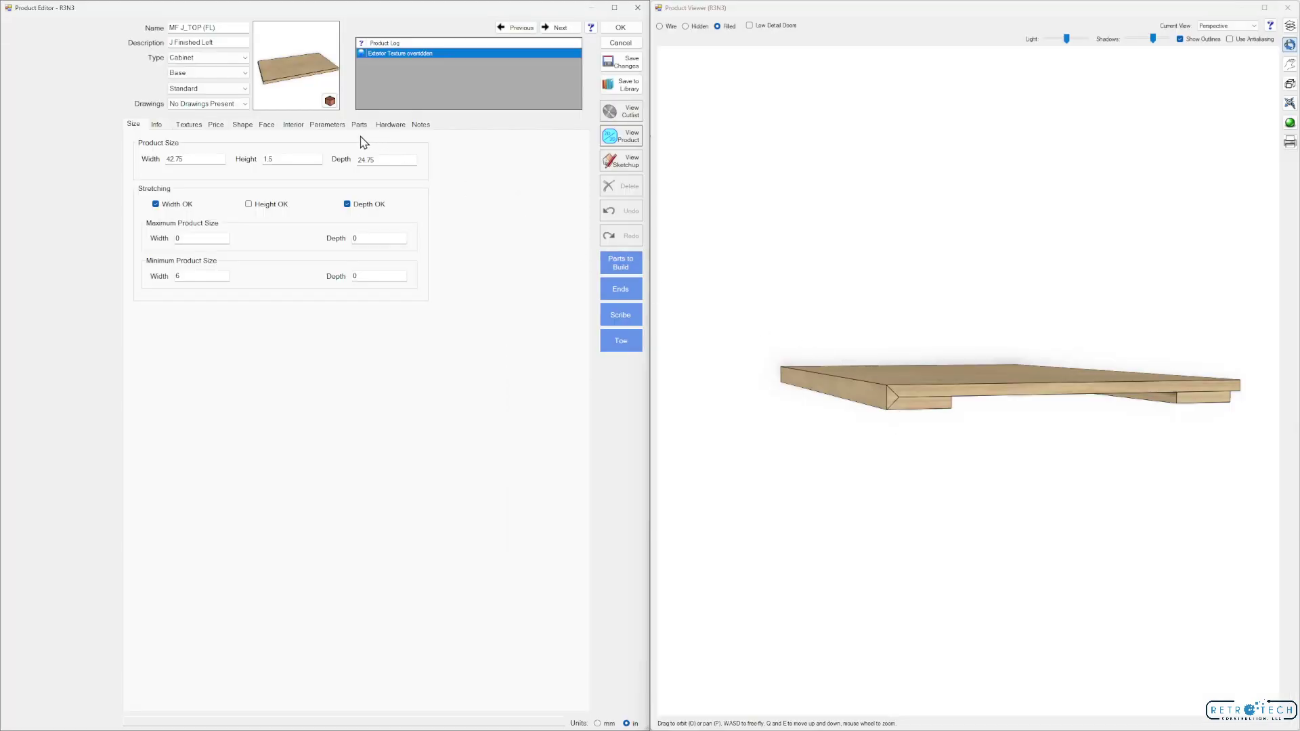
# Set the MF J_TOP (FL) product's height to .73+.73 and accept the change.
pyautogui.click(297, 161)
pyautogui.press('BackSpace')
pyautogui.press('Tab')
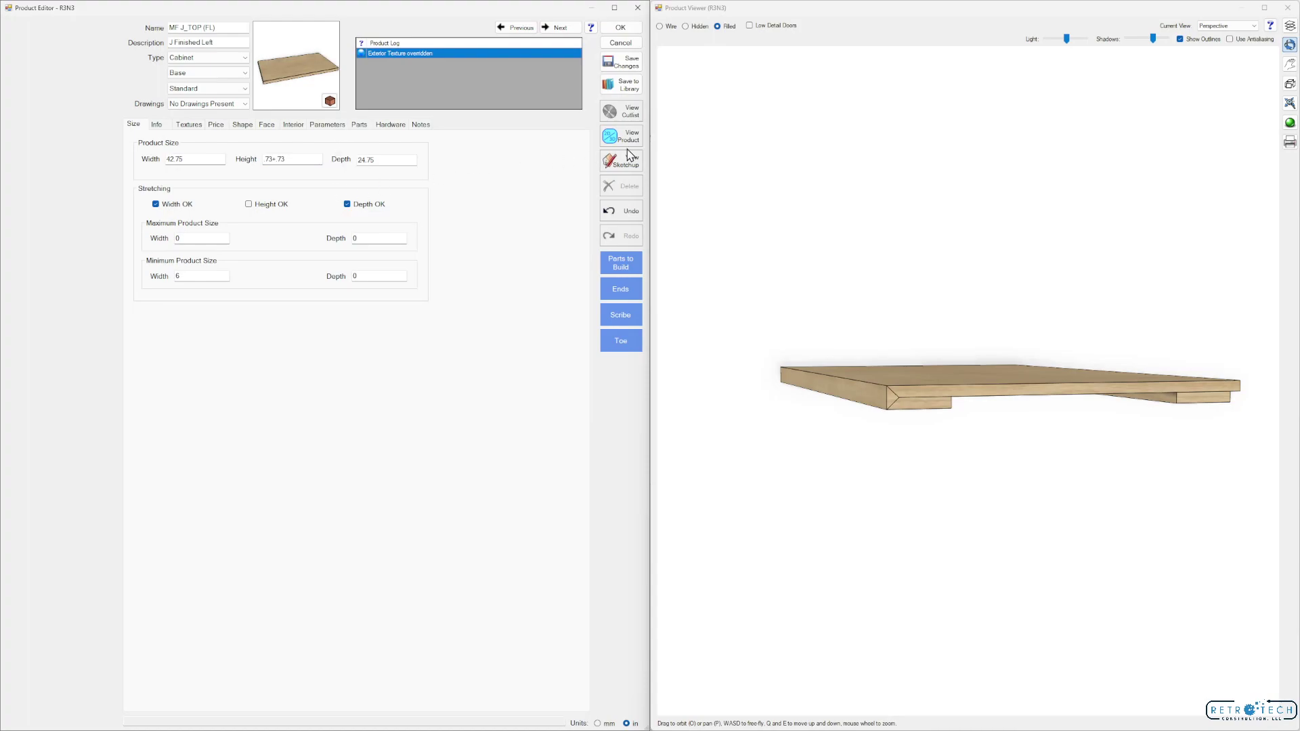
pyautogui.click(633, 30)
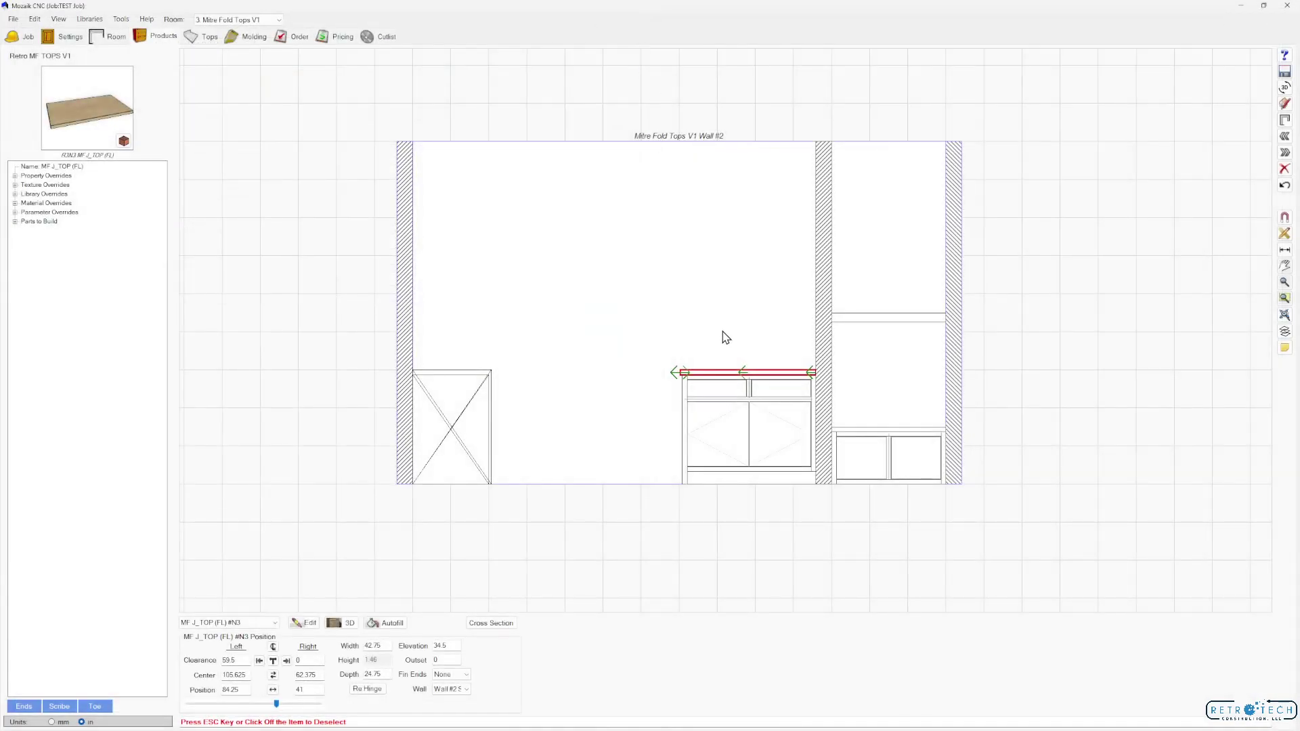
# Reopen the MF J_TOP (FL) countertop and examine its mitred front corner in the 3D product view.
pyautogui.doubleClick(730, 376)
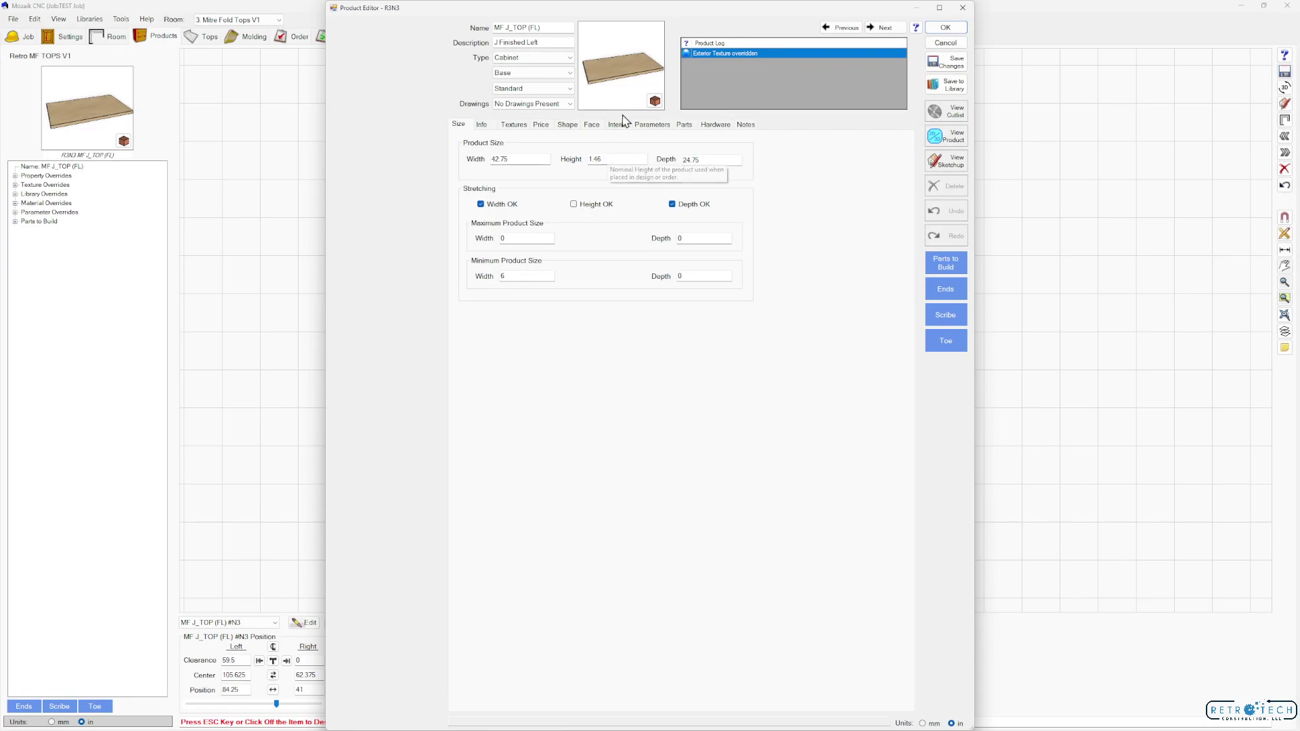
pyautogui.click(625, 81)
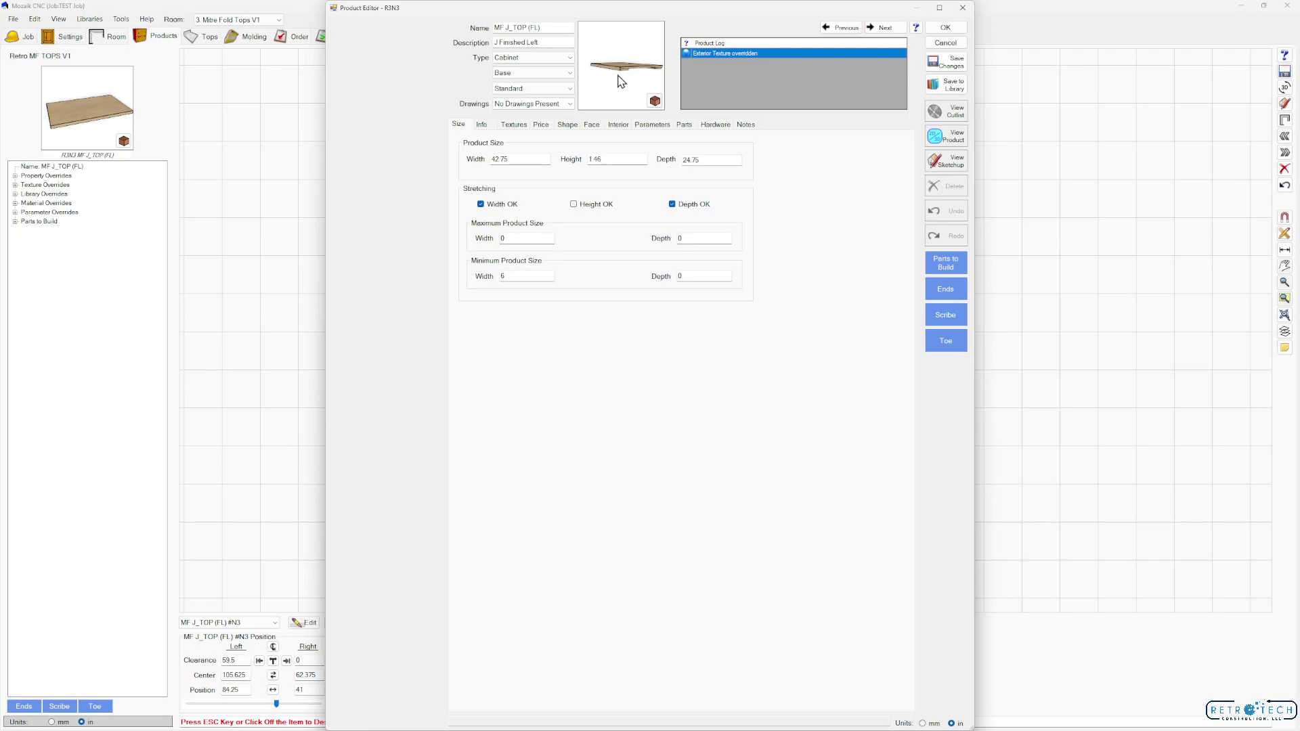
pyautogui.moveTo(638, 82); pyautogui.dragTo(616, 90)
pyautogui.click(945, 136)
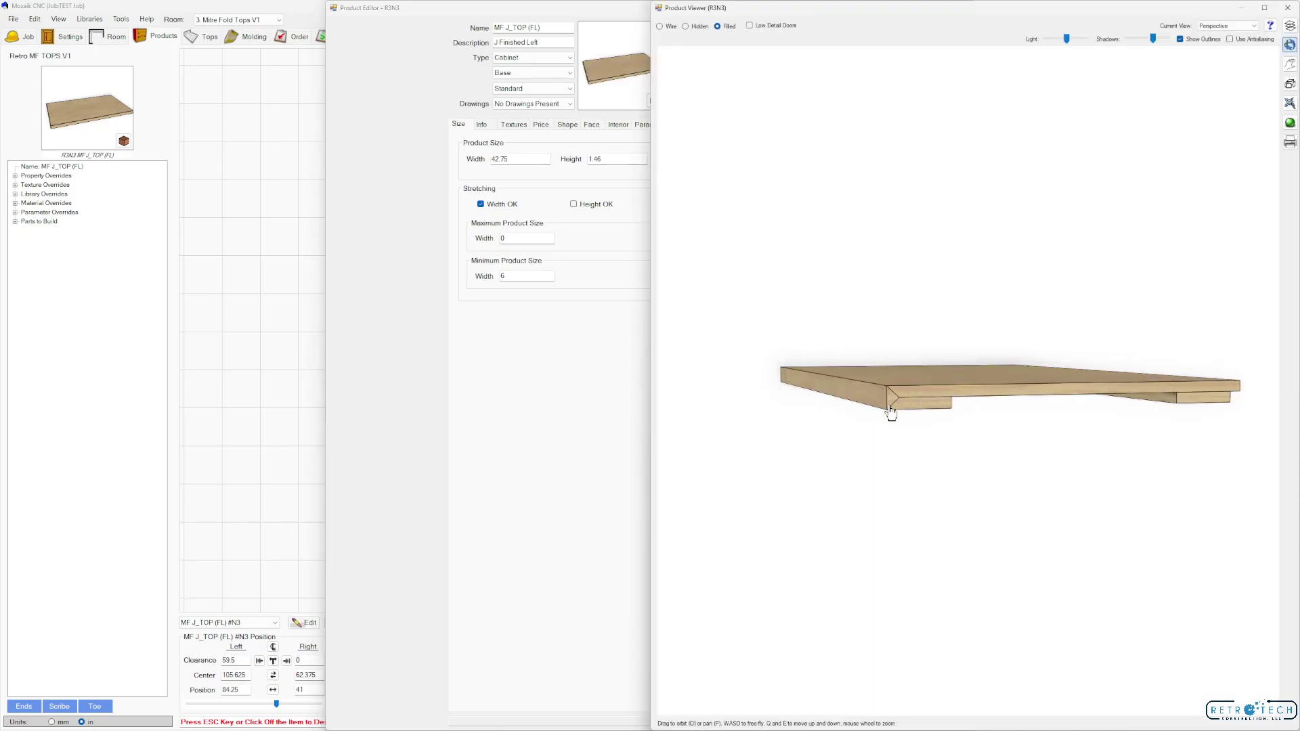
pyautogui.scroll(2, 874, 420)
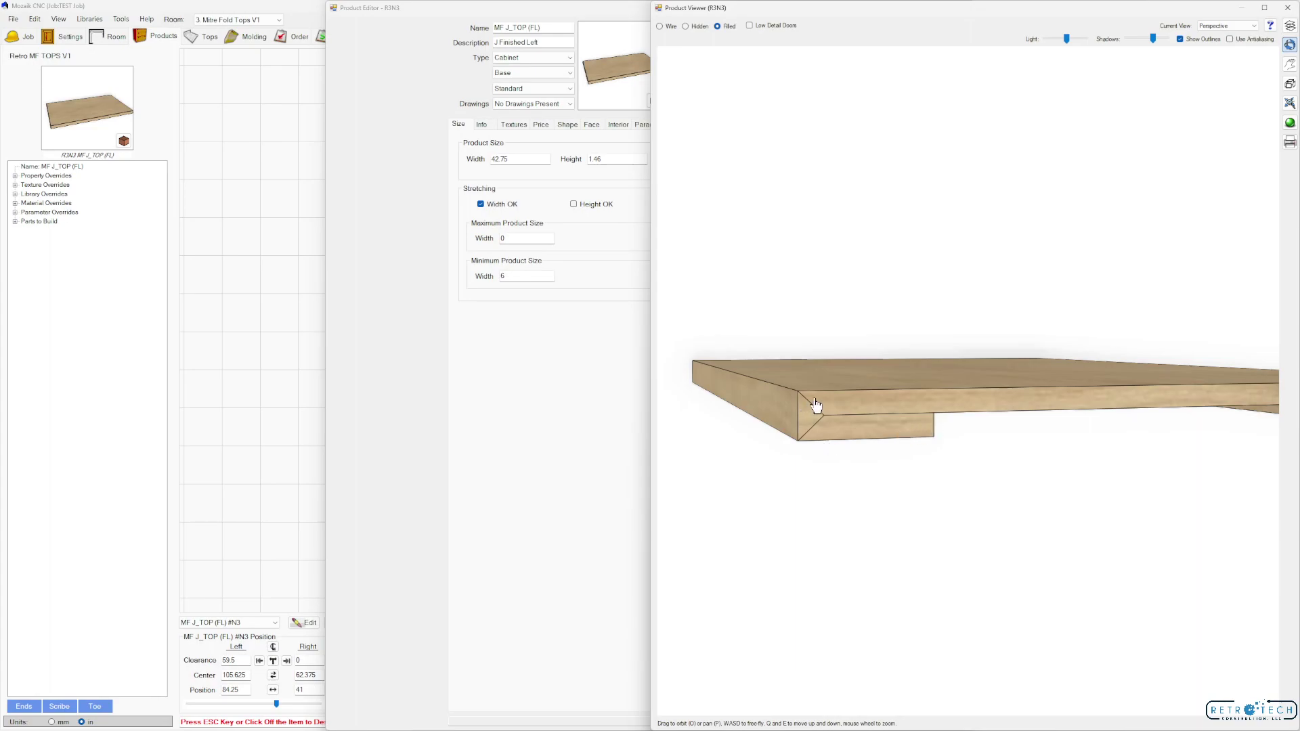
pyautogui.scroll(-3, 847, 415)
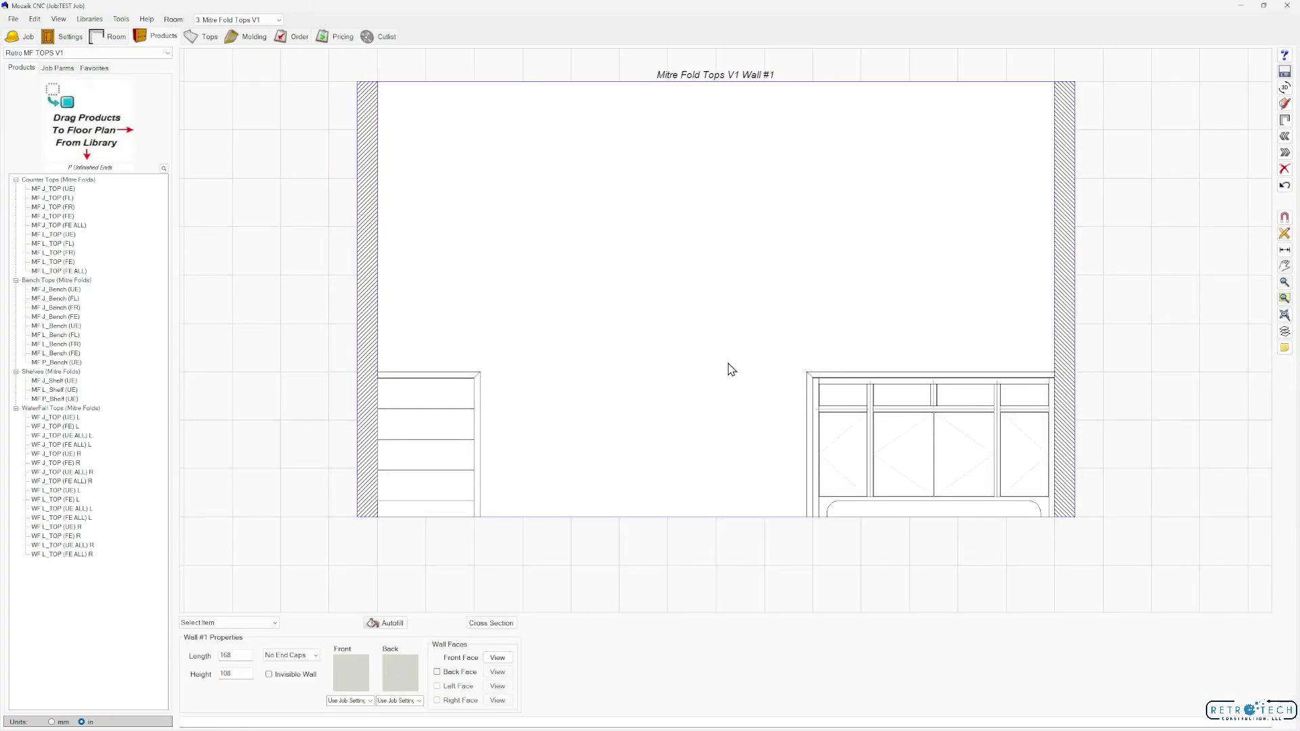
# Examine the wall #1 cabinets and their waterfall tops in the 3D room view.
pyautogui.scroll(1, 731, 369)
pyautogui.moveTo(731, 370); pyautogui.dragTo(715, 390, button='middle')
pyautogui.scroll(1, 714, 389)
pyautogui.moveTo(908, 392); pyautogui.dragTo(878, 461)
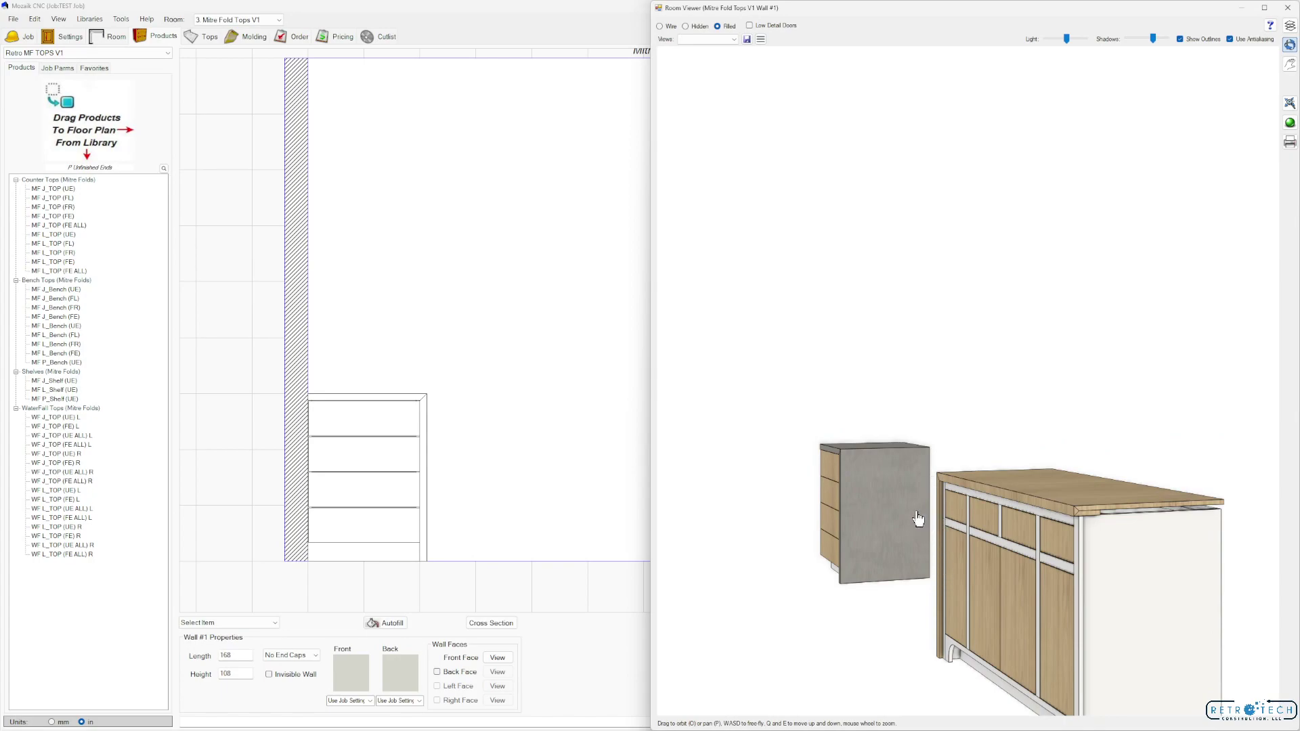
pyautogui.scroll(-4, 921, 515)
pyautogui.moveTo(924, 508)
pyautogui.mouseDown()
pyautogui.moveTo(987, 502)
pyautogui.moveTo(938, 498)
pyautogui.moveTo(949, 514)
pyautogui.moveTo(934, 517)
pyautogui.mouseUp()
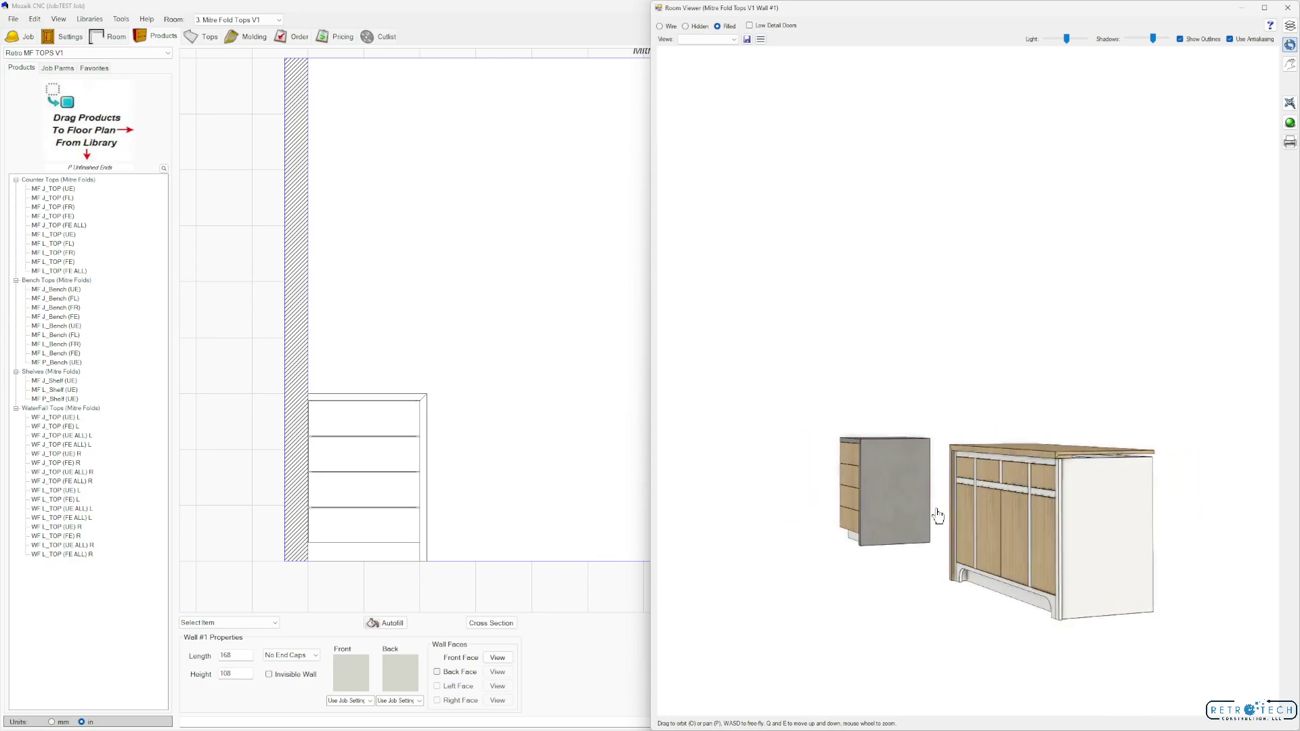
pyautogui.scroll(3, 936, 516)
pyautogui.scroll(-2, 937, 516)
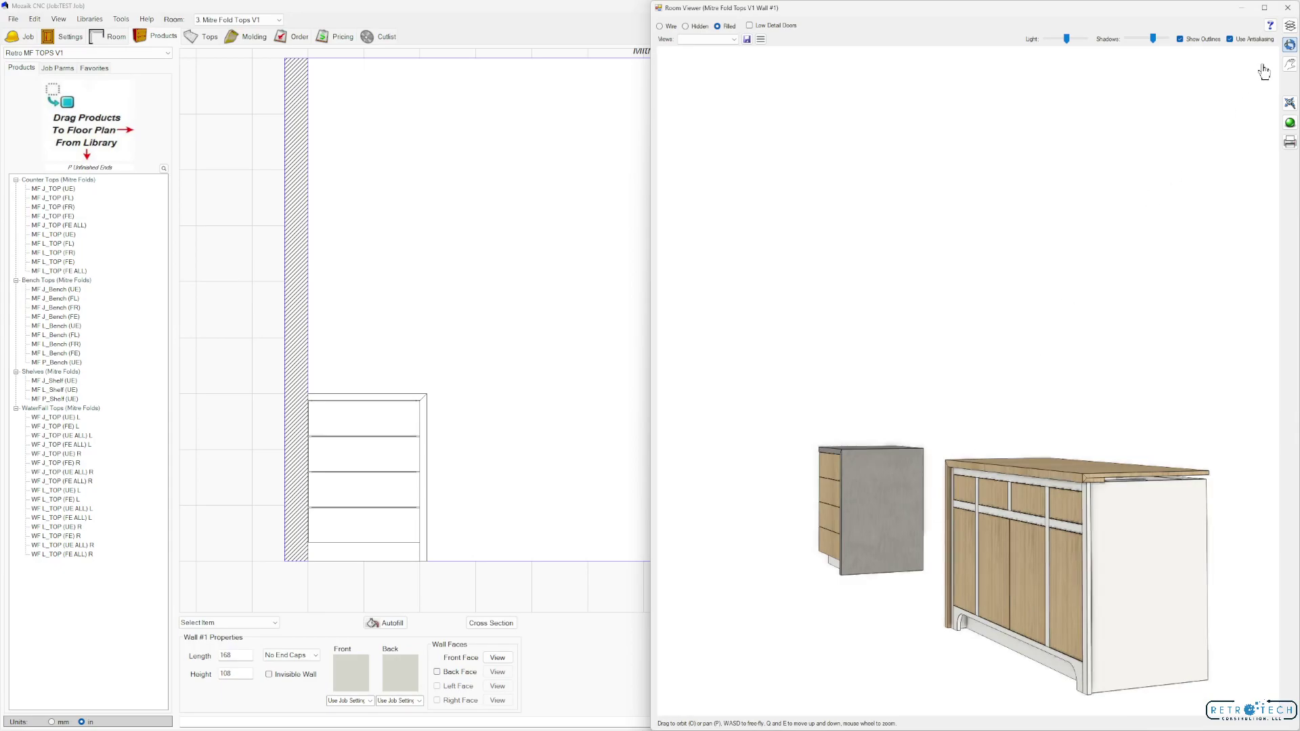
# Open the WF J_TOP (UE) L waterfall top from wall #1 and examine its leg and mitre in 3D.
pyautogui.press('p')
pyautogui.moveTo(937, 516); pyautogui.dragTo(929, 329)
pyautogui.doubleClick(929, 330)
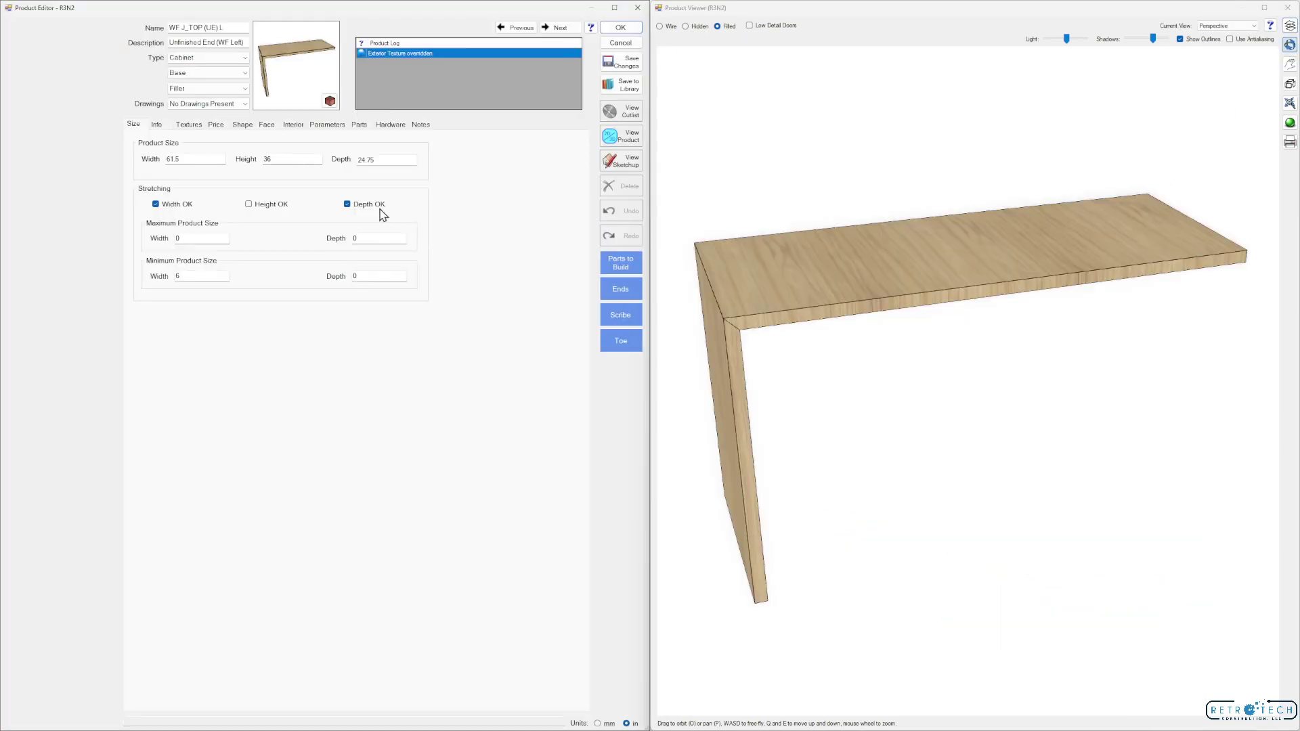
pyautogui.moveTo(302, 69); pyautogui.dragTo(306, 60)
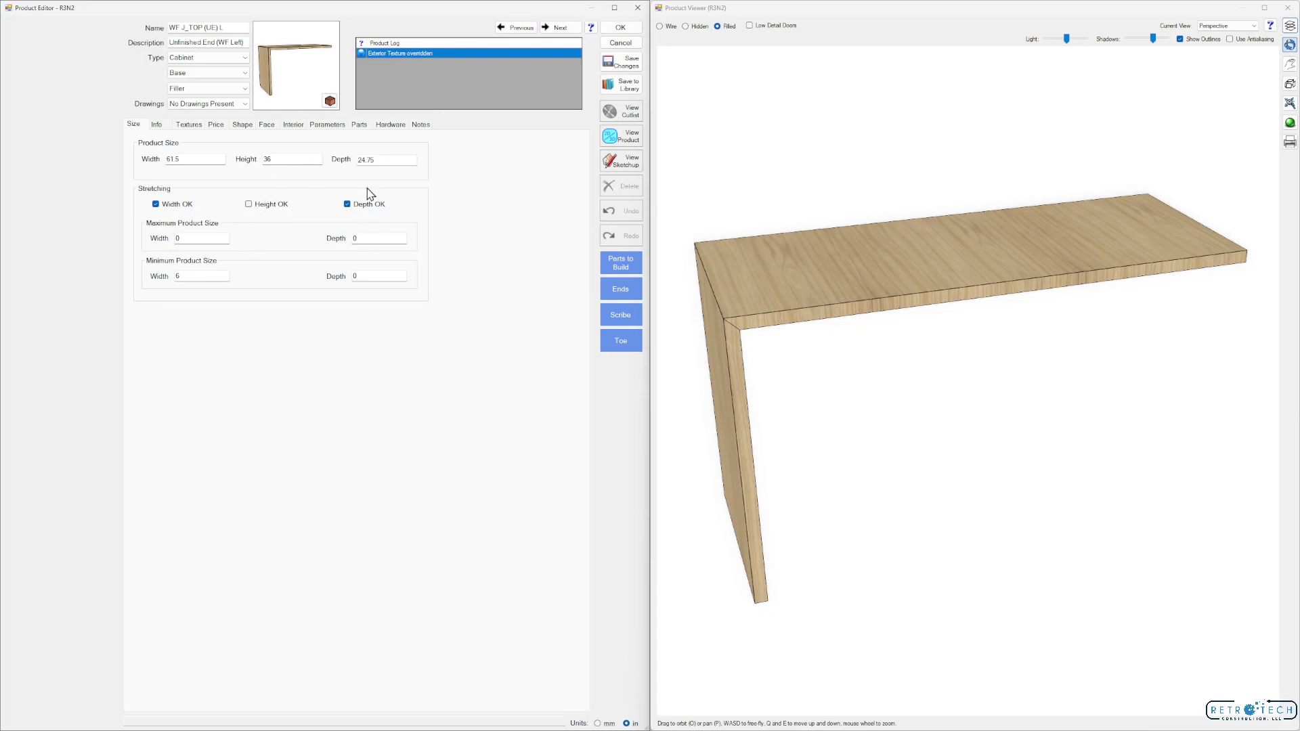
pyautogui.moveTo(872, 310); pyautogui.dragTo(893, 256)
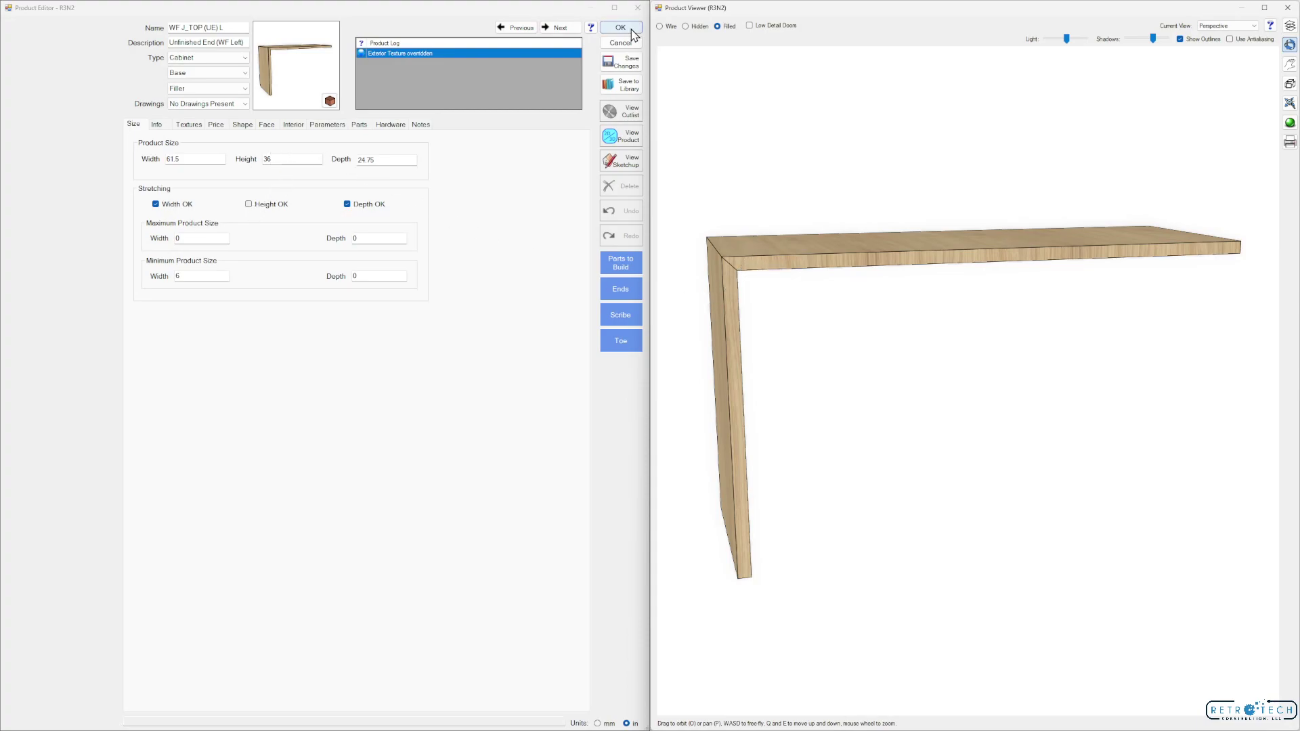
# Select the WaterFallFaceT (waterfall face thickness) parameter as an override for the WF J_TOP (UE) L top.
pyautogui.click(326, 125)
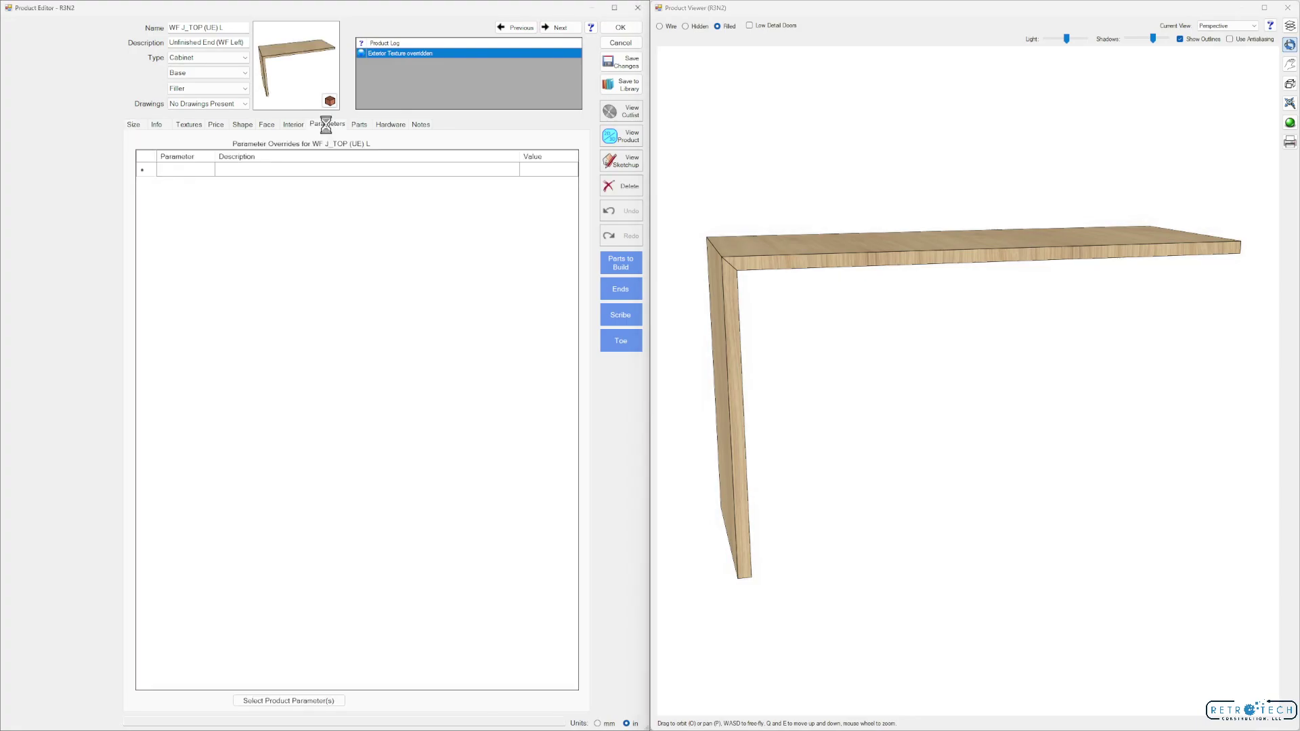
pyautogui.doubleClick(323, 171)
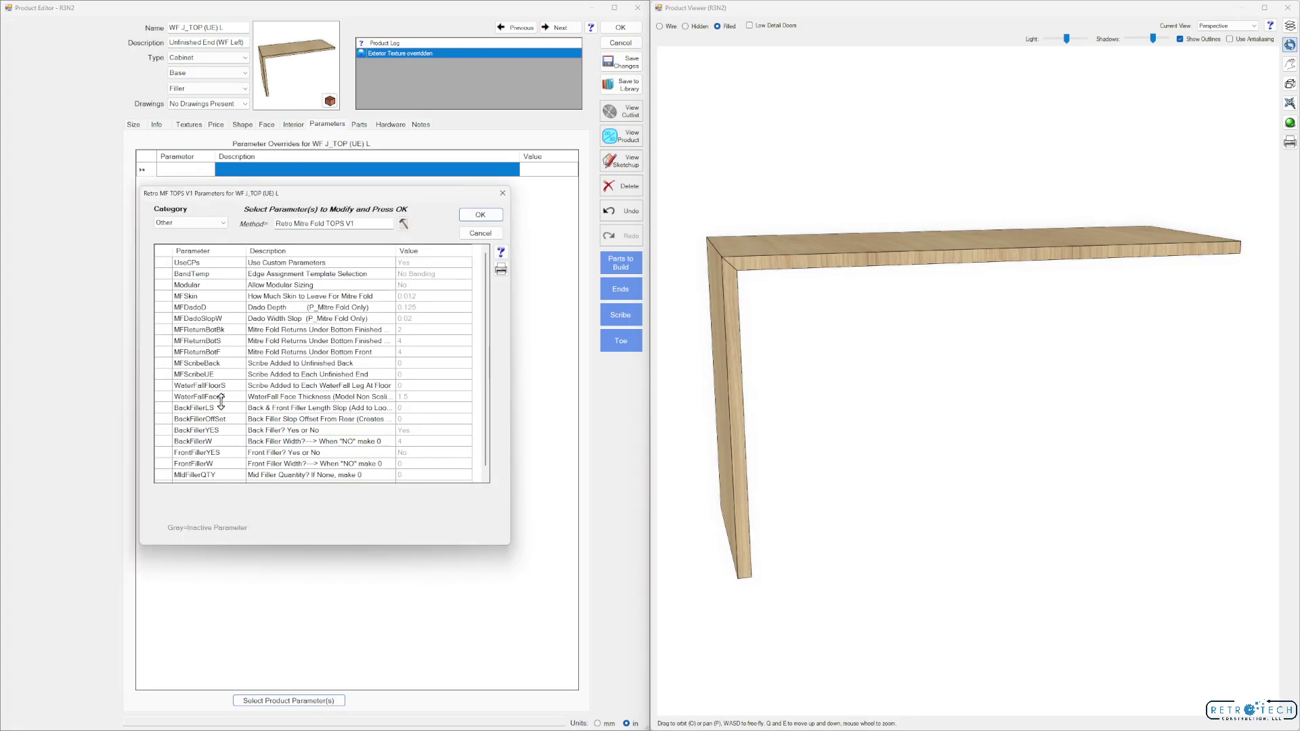
pyautogui.click(218, 400)
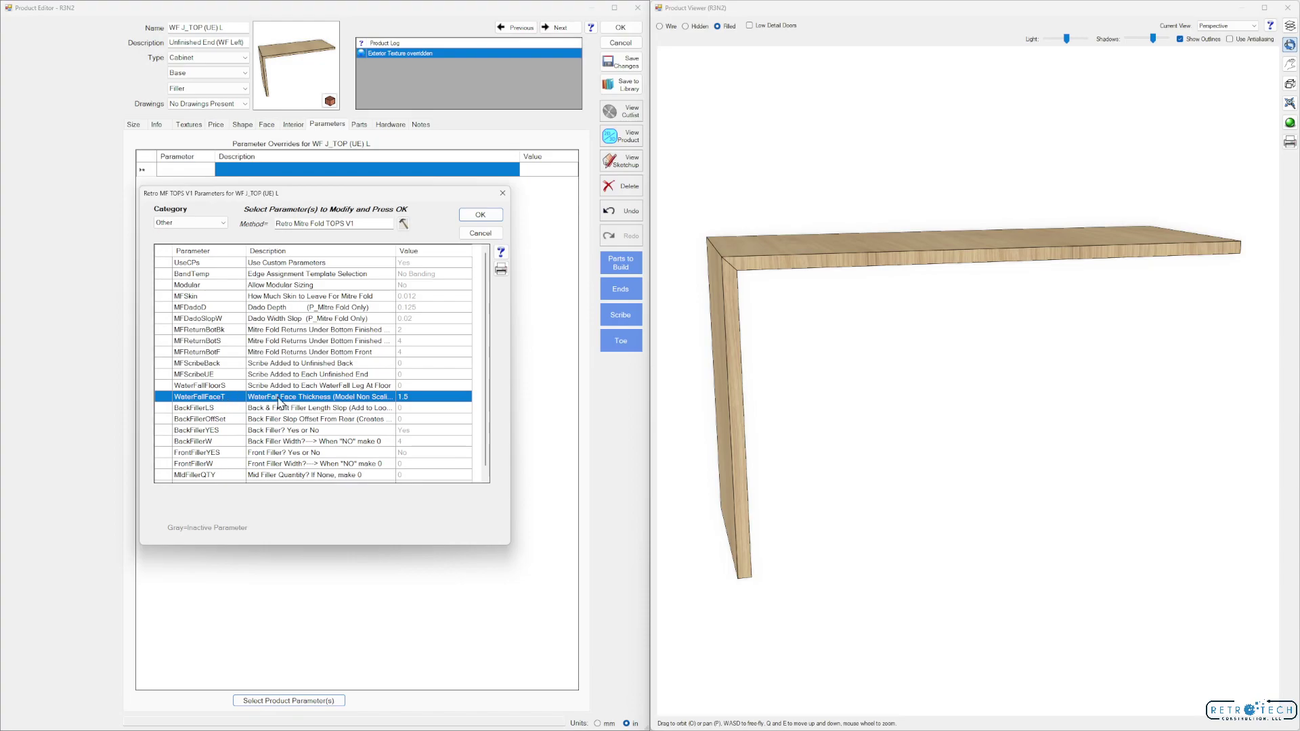
pyautogui.press('Return')
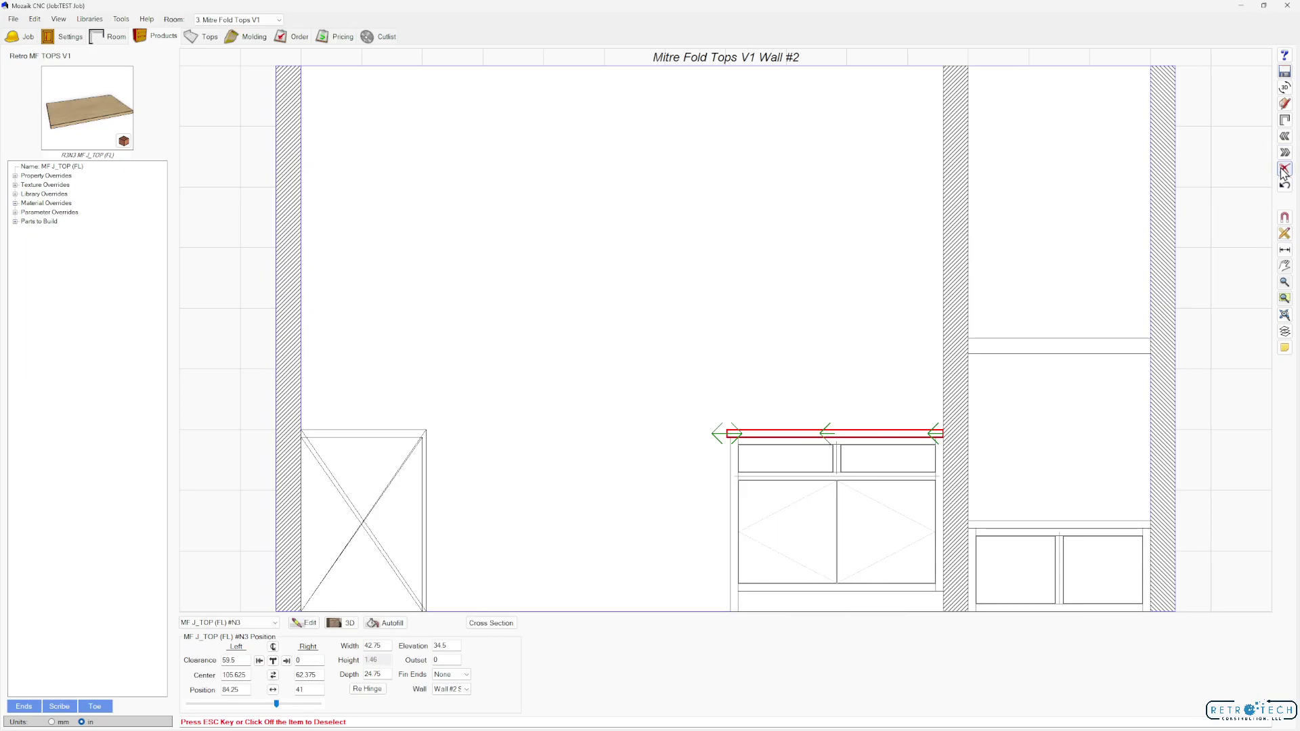
# Delete the MF J_TOP (FL) countertop above the two-door, two-drawer cabinet on wall #2.
pyautogui.click(1284, 168)
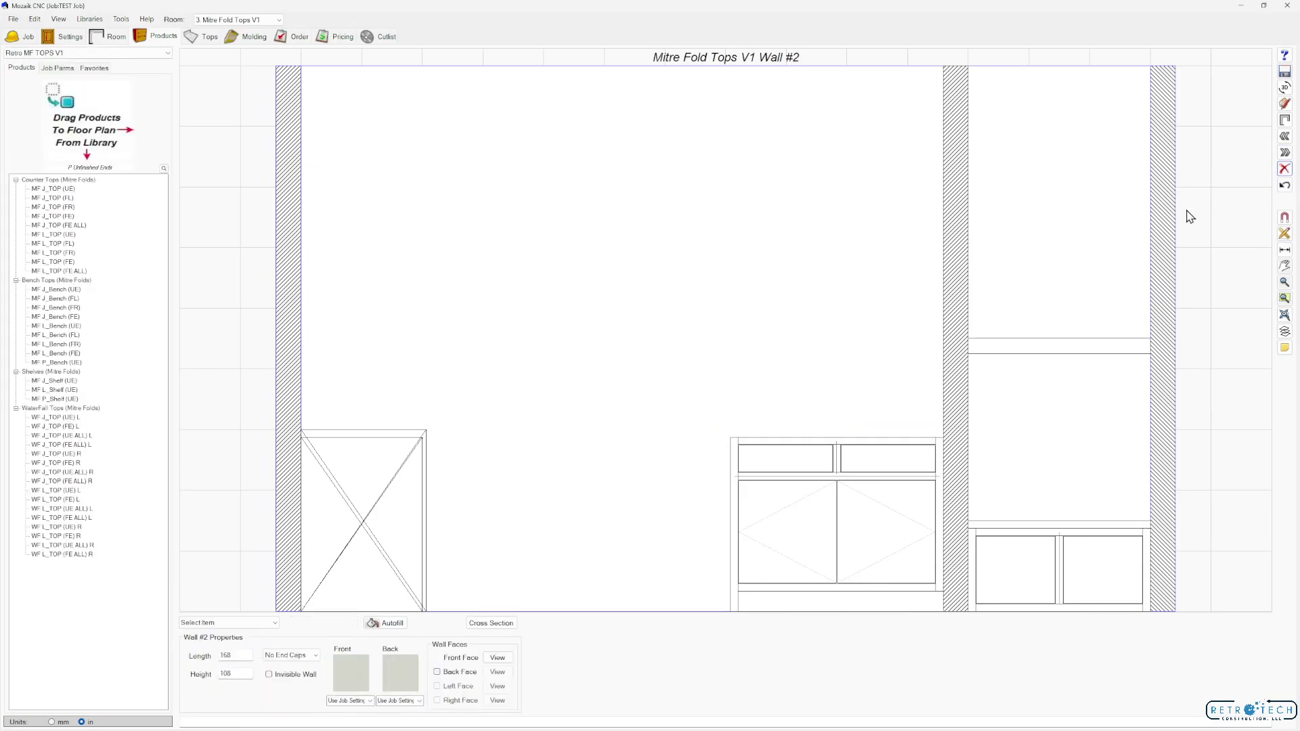
pyautogui.click(826, 447)
pyautogui.press('Escape')
# Place a new MF J_TOP (FL) countertop from the library on the two-door, two-drawer cabinet on wall #2.
pyautogui.click(61, 198)
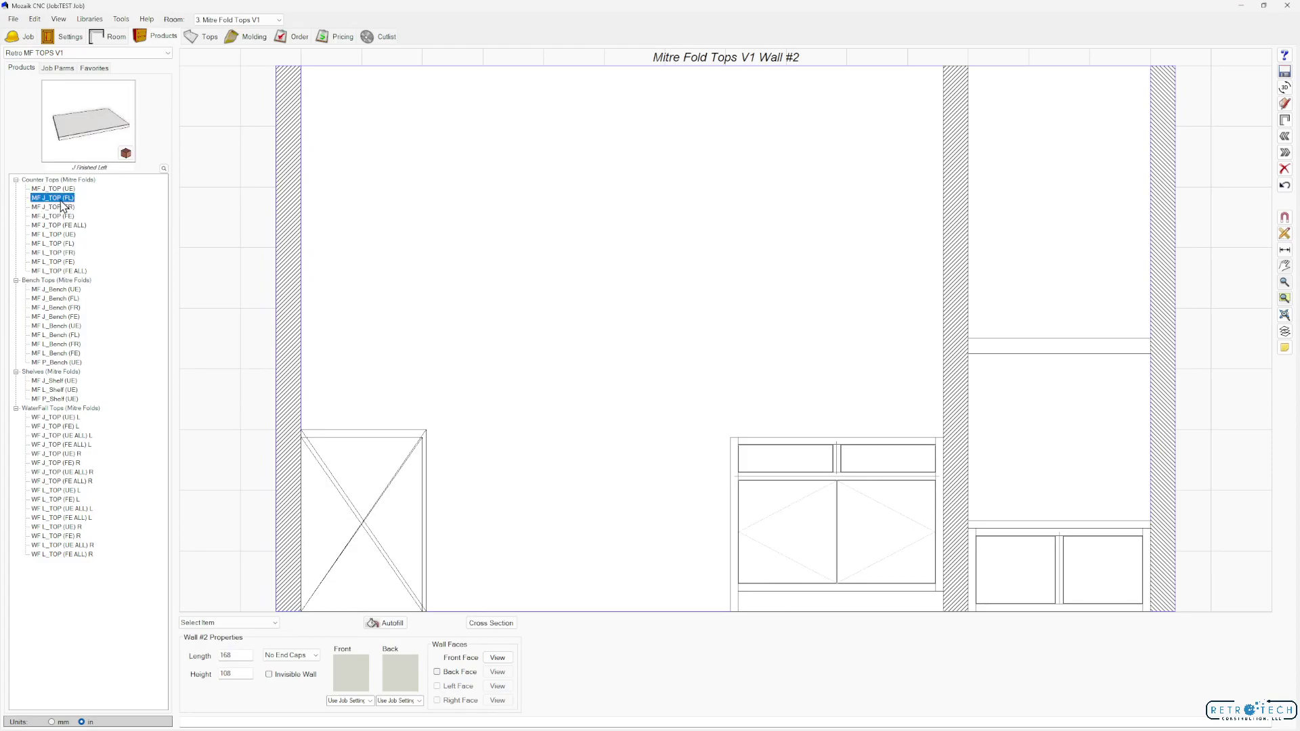
pyautogui.moveTo(78, 155); pyautogui.dragTo(877, 415)
pyautogui.click(812, 433)
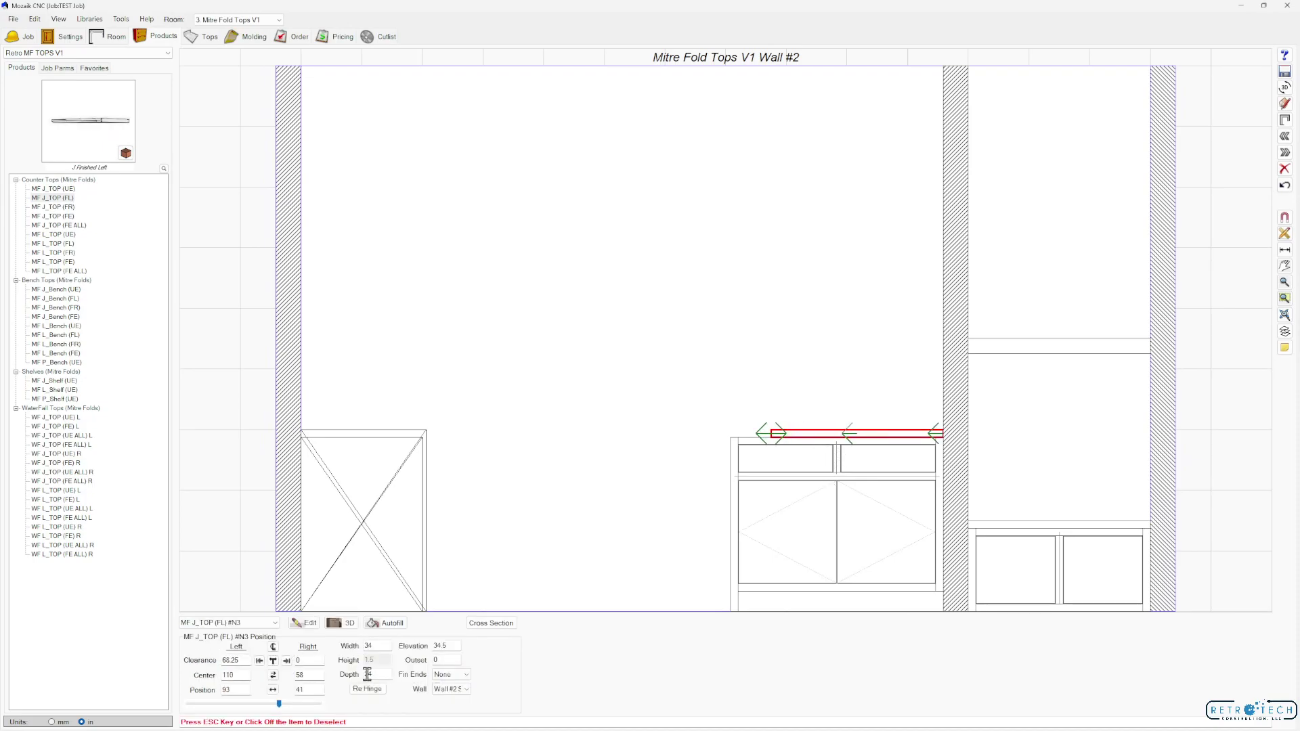
pyautogui.click(697, 330)
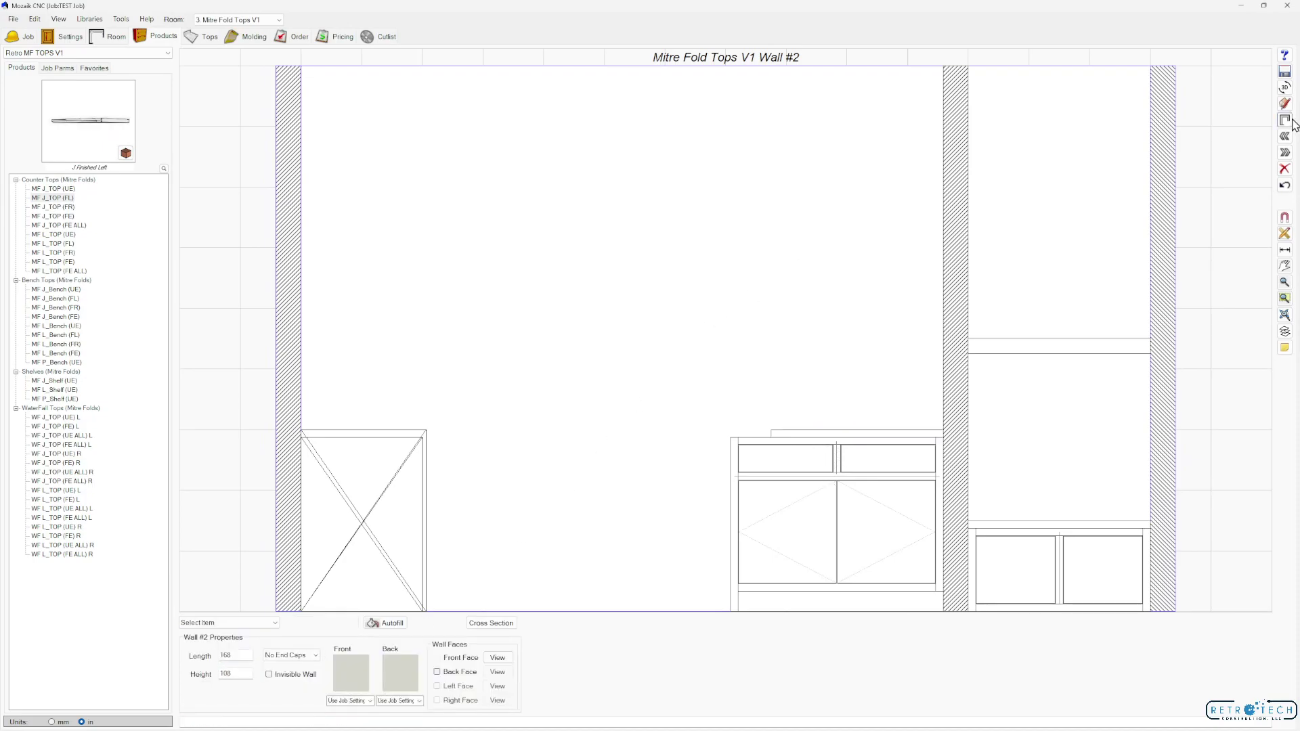
# Check the room's default depths and the width of the two-door, two-drawer cabinet on wall #2.
pyautogui.click(111, 39)
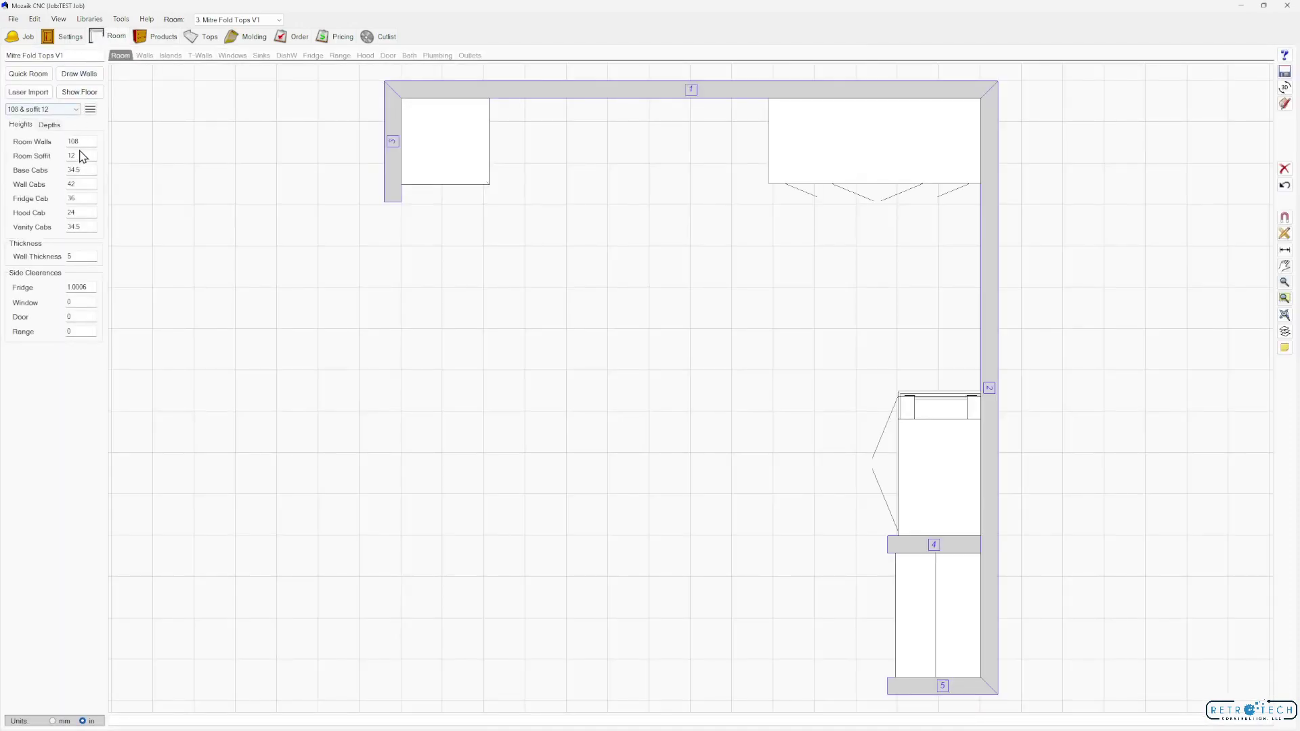
pyautogui.click(54, 126)
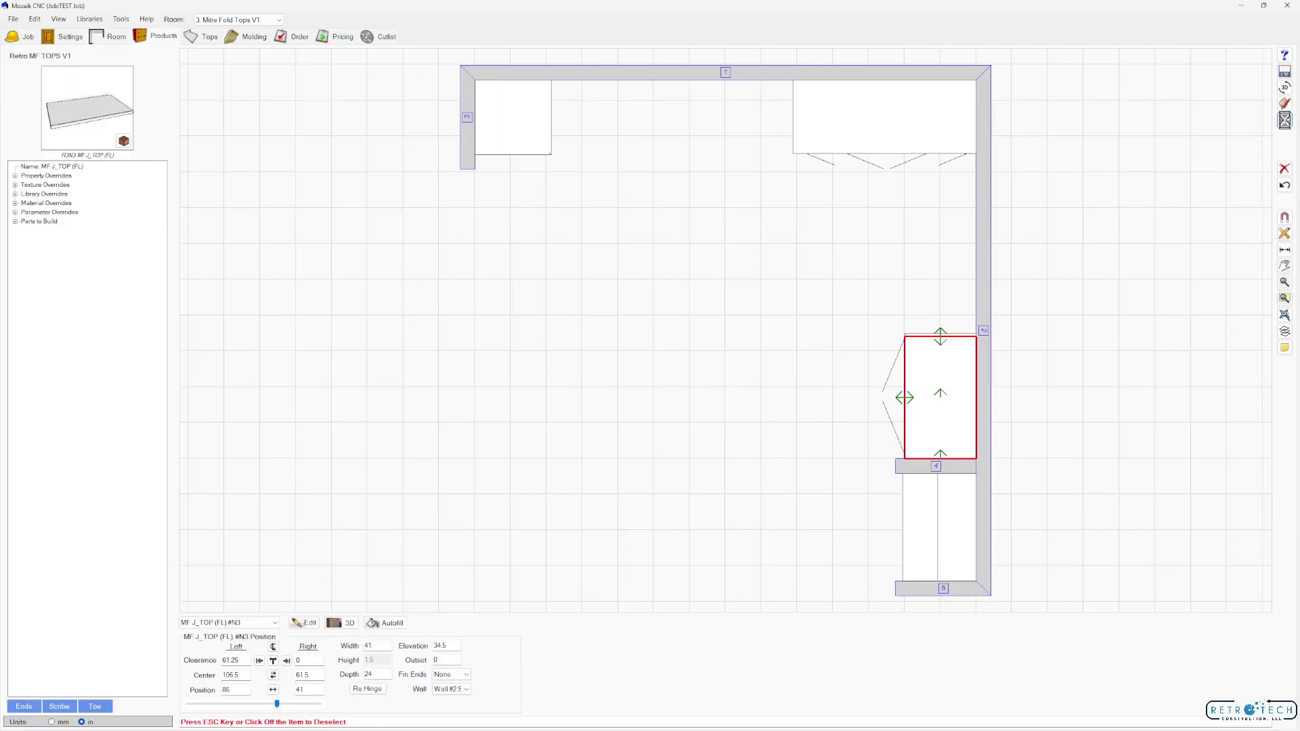
pyautogui.click(1284, 120)
pyautogui.click(842, 503)
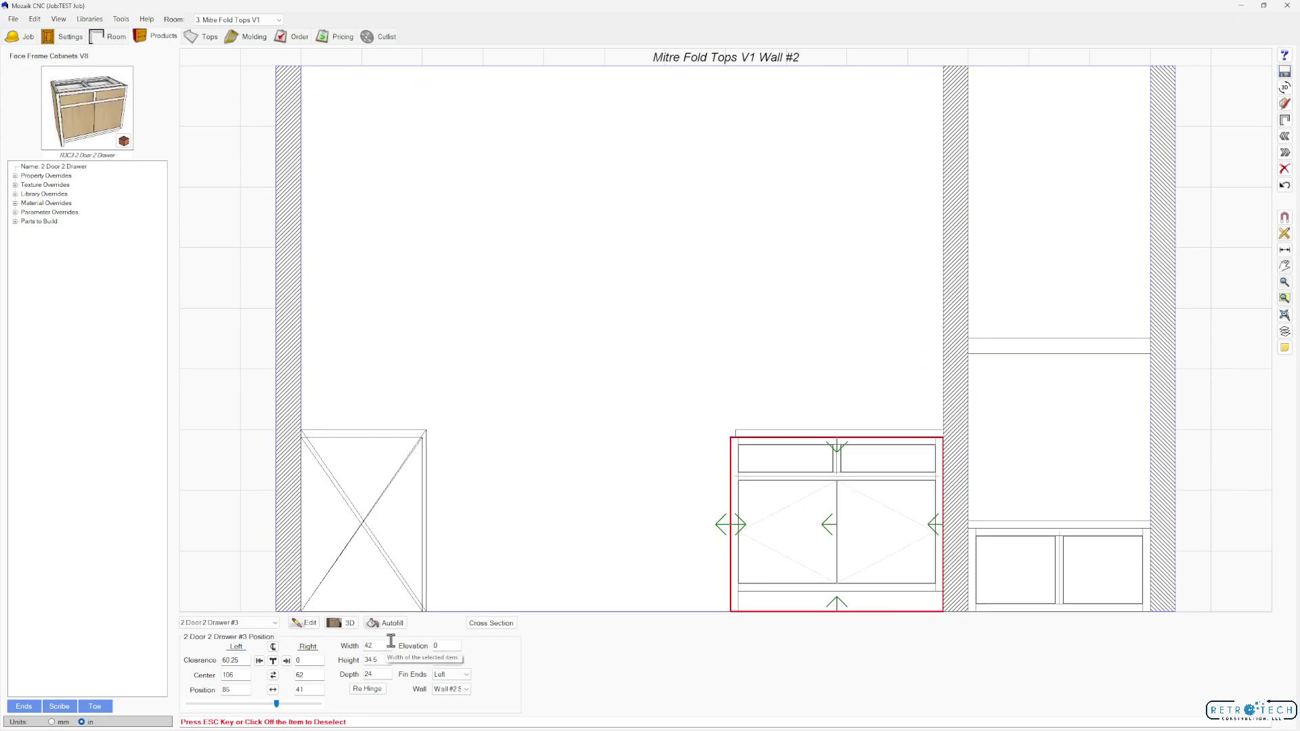
# Set the new MF J_TOP (FL) countertop's width to 43 and depth to 25.
pyautogui.click(794, 432)
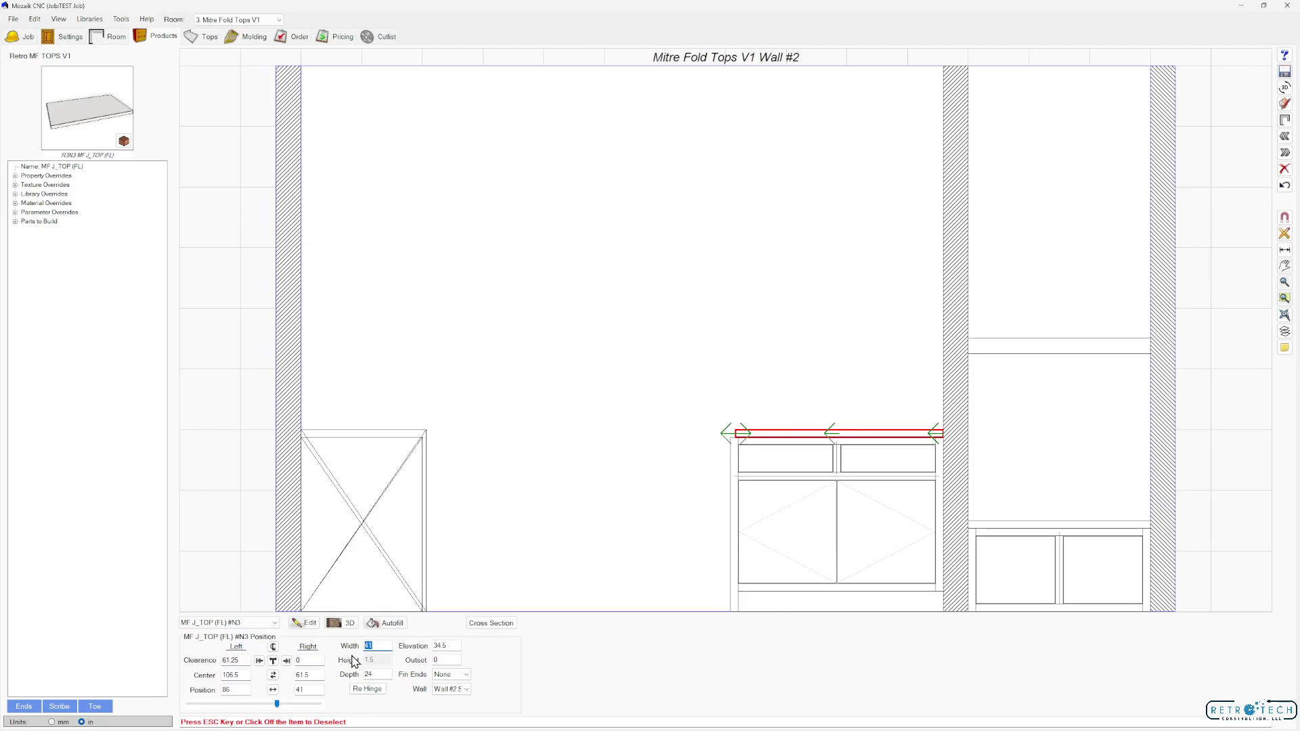
pyautogui.moveTo(743, 432); pyautogui.dragTo(732, 432)
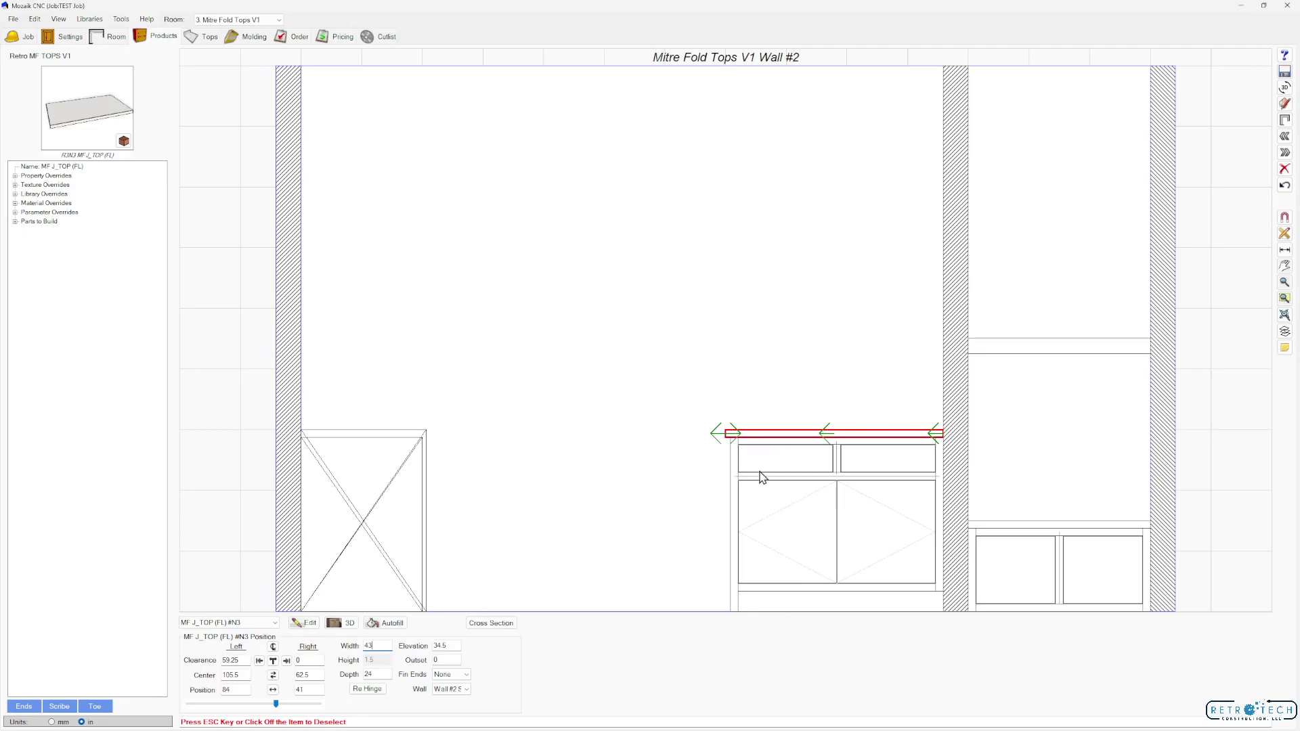
pyautogui.press('Tab')
pyautogui.write('25')
pyautogui.press('Return')
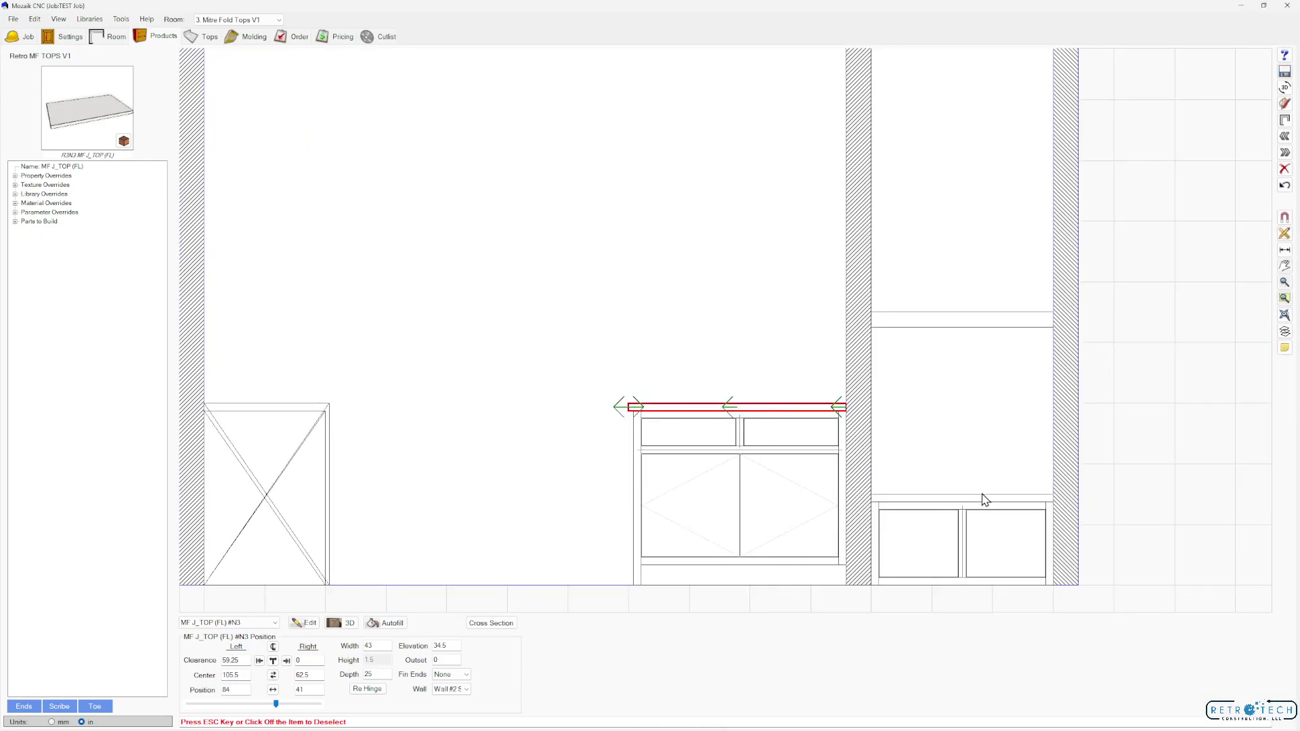
# Delete the MF L_Bench (UE) top from the 2 Drawer Short cabinet on wall #2 and check the cabinet in 3D.
pyautogui.click(987, 504)
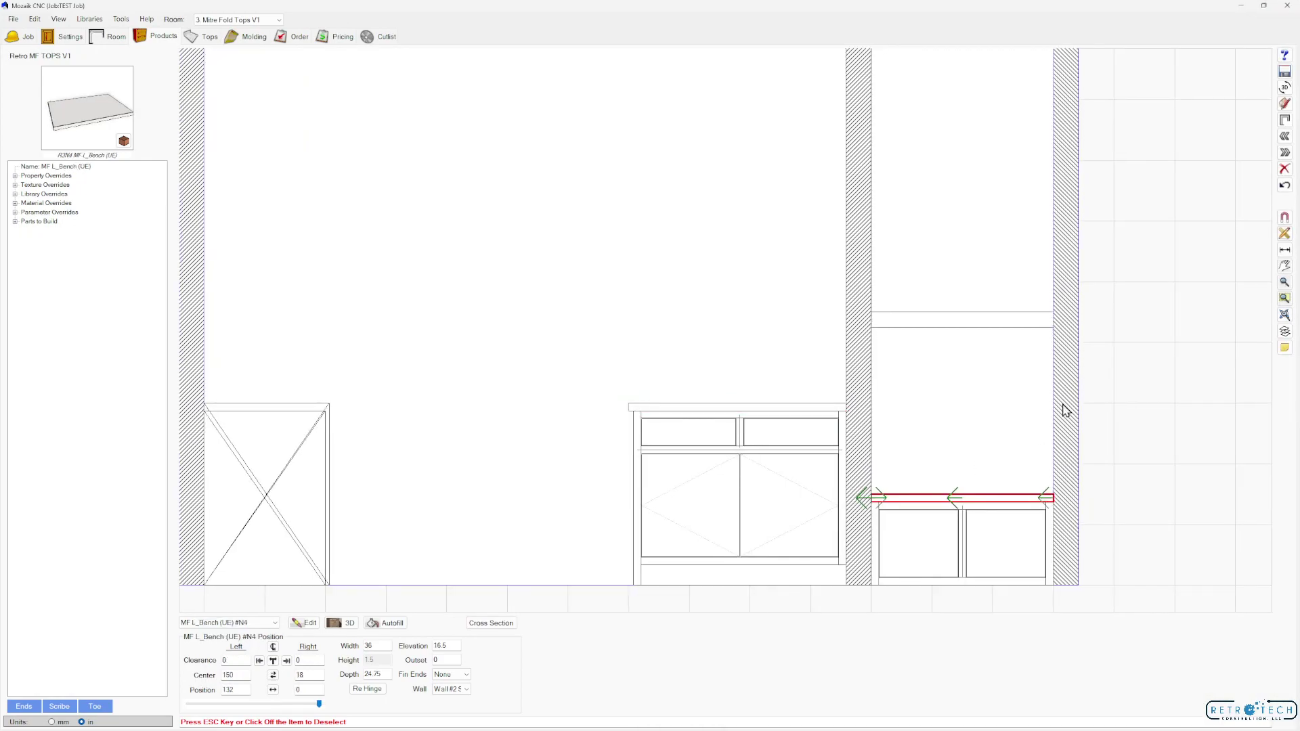
pyautogui.click(1284, 170)
pyautogui.click(954, 536)
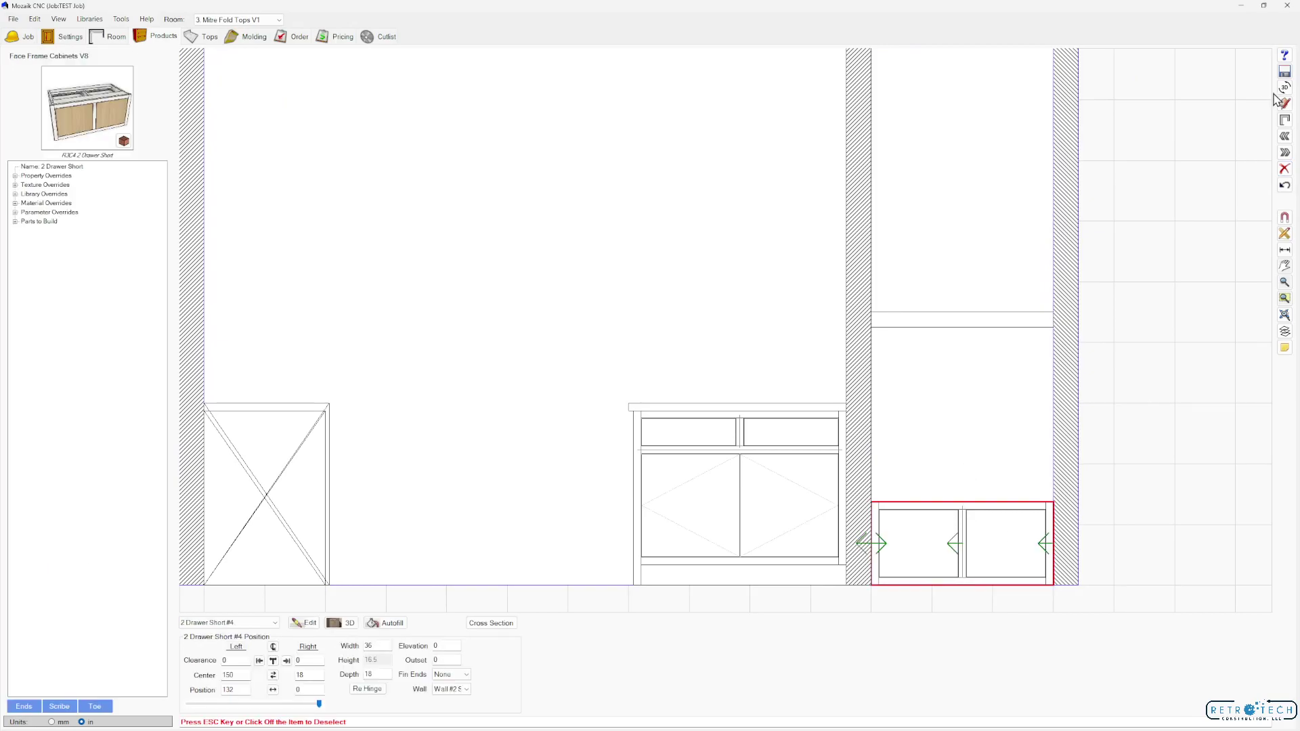
pyautogui.click(1284, 87)
pyautogui.moveTo(1155, 328); pyautogui.dragTo(1092, 333)
pyautogui.click(474, 325)
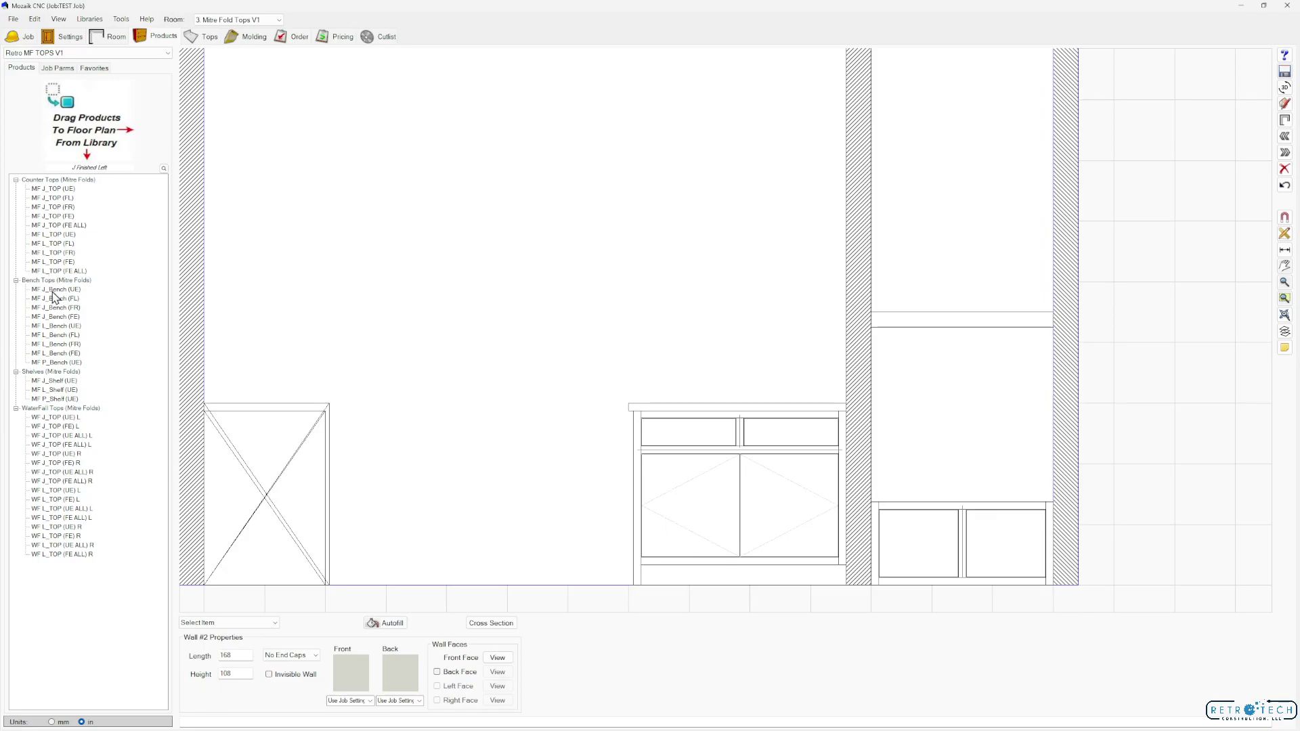
# Place an MF J_Bench (UE) top on the 2 Drawer Short cabinet on wall #2, stretch it to 36 wide and view it in 3D.
pyautogui.moveTo(56, 289); pyautogui.dragTo(980, 462)
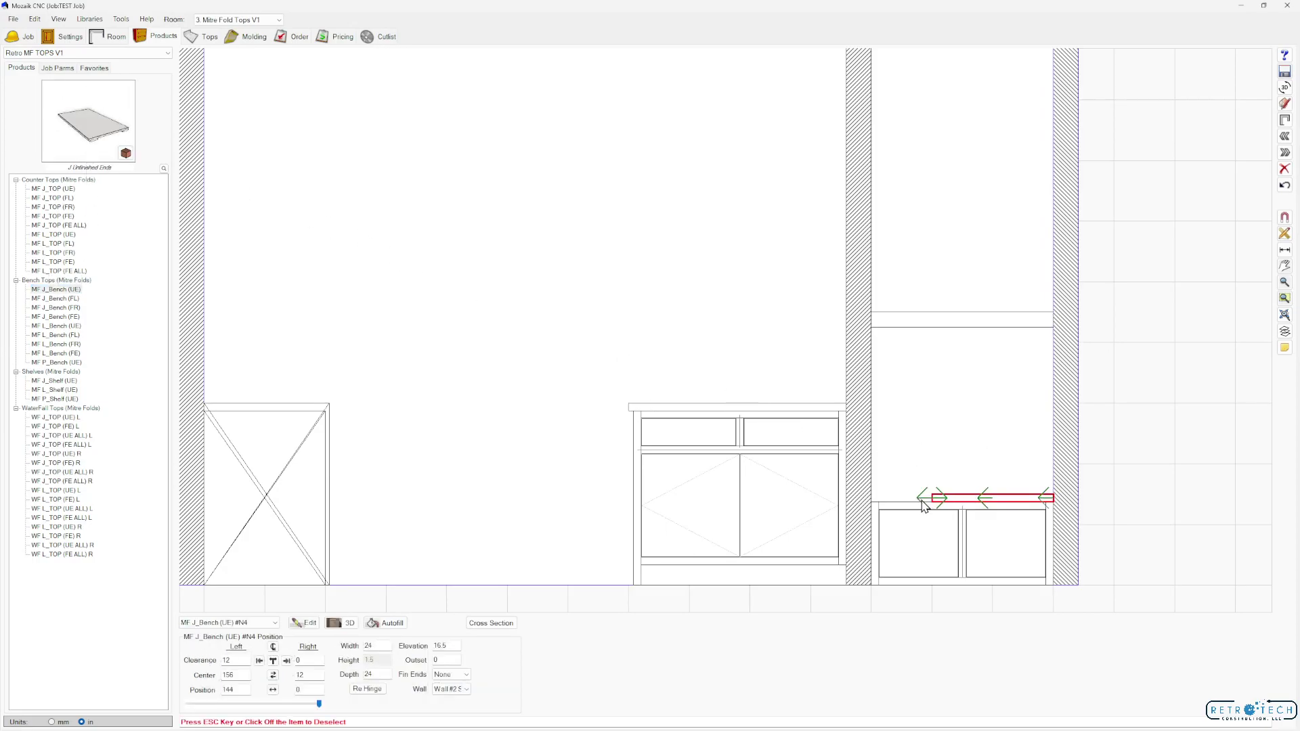
pyautogui.moveTo(922, 504); pyautogui.dragTo(851, 503)
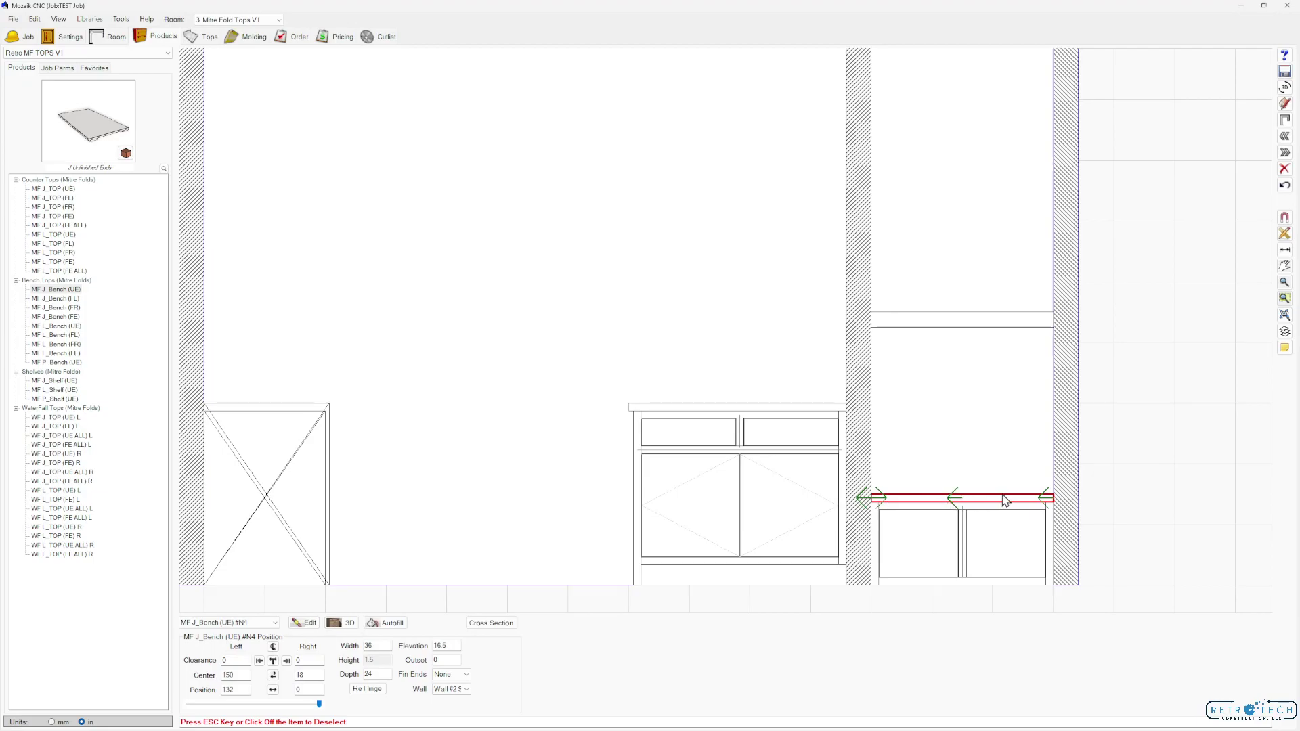
pyautogui.click(382, 675)
pyautogui.moveTo(382, 675); pyautogui.dragTo(352, 677)
pyautogui.press('Escape')
pyautogui.click(1285, 87)
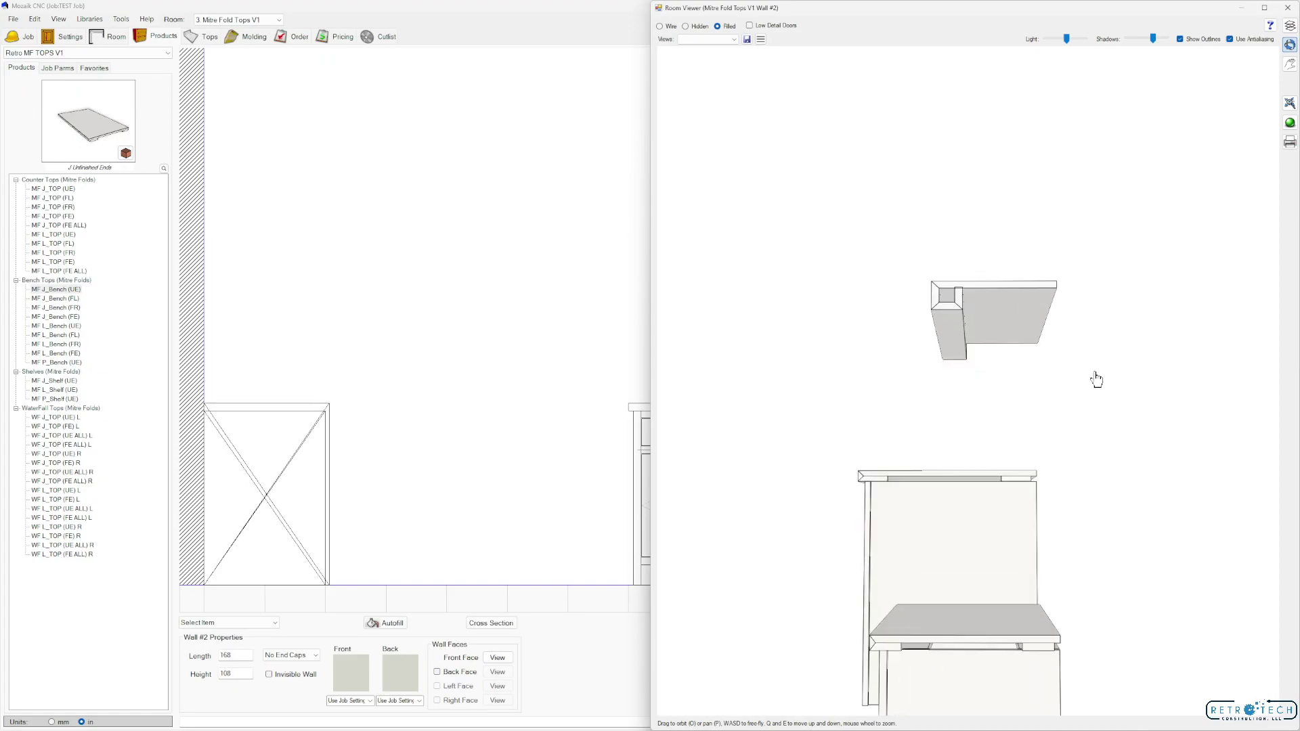
# Delete the WF J_TOP (UE) L waterfall top from the Custom Furniture Toe cabinet on wall #1.
pyautogui.click(496, 438)
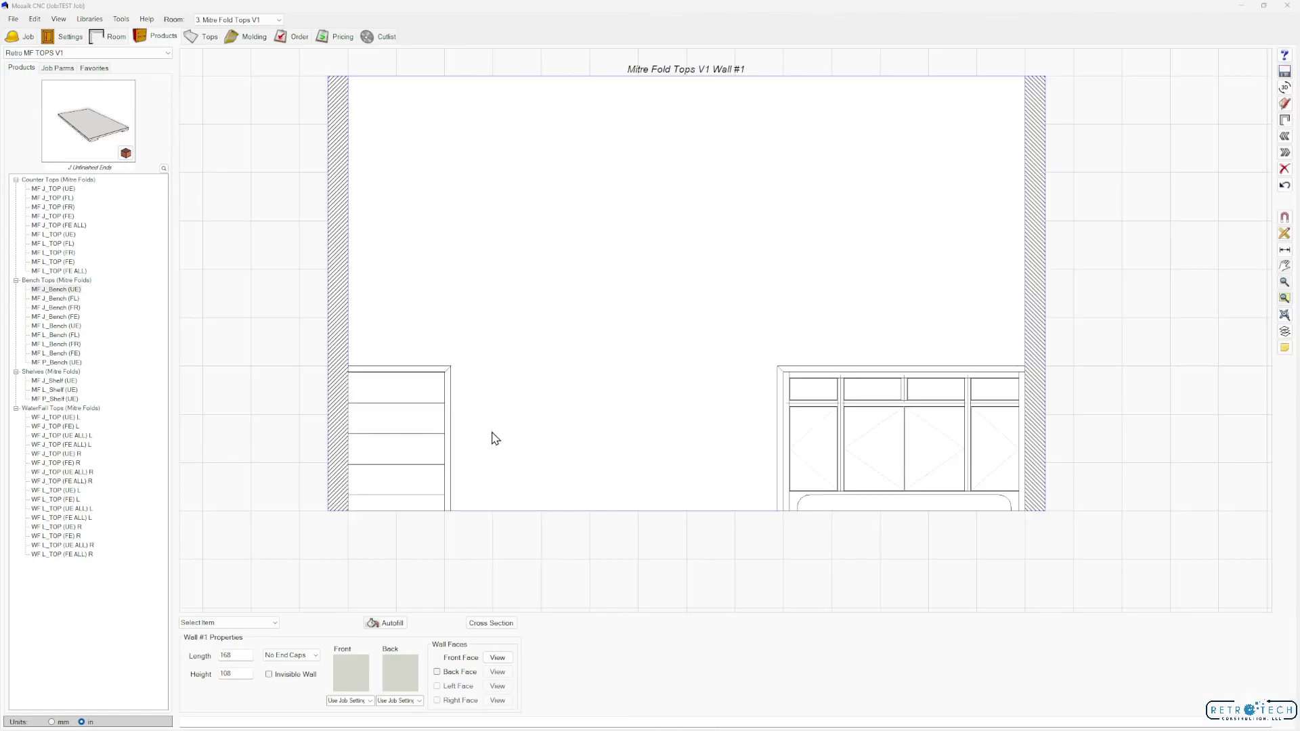
pyautogui.click(864, 375)
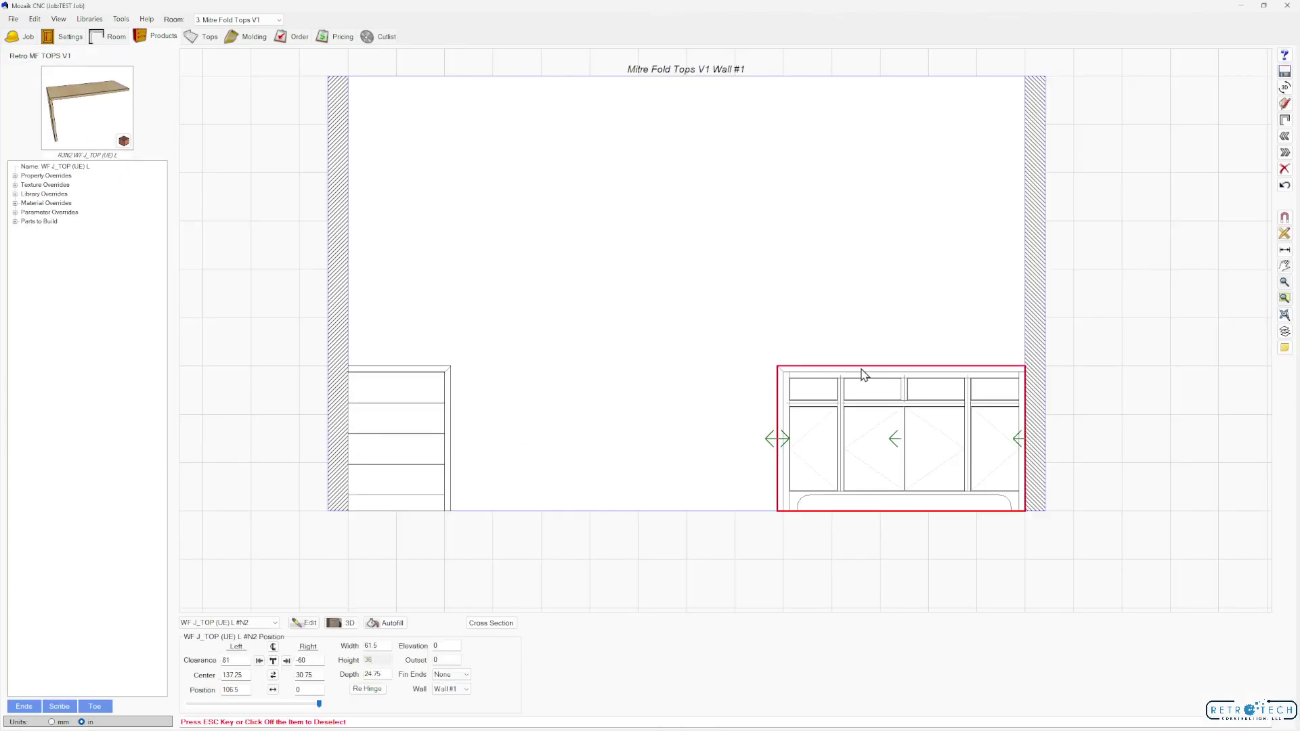
pyautogui.click(1284, 168)
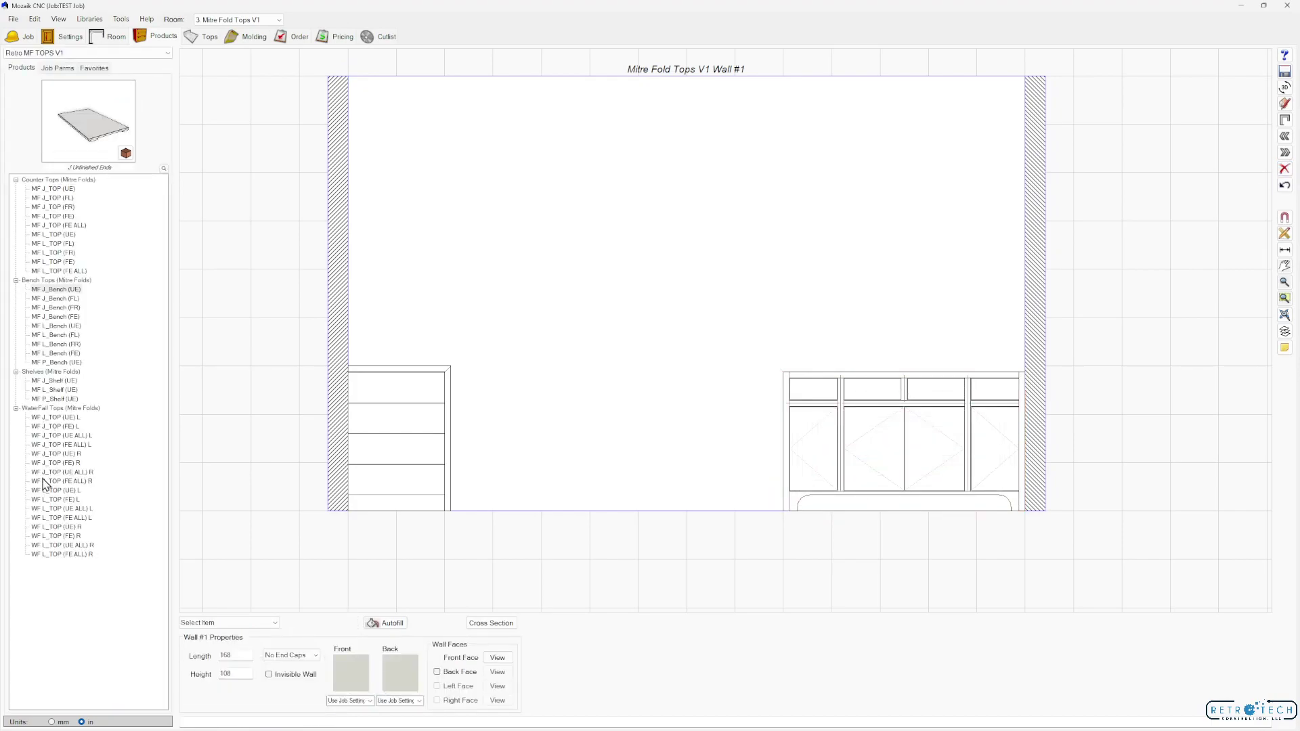
# Place a WF J_TOP (UE) L waterfall top from the library on wall #1 and set its elevation to 0.
pyautogui.click(68, 417)
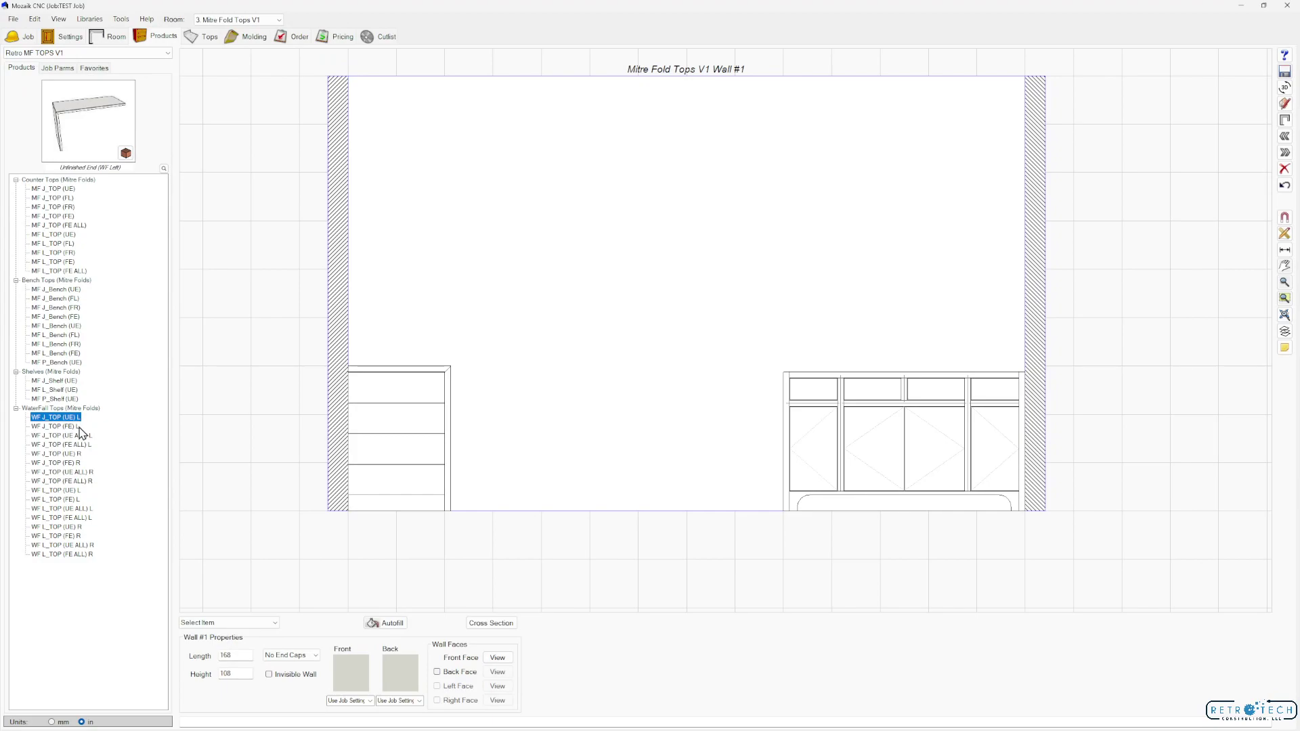
pyautogui.click(68, 427)
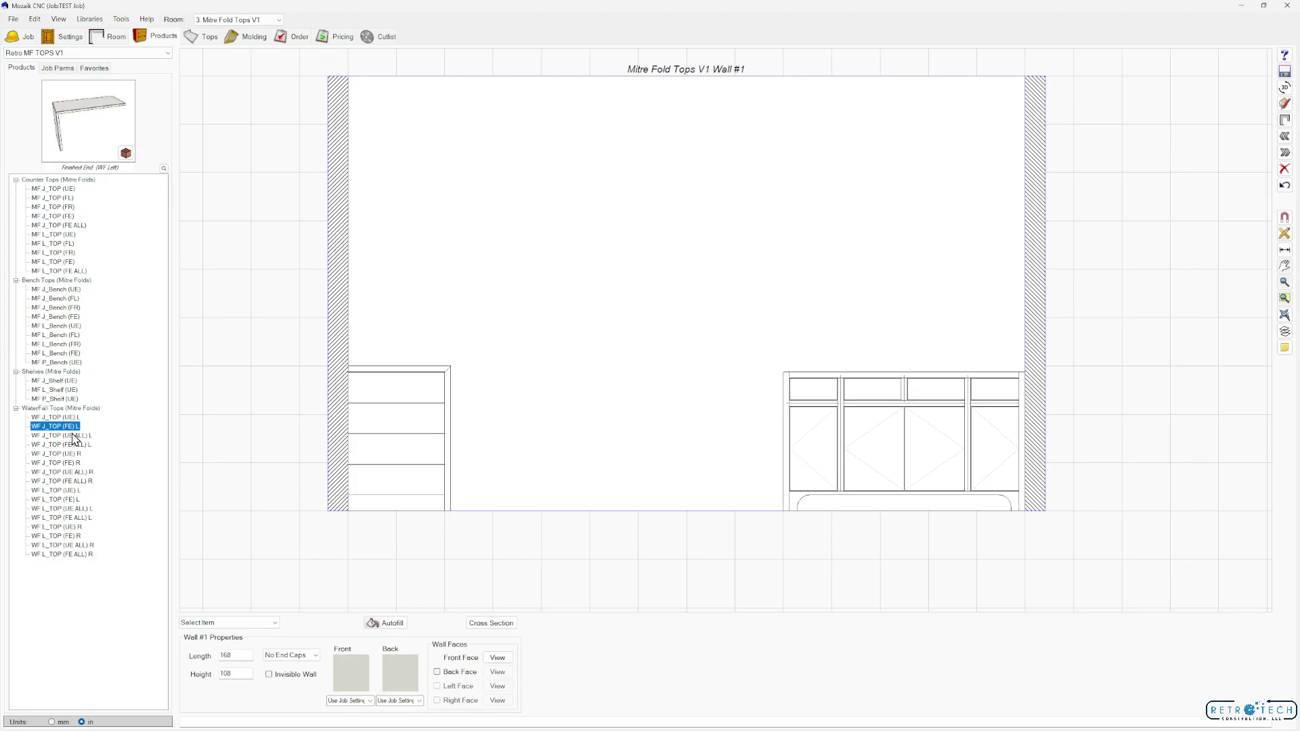
pyautogui.click(68, 417)
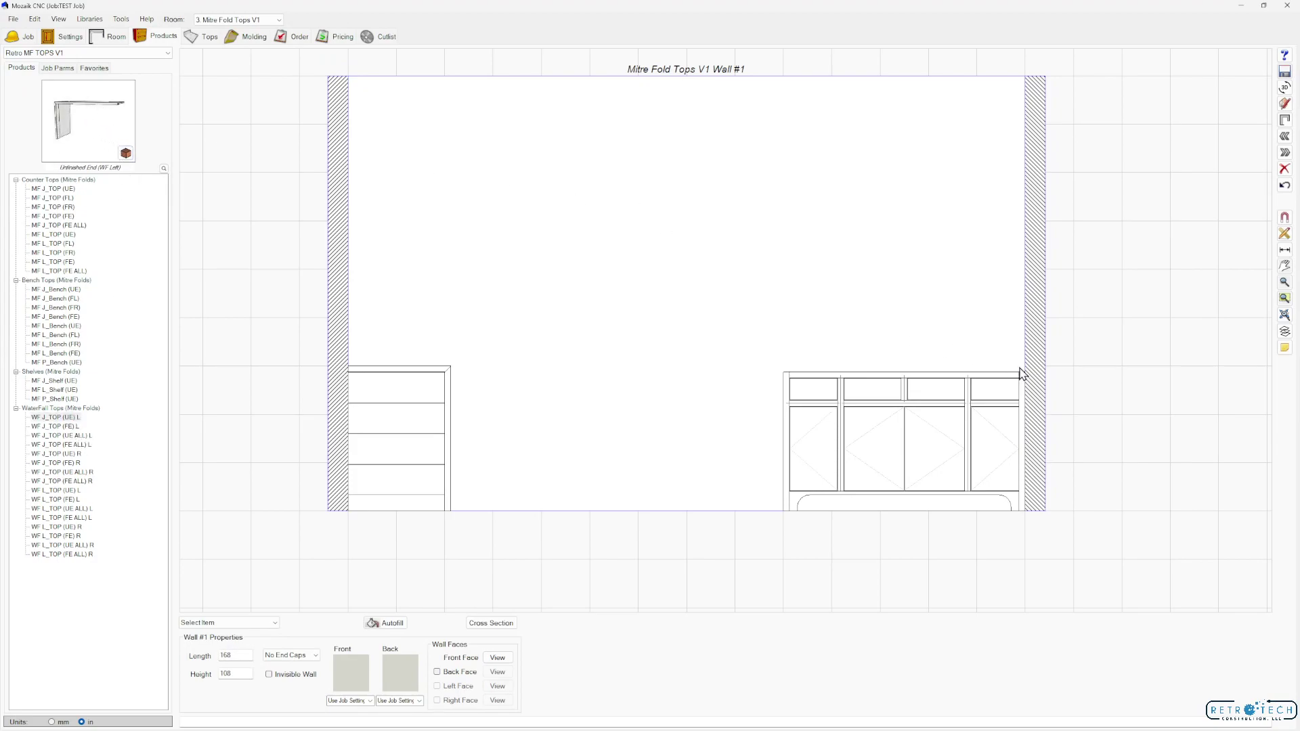
pyautogui.moveTo(119, 116)
pyautogui.mouseDown()
pyautogui.moveTo(95, 100)
pyautogui.moveTo(88, 124)
pyautogui.moveTo(575, 301)
pyautogui.moveTo(887, 332)
pyautogui.moveTo(774, 302)
pyautogui.moveTo(846, 283)
pyautogui.mouseUp()
pyautogui.moveTo(581, 302); pyautogui.dragTo(840, 302)
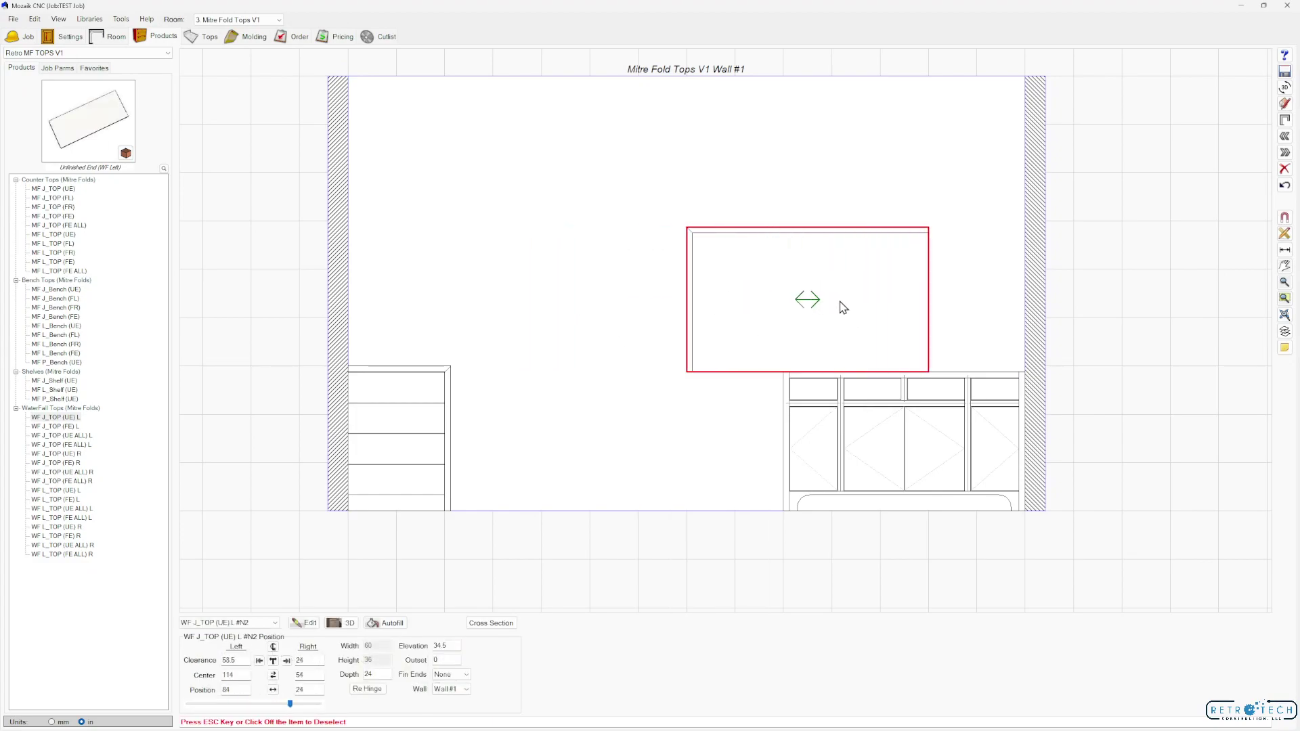
pyautogui.click(442, 646)
pyautogui.write('0')
pyautogui.press('Return')
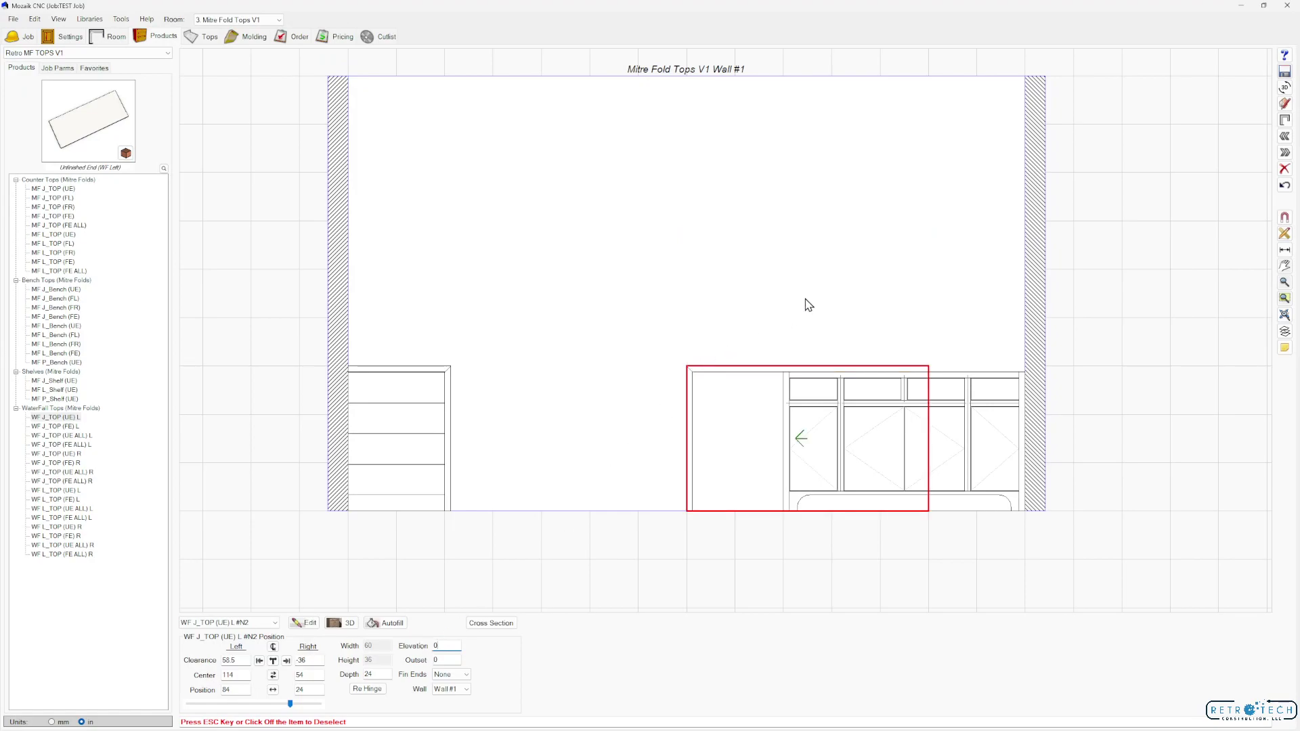
# Set the WF J_TOP (UE) L top's width to 61.5 and depth to 25 to suit the Custom Furniture Toe cabinet.
pyautogui.click(723, 414)
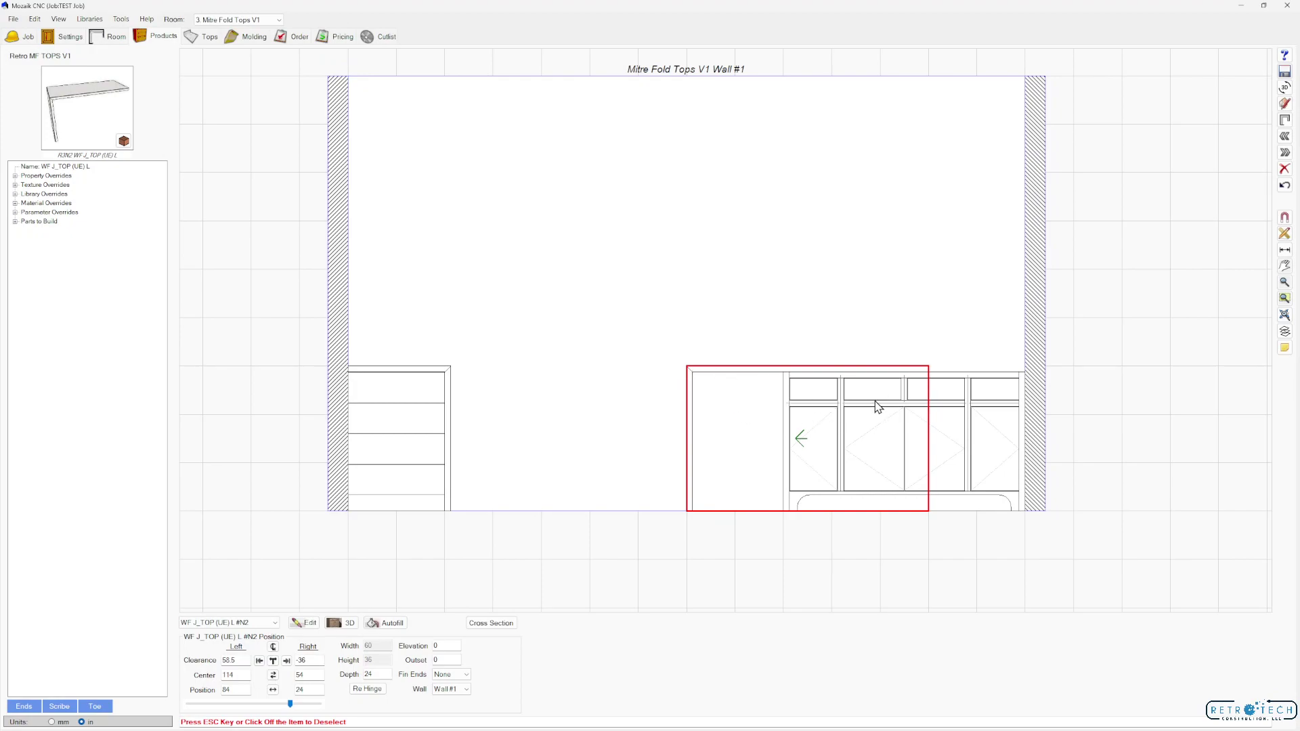
pyautogui.click(949, 403)
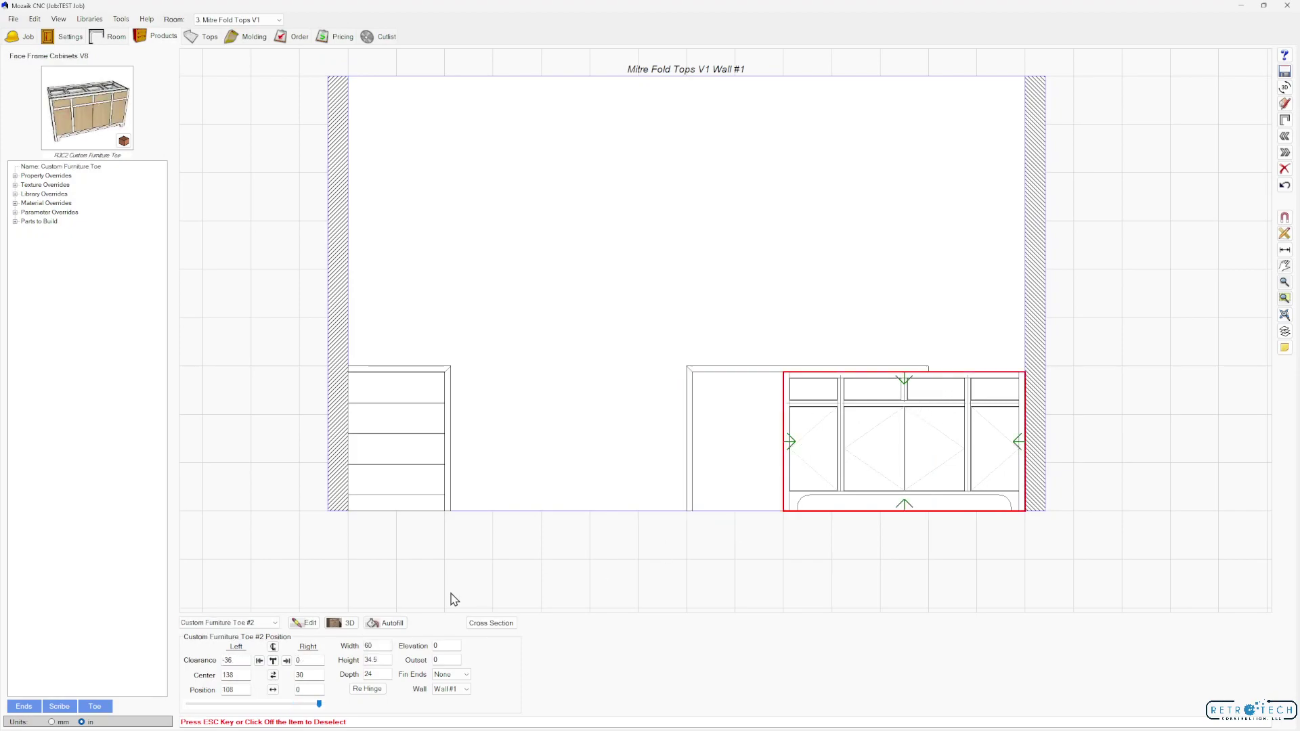
pyautogui.click(756, 375)
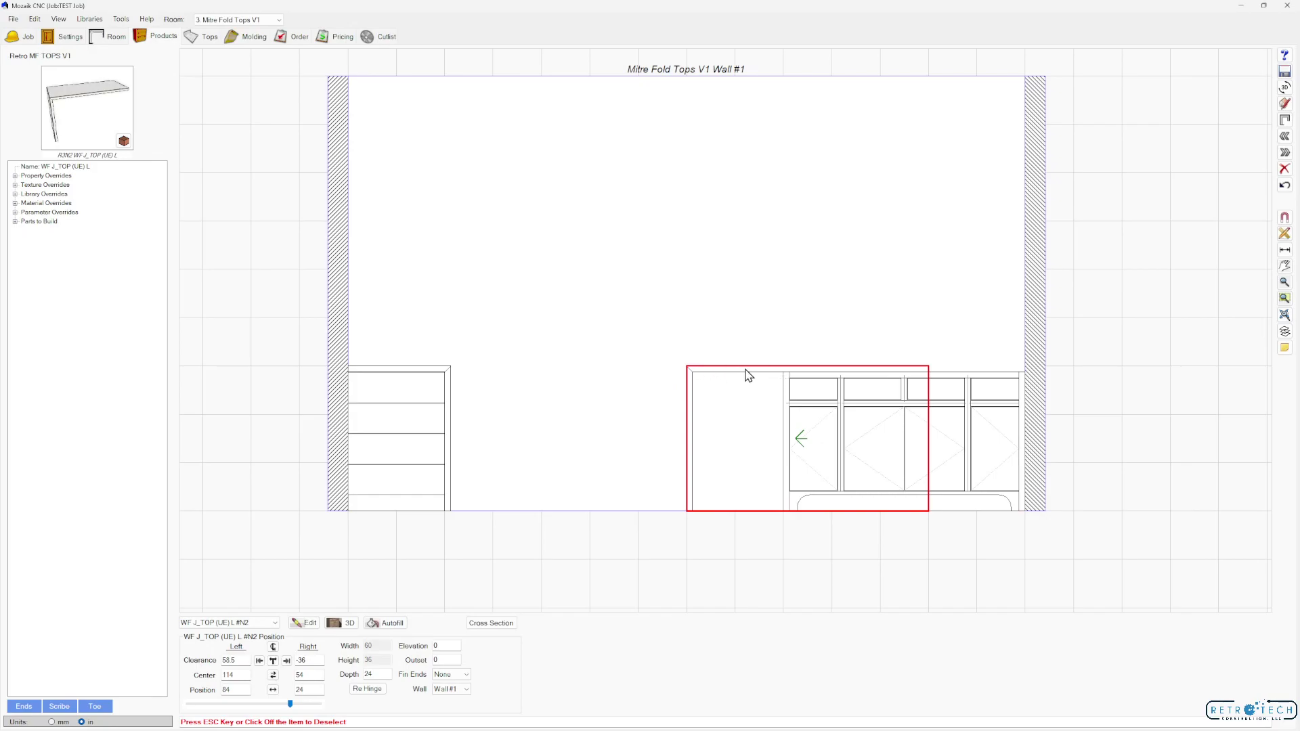
pyautogui.doubleClick(743, 417)
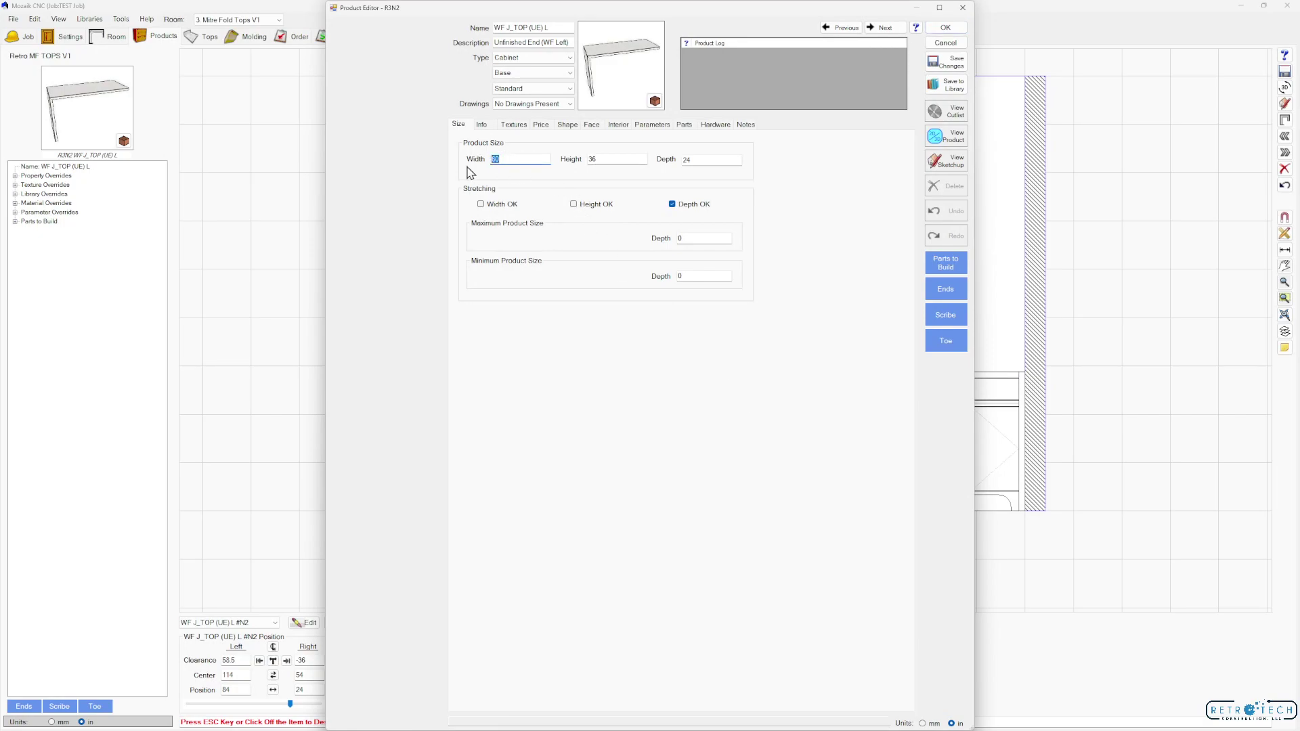
pyautogui.write('61.5')
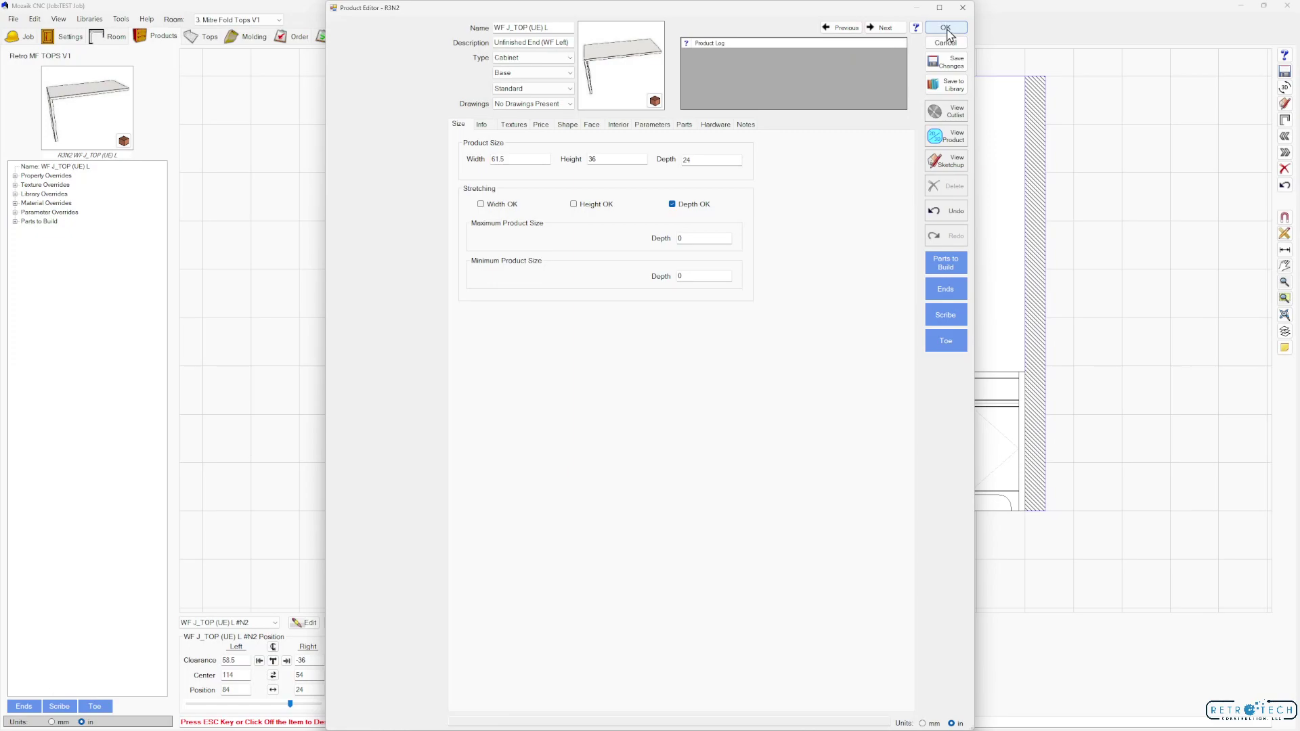
pyautogui.click(945, 27)
pyautogui.doubleClick(379, 674)
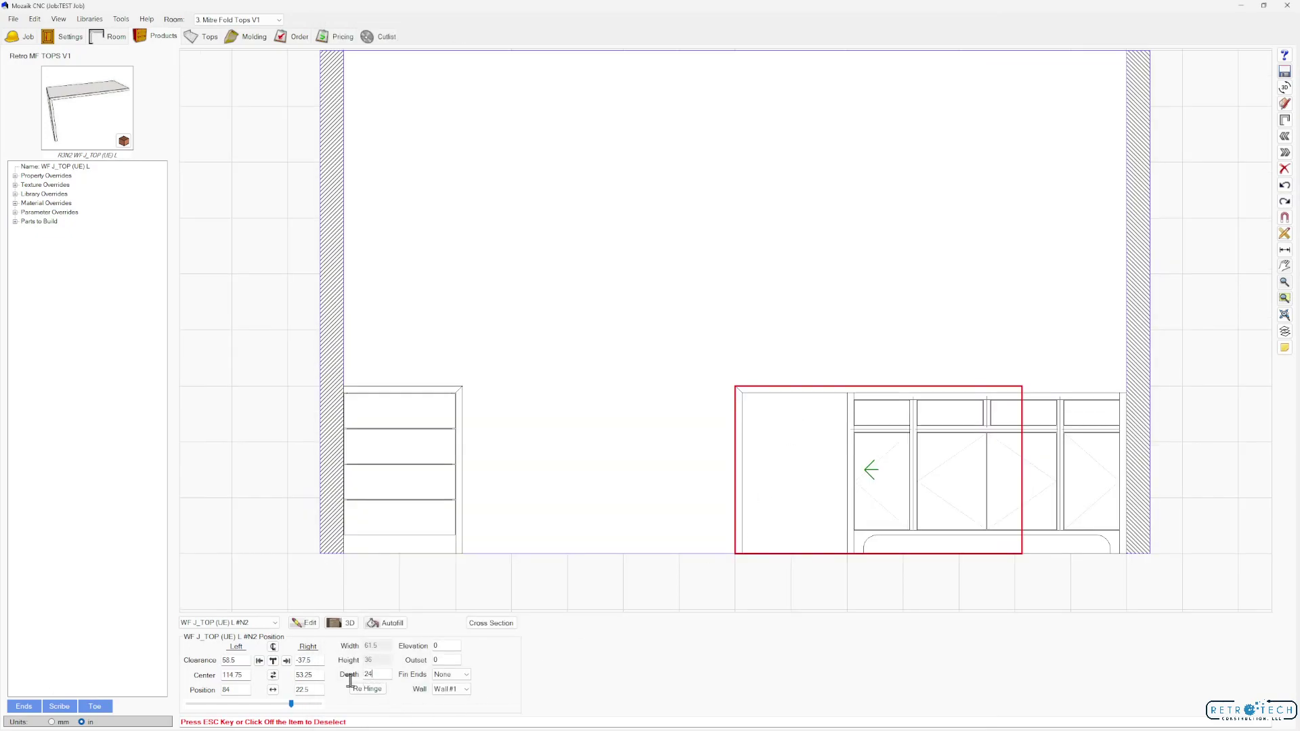
pyautogui.write('25')
pyautogui.press('Return')
# Set the waterfall top's position to 0 from the right end of wall #1 and inspect its mitre fold in 3D.
pyautogui.doubleClick(317, 690)
pyautogui.click(297, 702)
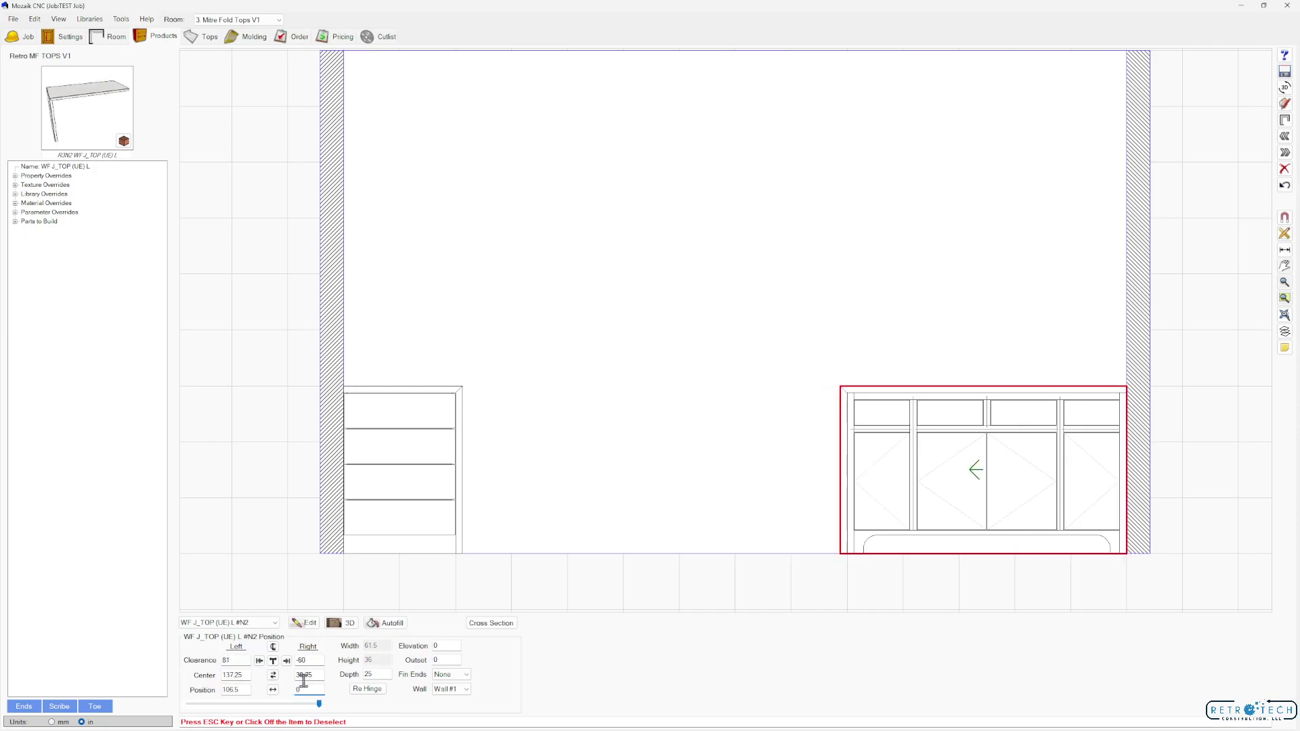
pyautogui.doubleClick(845, 308)
pyautogui.scroll(3, 1008, 447)
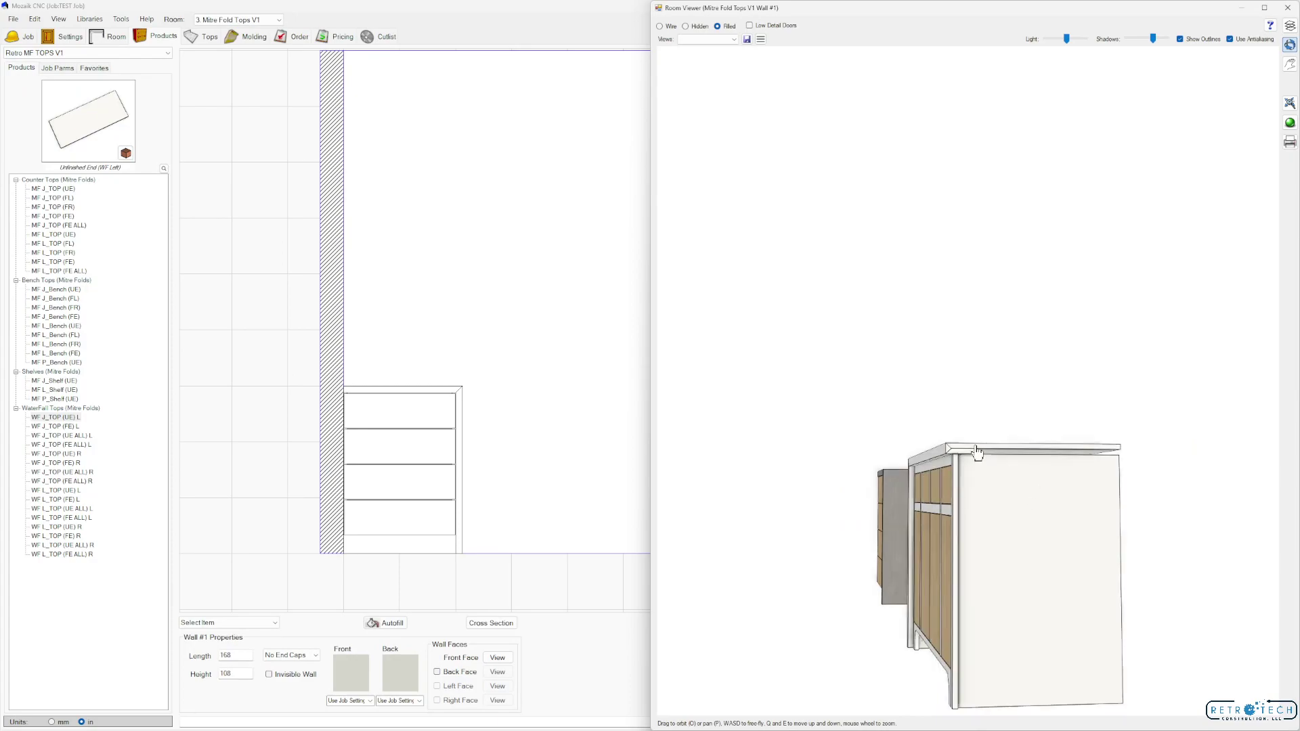
pyautogui.scroll(4, 965, 462)
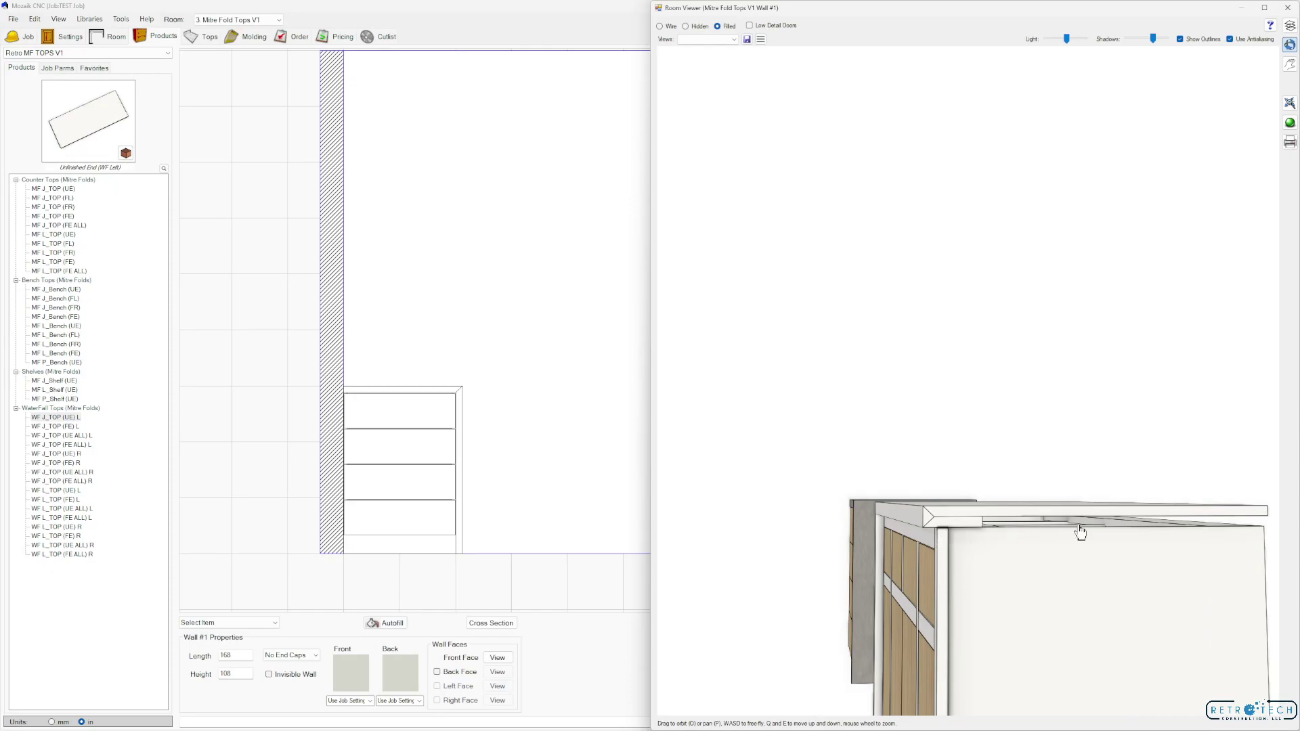
pyautogui.scroll(-5, 957, 461)
pyautogui.scroll(-3, 957, 460)
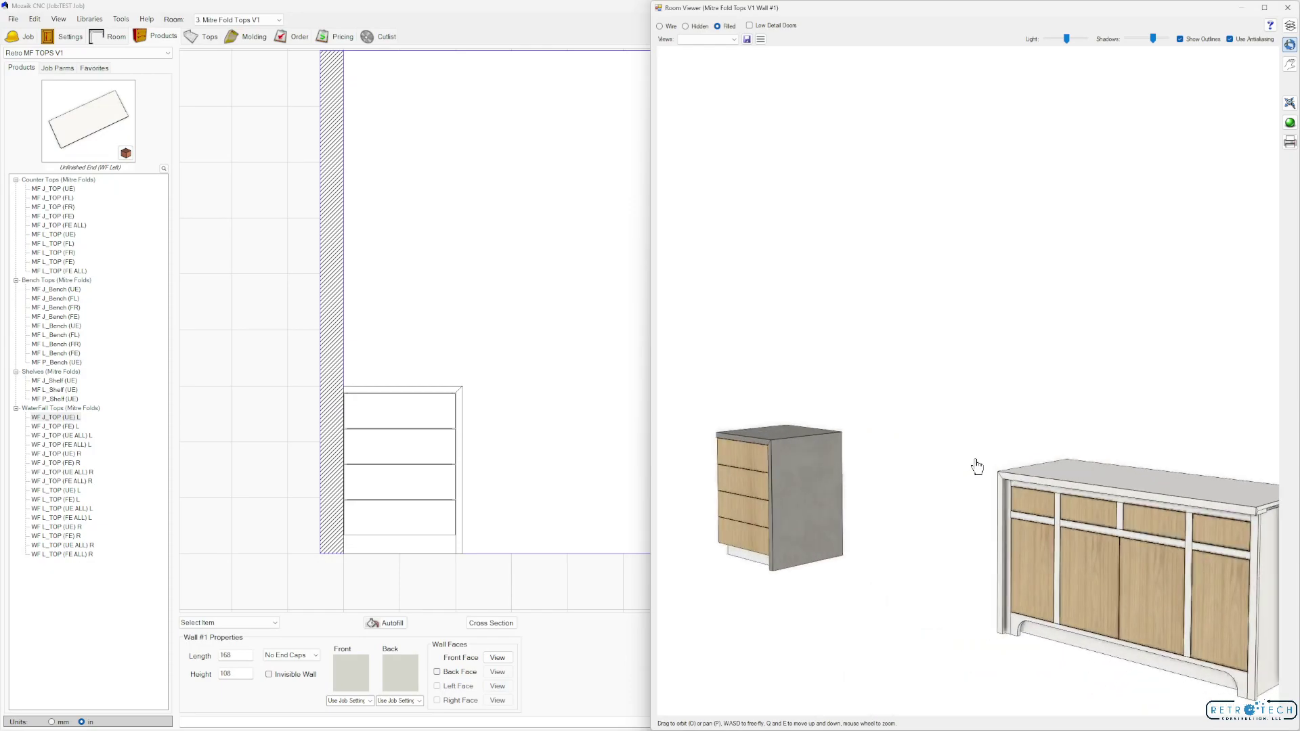
# Review the size settings of the WF L_TOP (UE) R 25.5 top on the 4 Drawer Equal cabinet and delete the top.
pyautogui.click(460, 396)
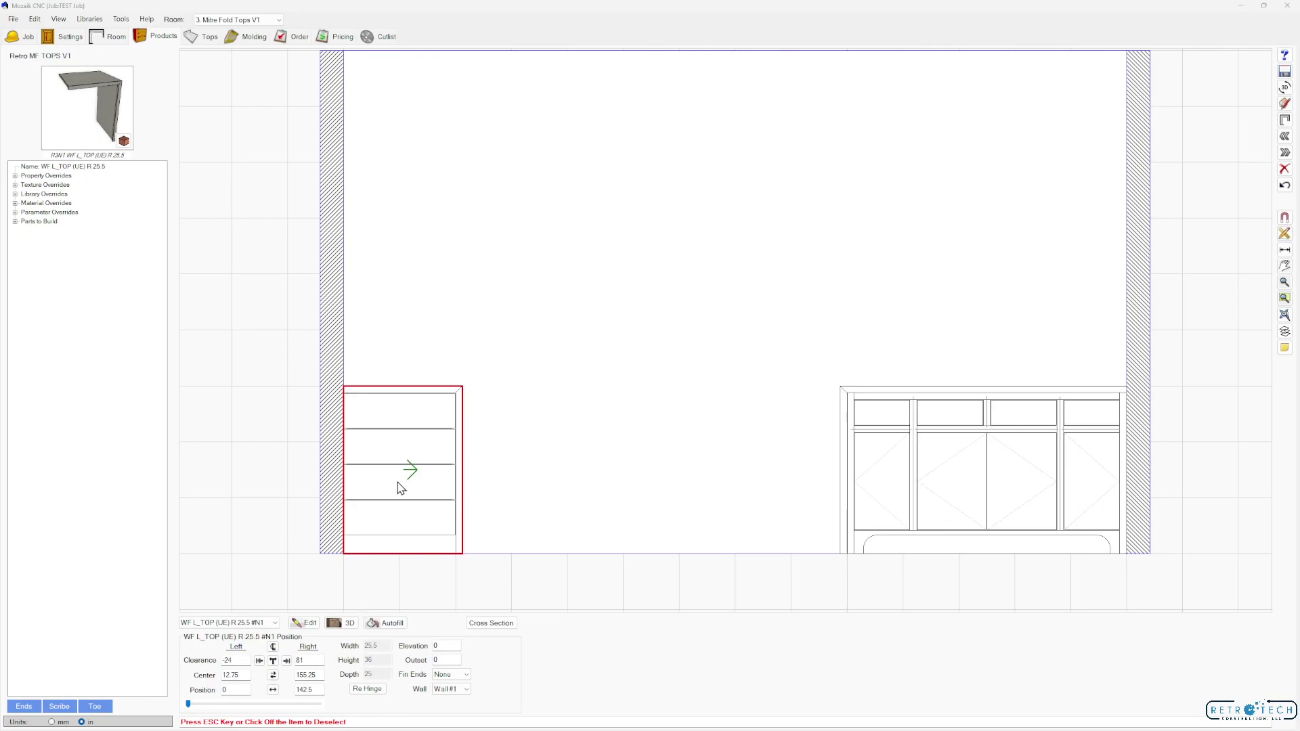
pyautogui.doubleClick(458, 392)
pyautogui.moveTo(654, 53); pyautogui.dragTo(645, 47)
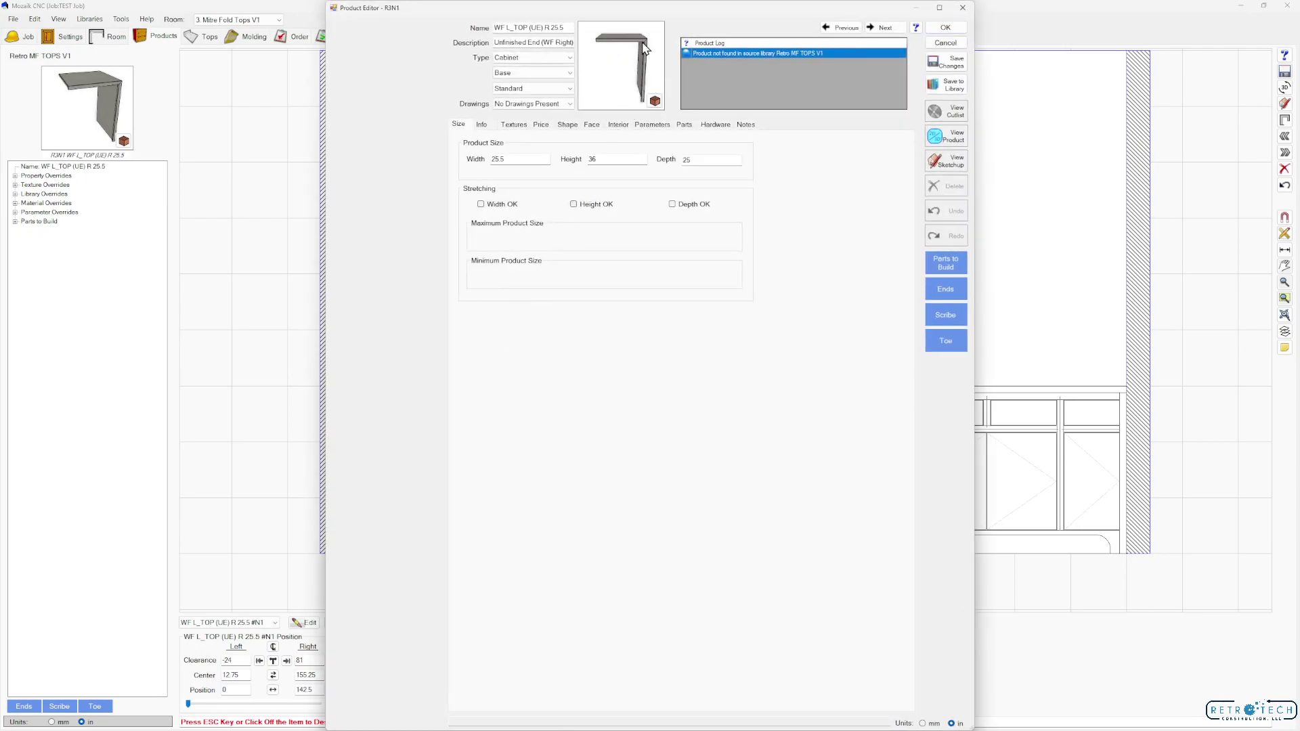
pyautogui.click(944, 31)
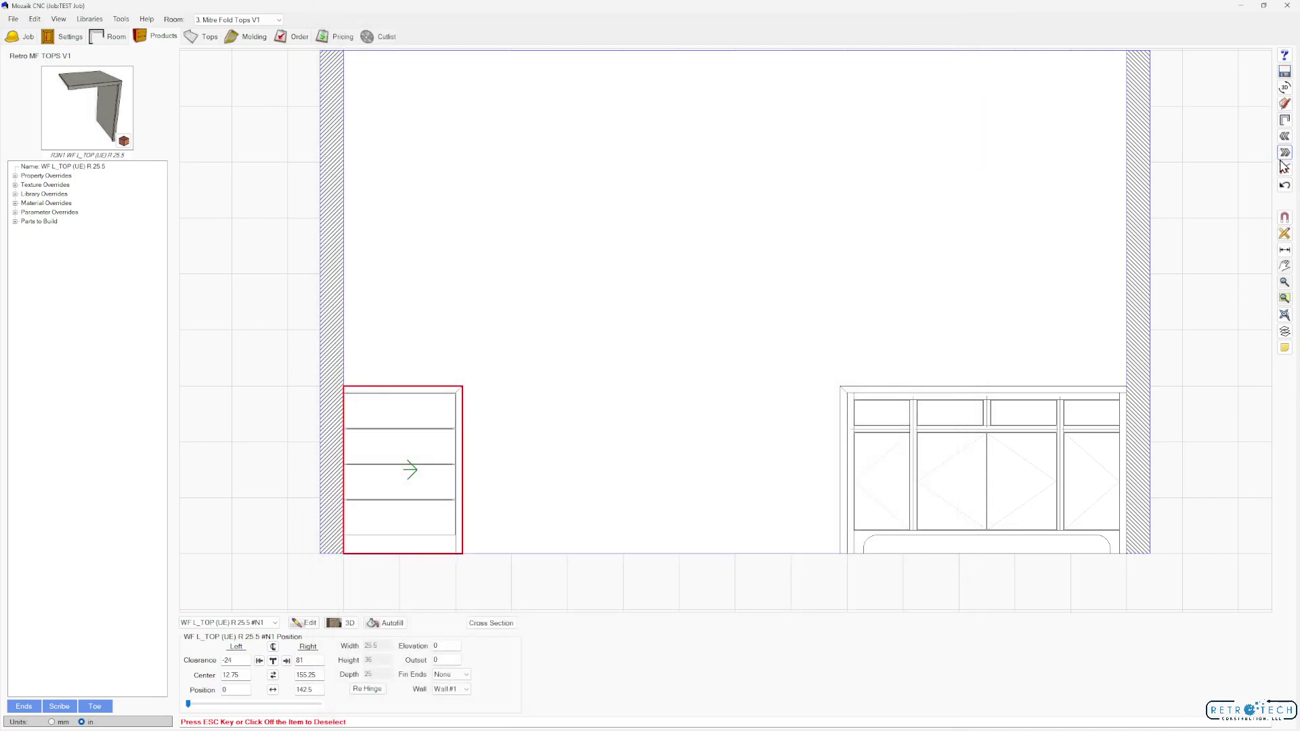
pyautogui.click(1285, 169)
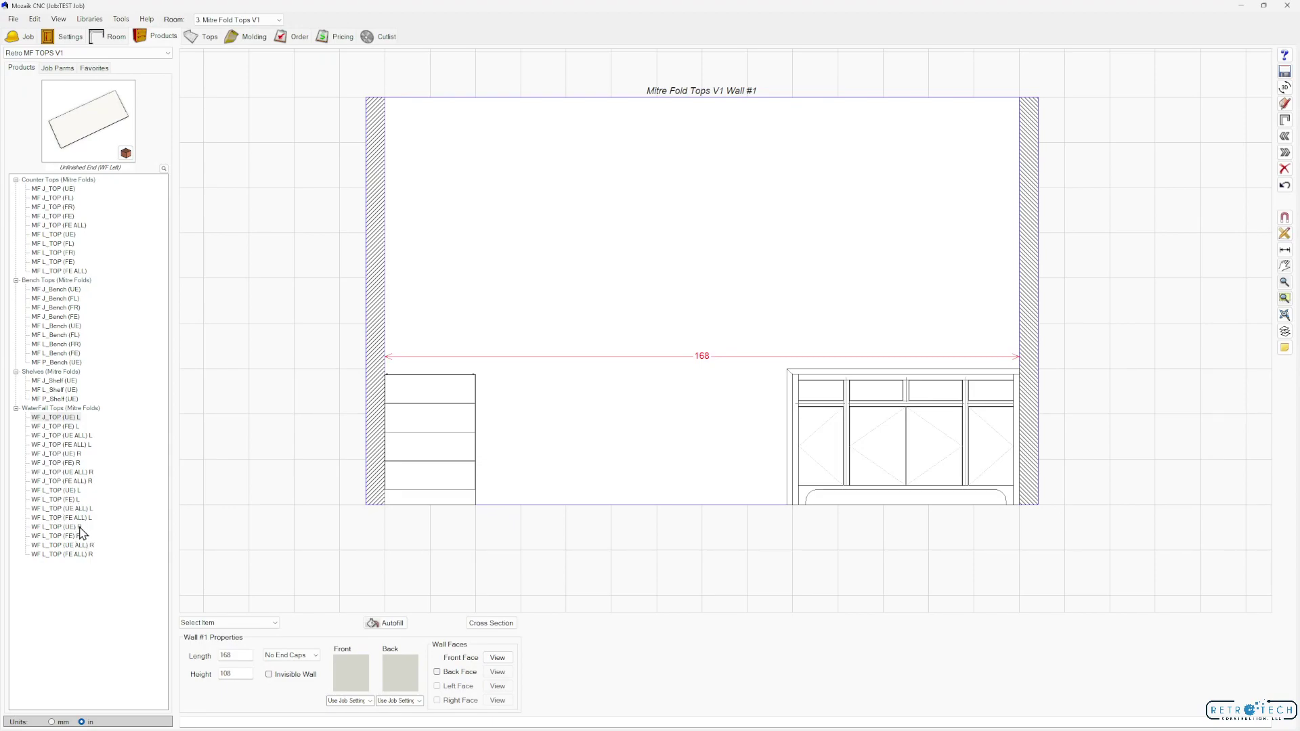
# Place a WF L_TOP (UE) R waterfall top over the 4 Drawer Equal cabinet despite the collision, with elevation 0.
pyautogui.click(57, 527)
pyautogui.moveTo(95, 115); pyautogui.dragTo(78, 126)
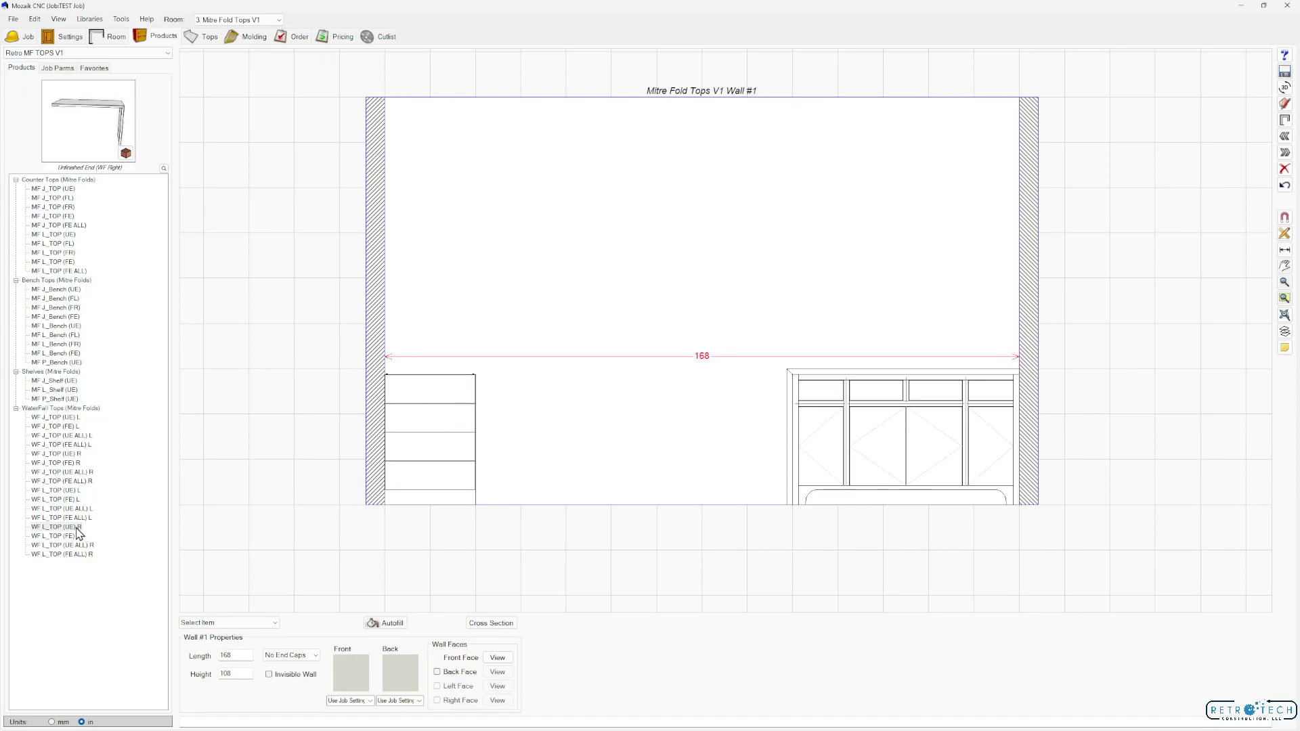
pyautogui.moveTo(67, 529); pyautogui.dragTo(476, 352)
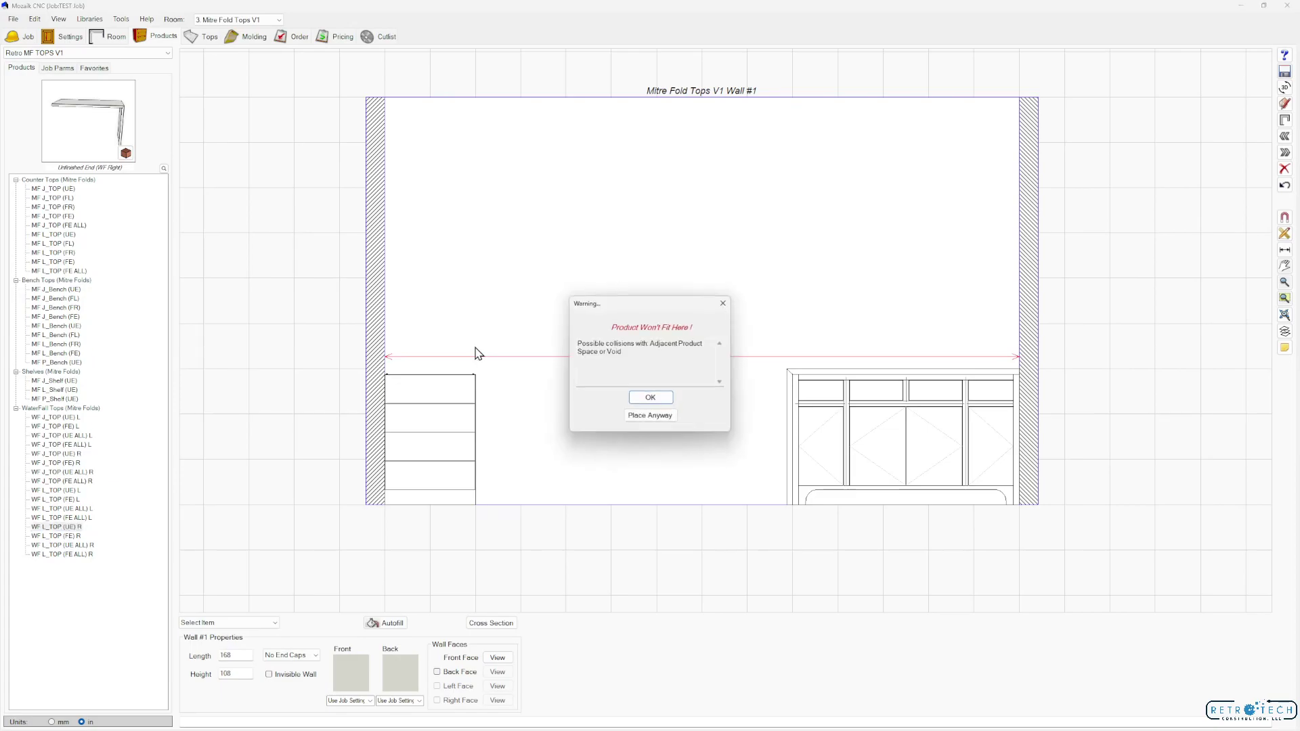
pyautogui.click(650, 415)
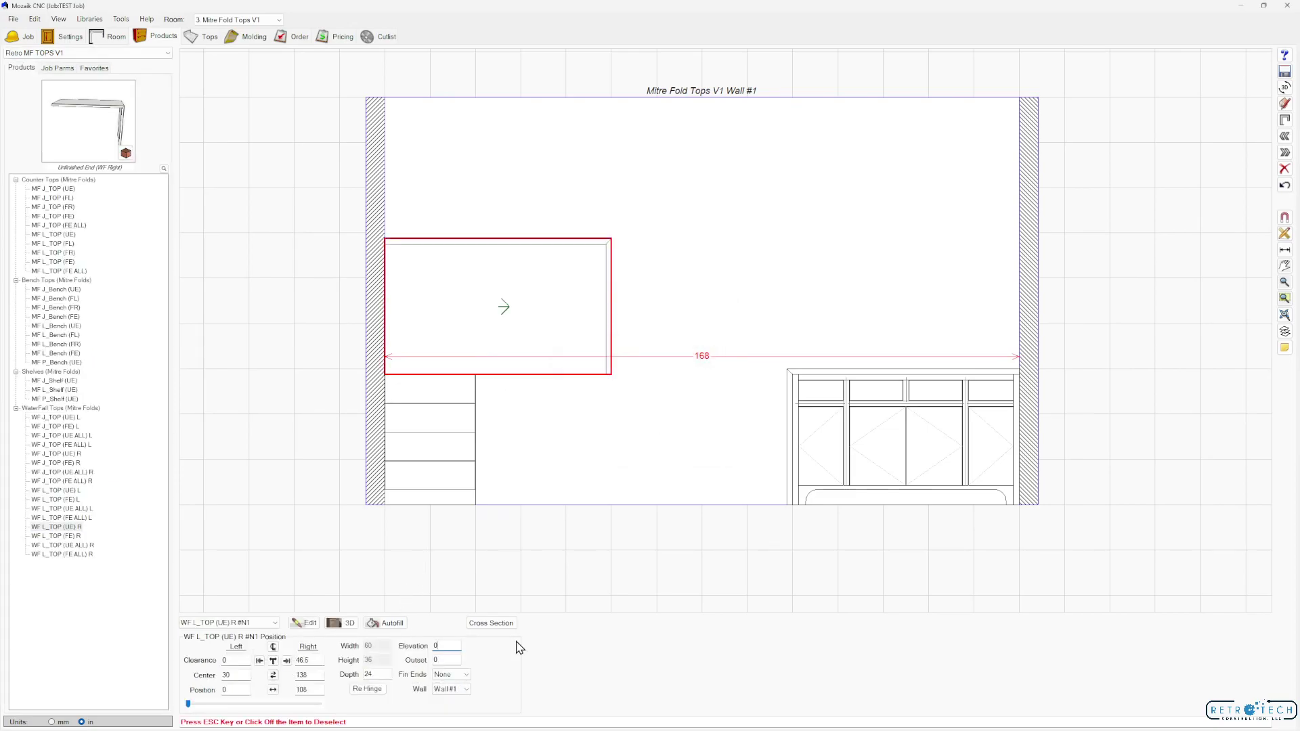
# Allow width stretching on the WF L_TOP (UE) R top and narrow it so its waterfall leg meets the 4 Drawer Equal cabinet's side.
pyautogui.doubleClick(594, 443)
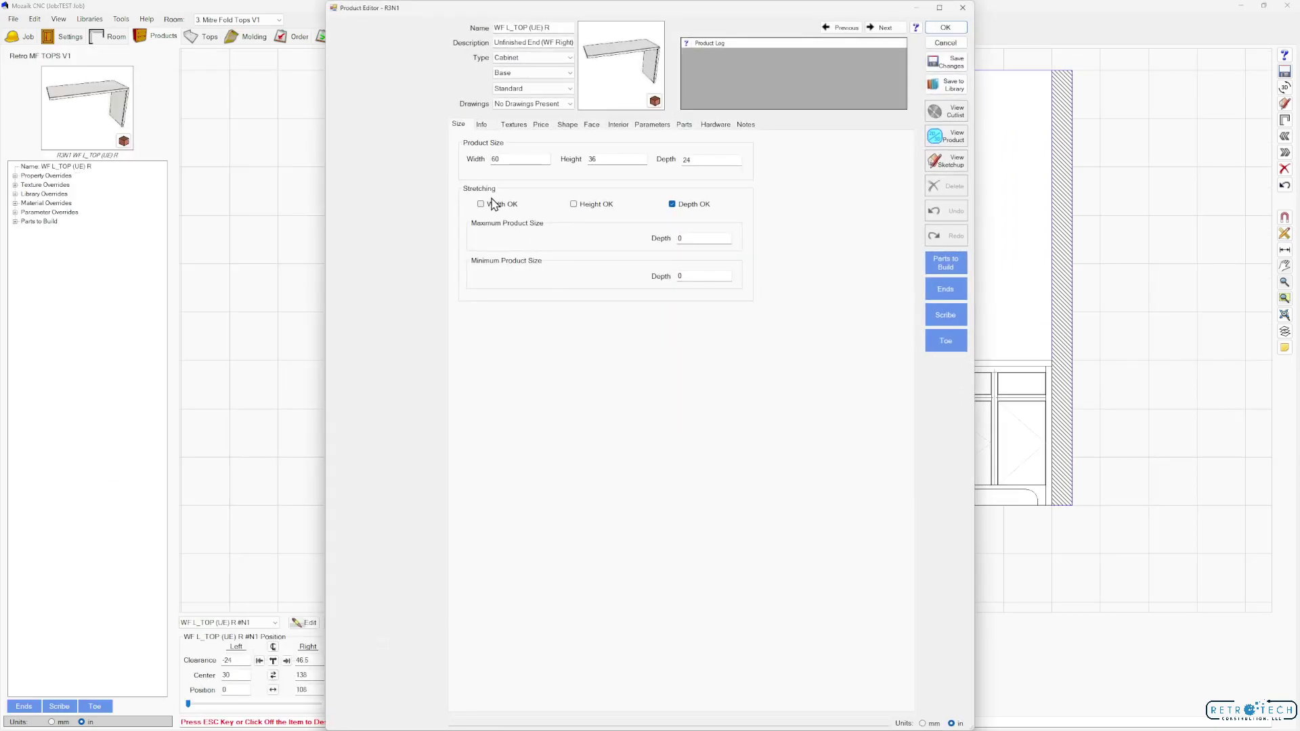
pyautogui.click(480, 205)
pyautogui.click(945, 28)
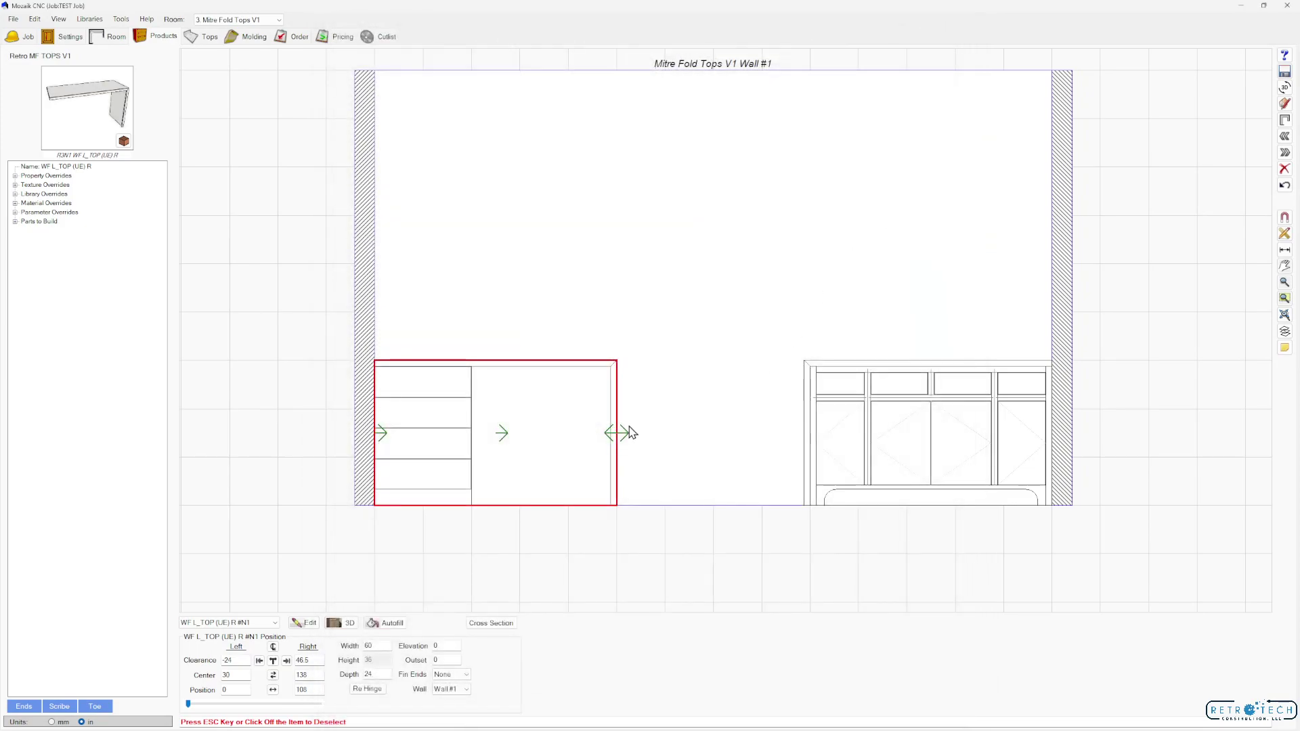
pyautogui.moveTo(615, 434); pyautogui.dragTo(488, 436)
pyautogui.click(388, 500)
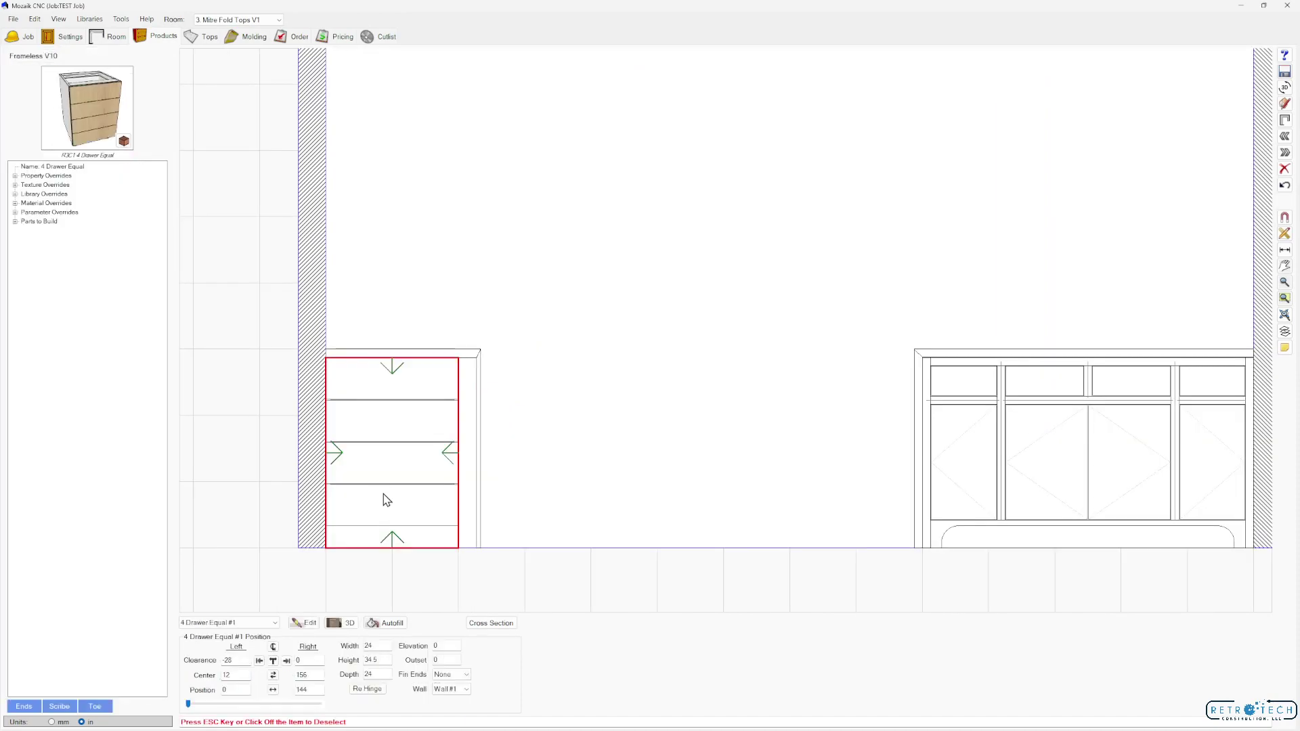
pyautogui.click(471, 354)
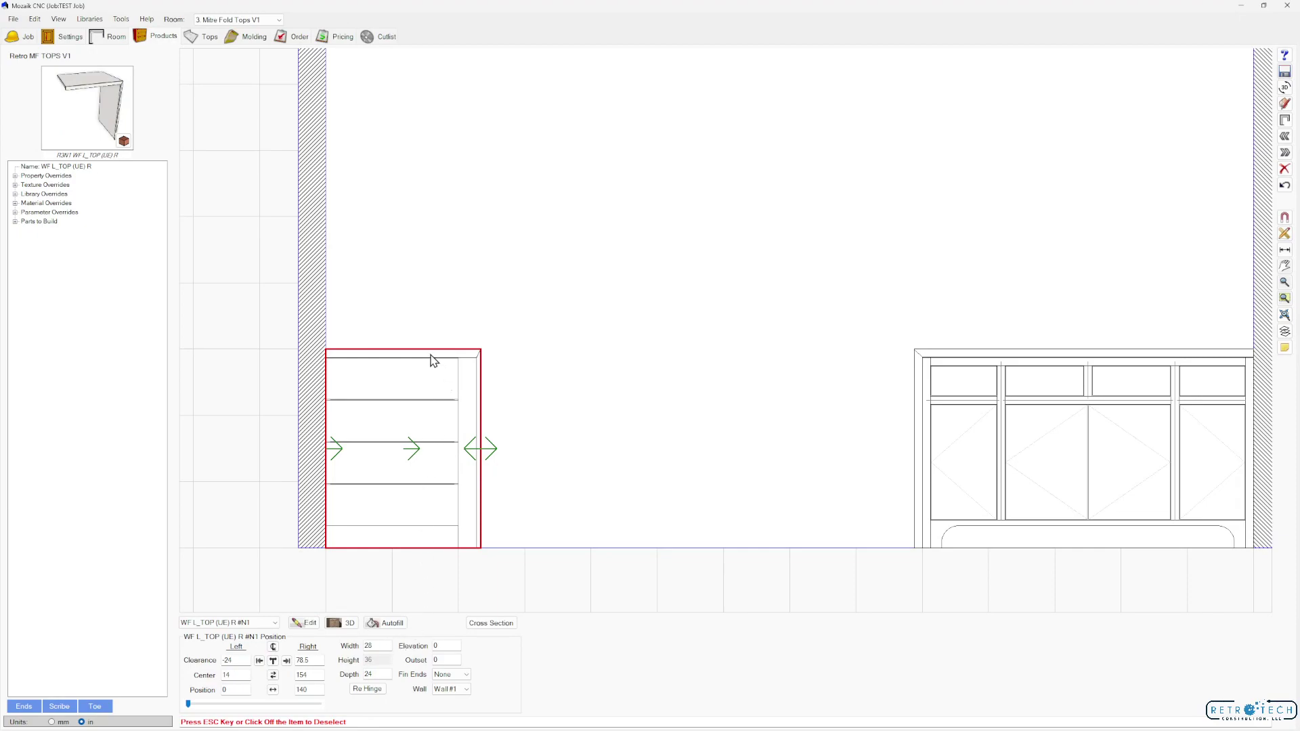
pyautogui.doubleClick(374, 646)
pyautogui.write('2')
pyautogui.press('Return')
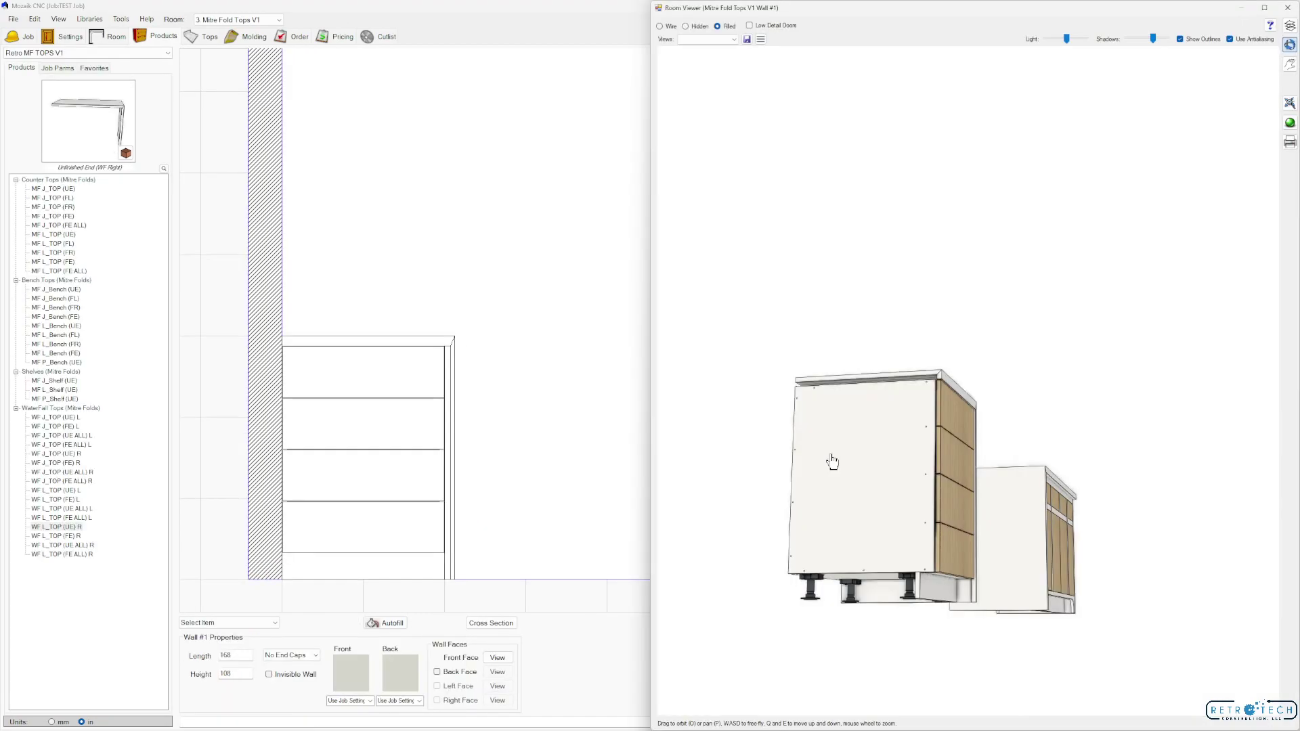
# Inspect the WF L_TOP (UE) R waterfall top on the four-drawer cabinet in 3D, from below and from the front.
pyautogui.moveTo(830, 459); pyautogui.dragTo(830, 451)
pyautogui.scroll(3, 830, 450)
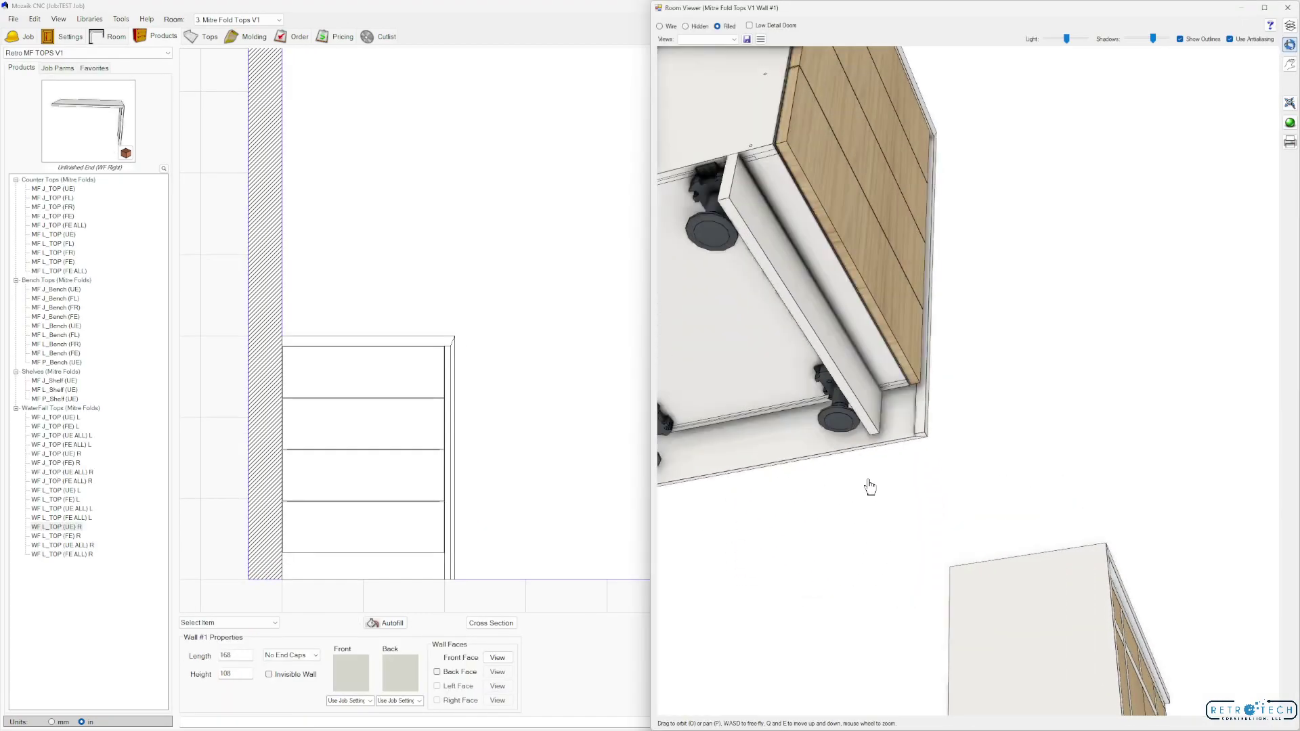
pyautogui.scroll(2, 893, 441)
pyautogui.scroll(-5, 907, 437)
pyautogui.moveTo(905, 435); pyautogui.dragTo(905, 453)
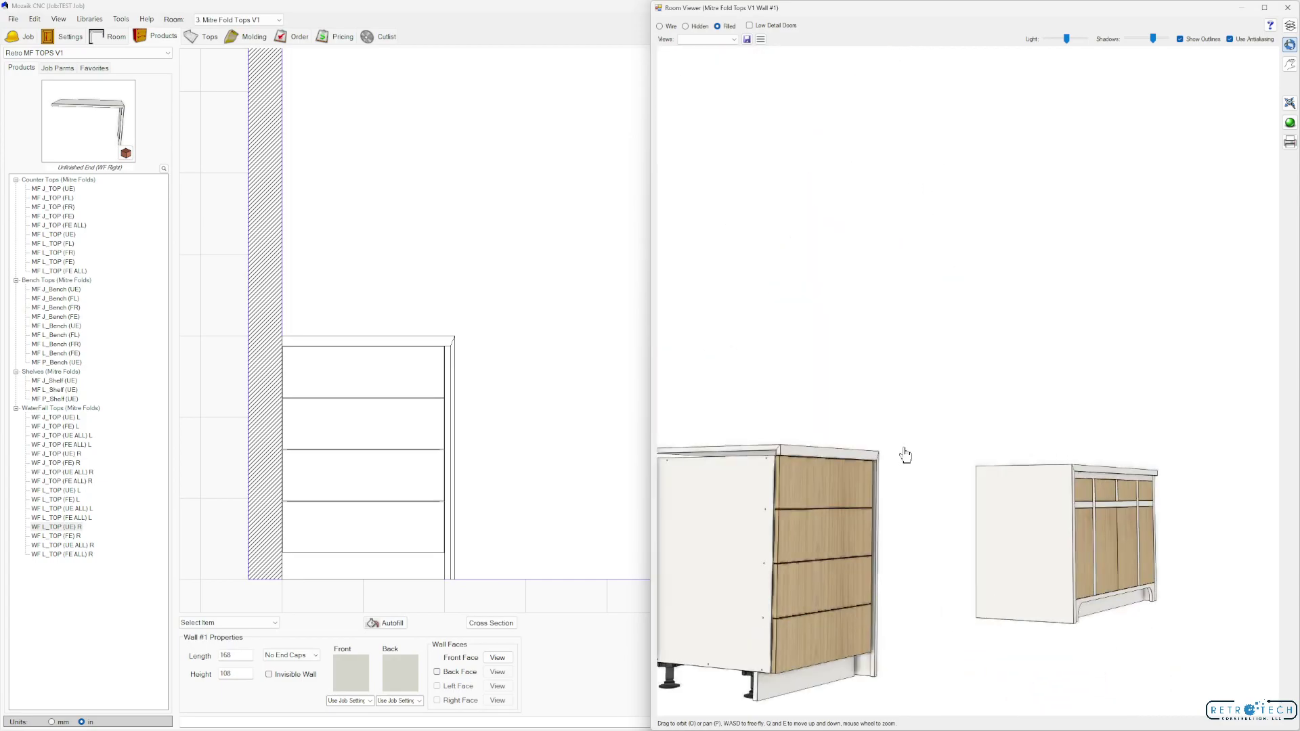
# Compare the four-drawer cabinet's waterfall top with the waterfall top on the other cabinet in the 3D room view.
pyautogui.scroll(-3, 901, 467)
pyautogui.moveTo(900, 474); pyautogui.dragTo(847, 493)
pyautogui.scroll(3, 754, 508)
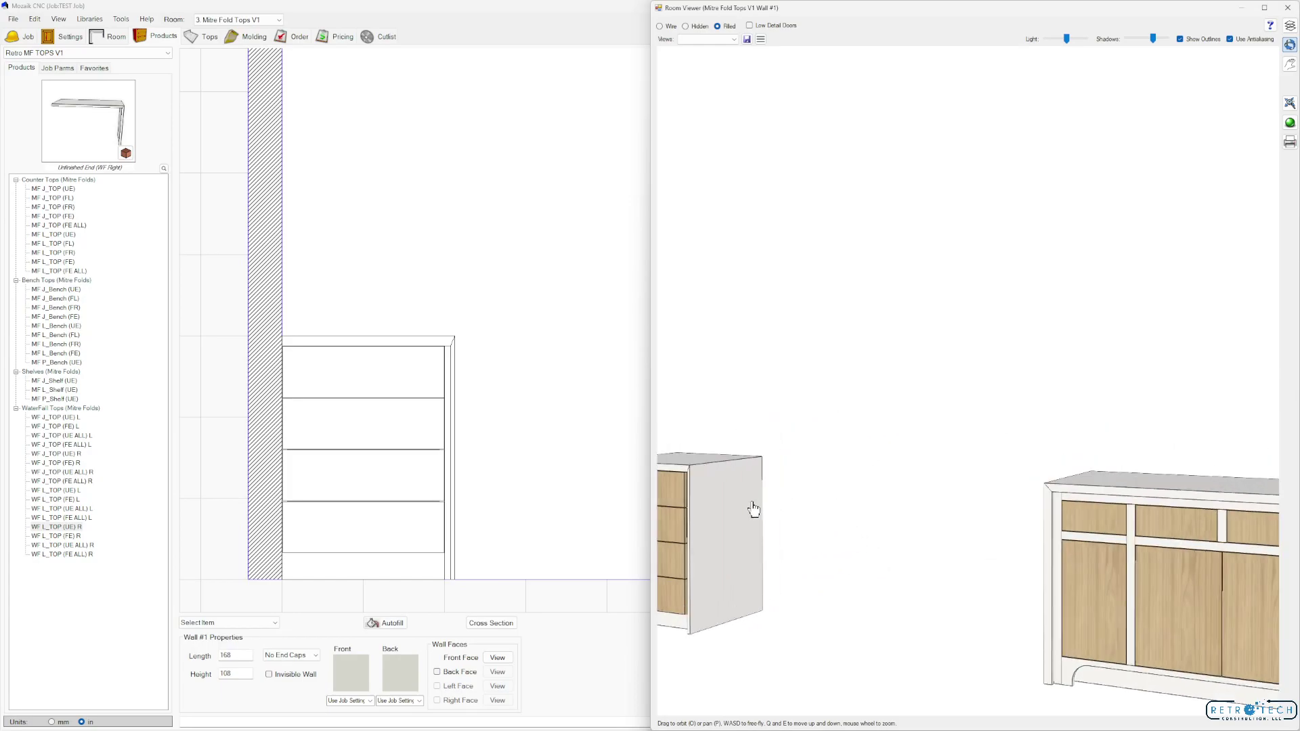
pyautogui.moveTo(754, 509); pyautogui.dragTo(671, 474)
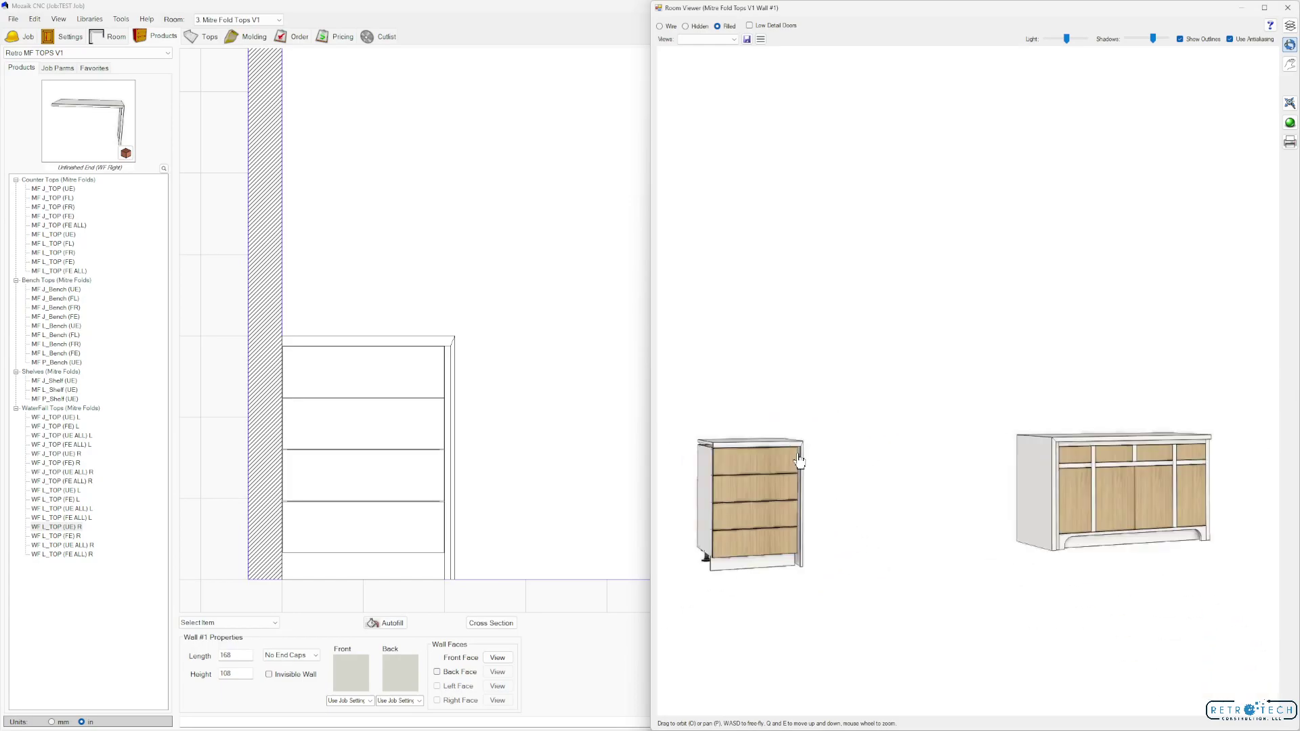
pyautogui.click(450, 359)
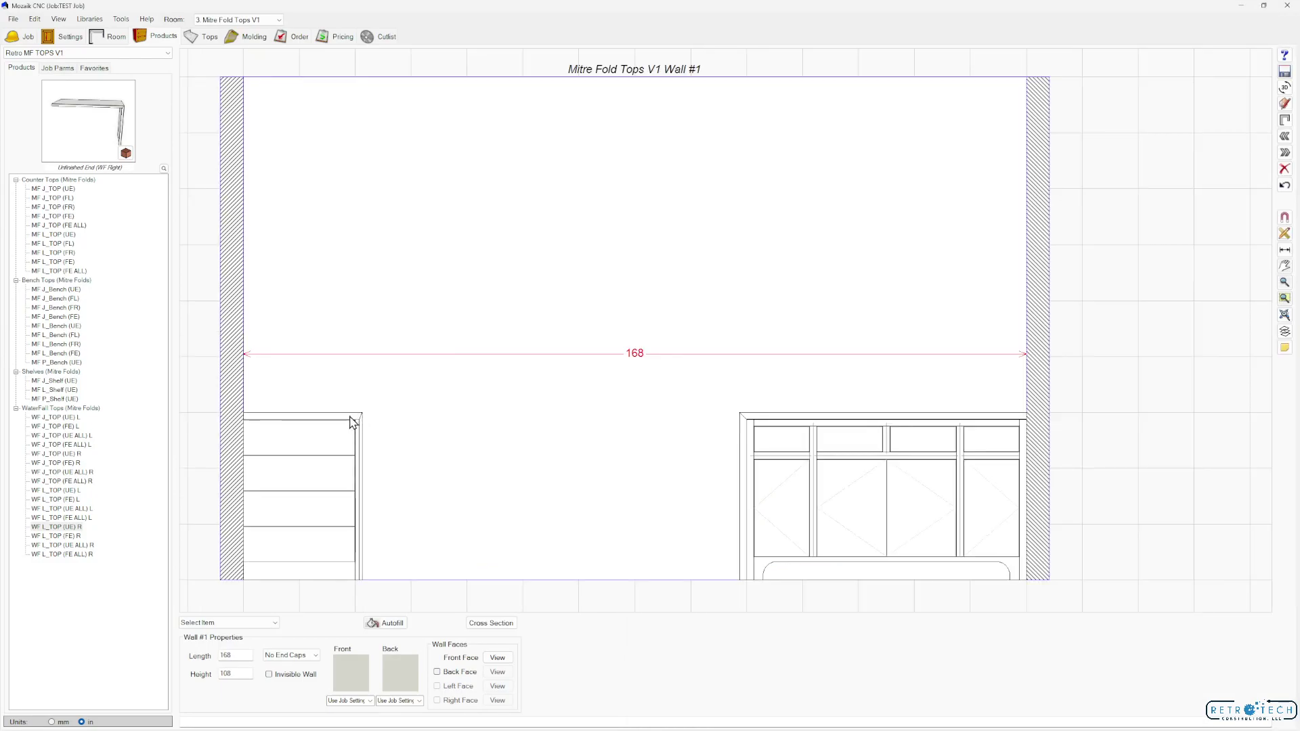
# Open the SketchUp model of the four-drawer cabinet's WF L_TOP (UE) R top as a presentation drawing.
pyautogui.doubleClick(351, 421)
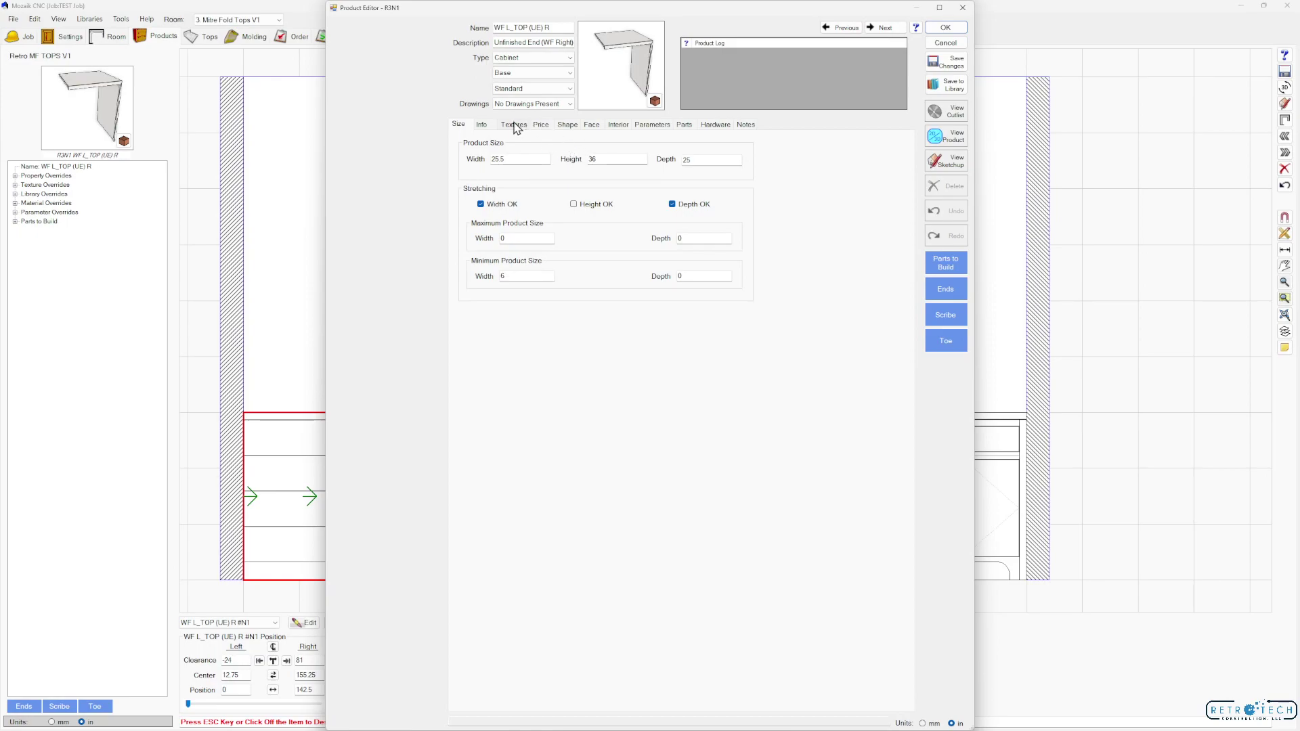
pyautogui.click(483, 127)
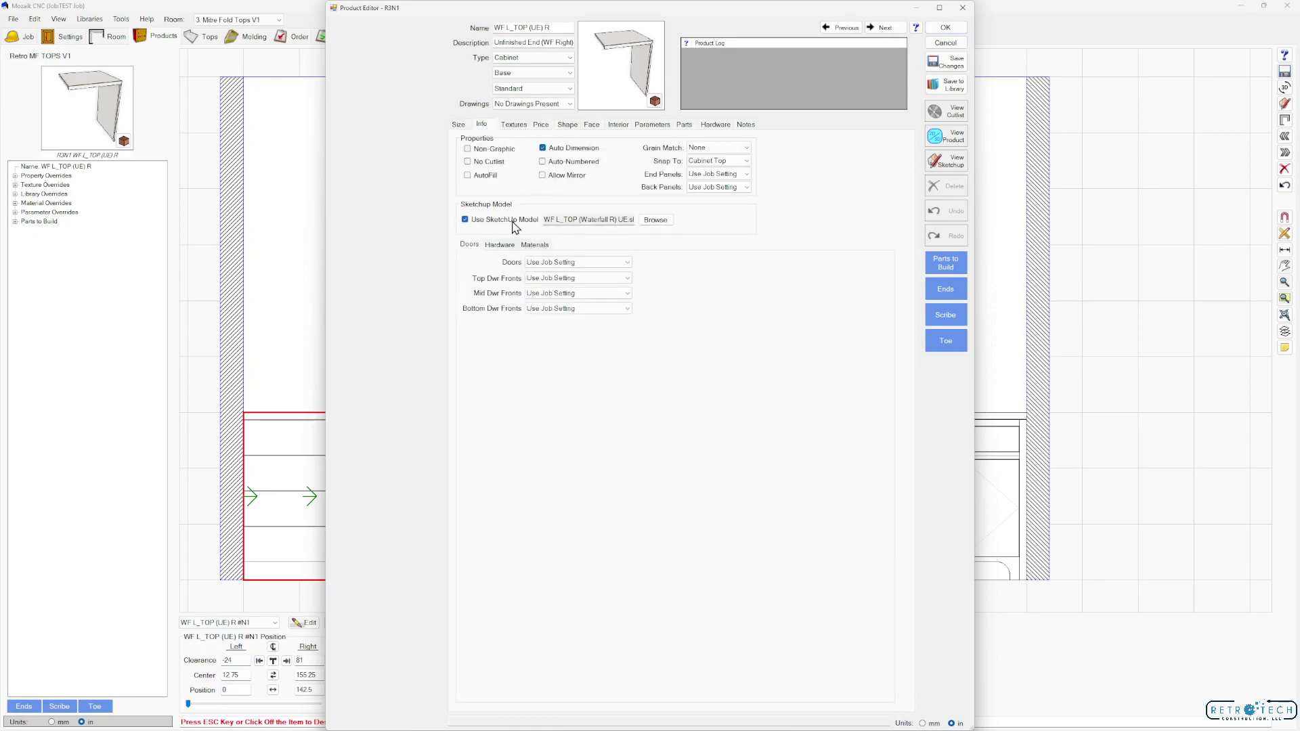
pyautogui.click(948, 161)
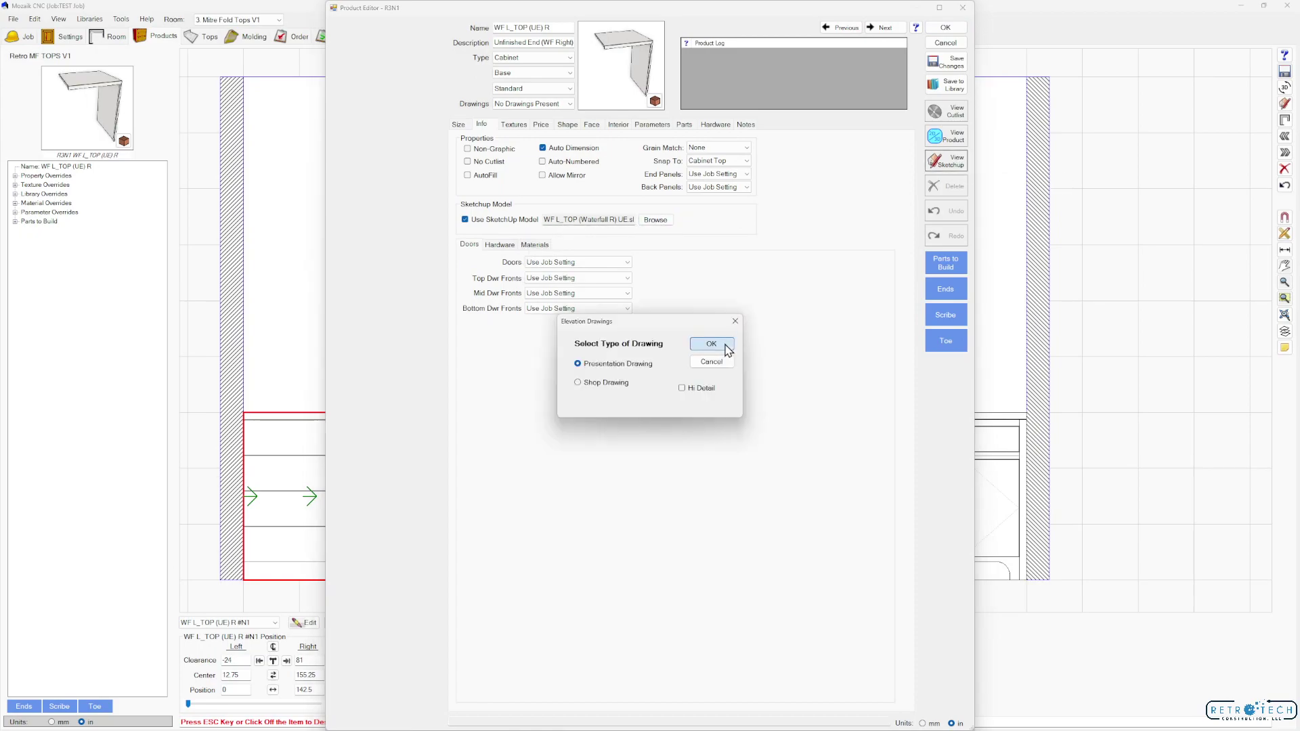
pyautogui.click(716, 345)
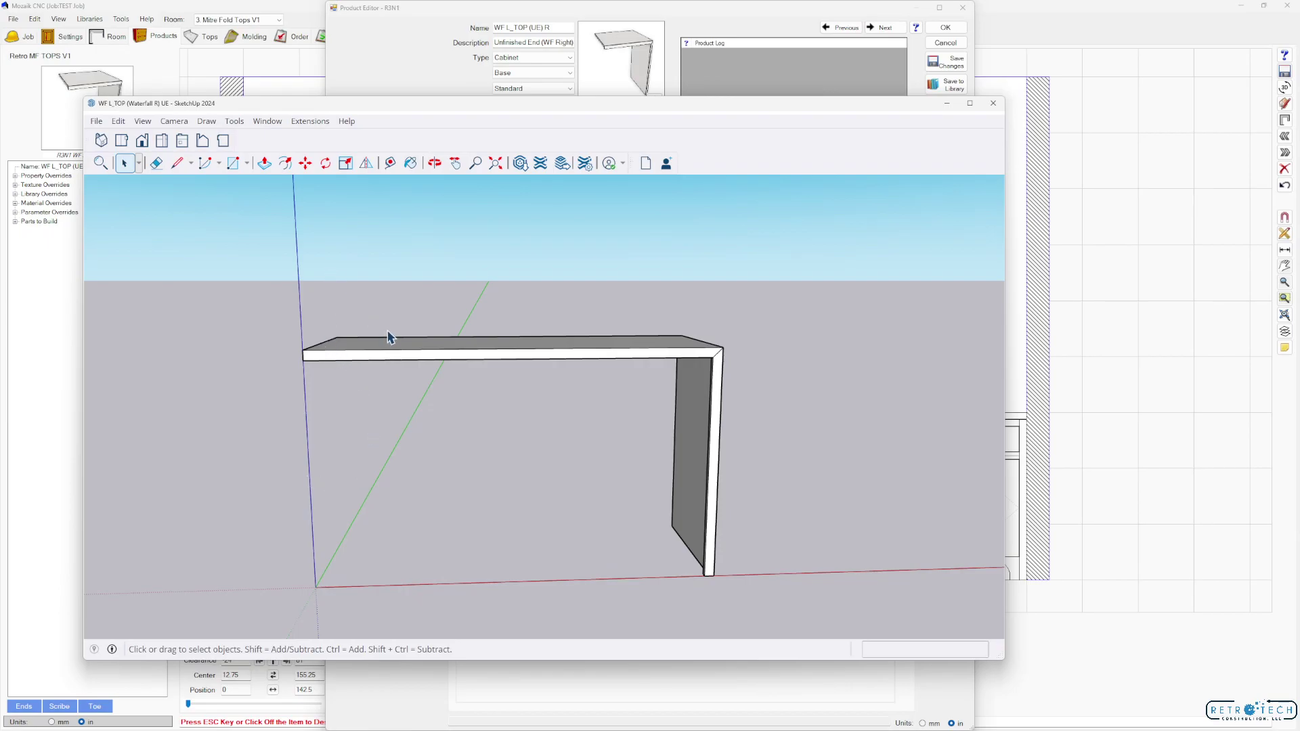
# Place a guide point 25.5 inches from the outer corner along the top panel's upper front edge.
pyautogui.press('t')
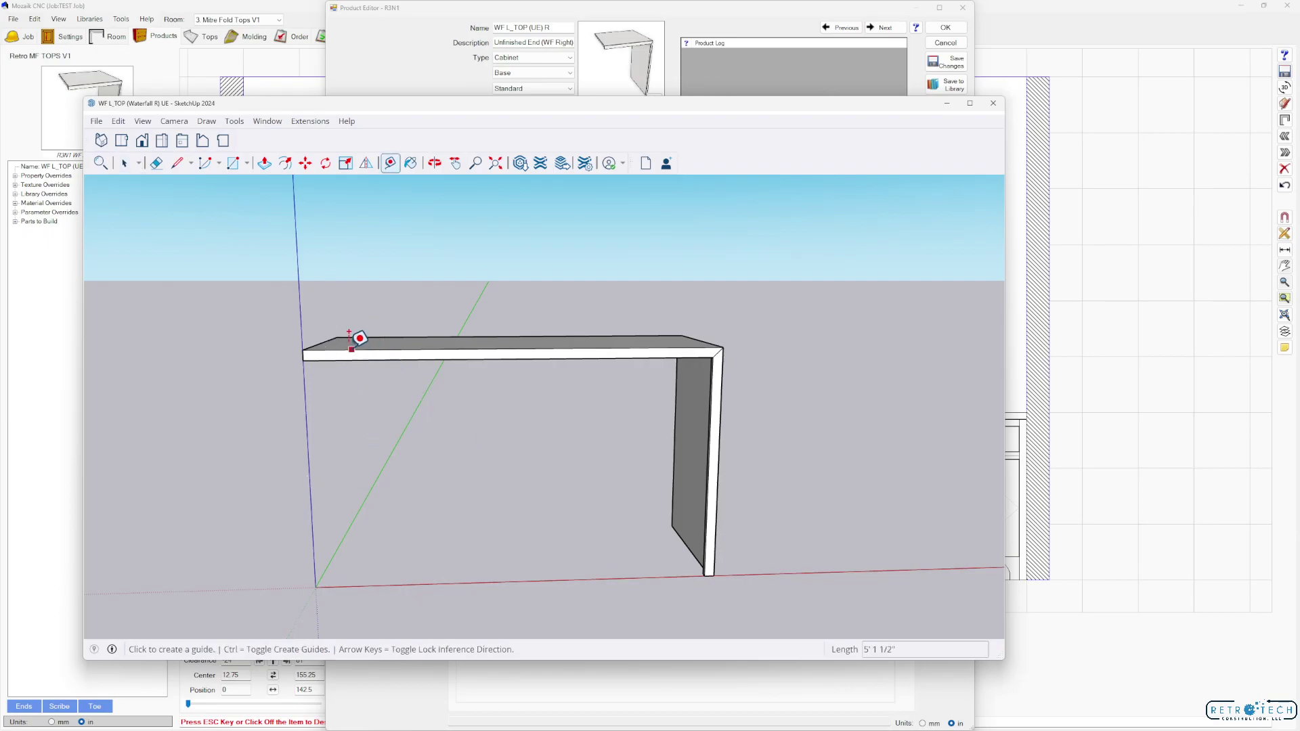
pyautogui.click(302, 350)
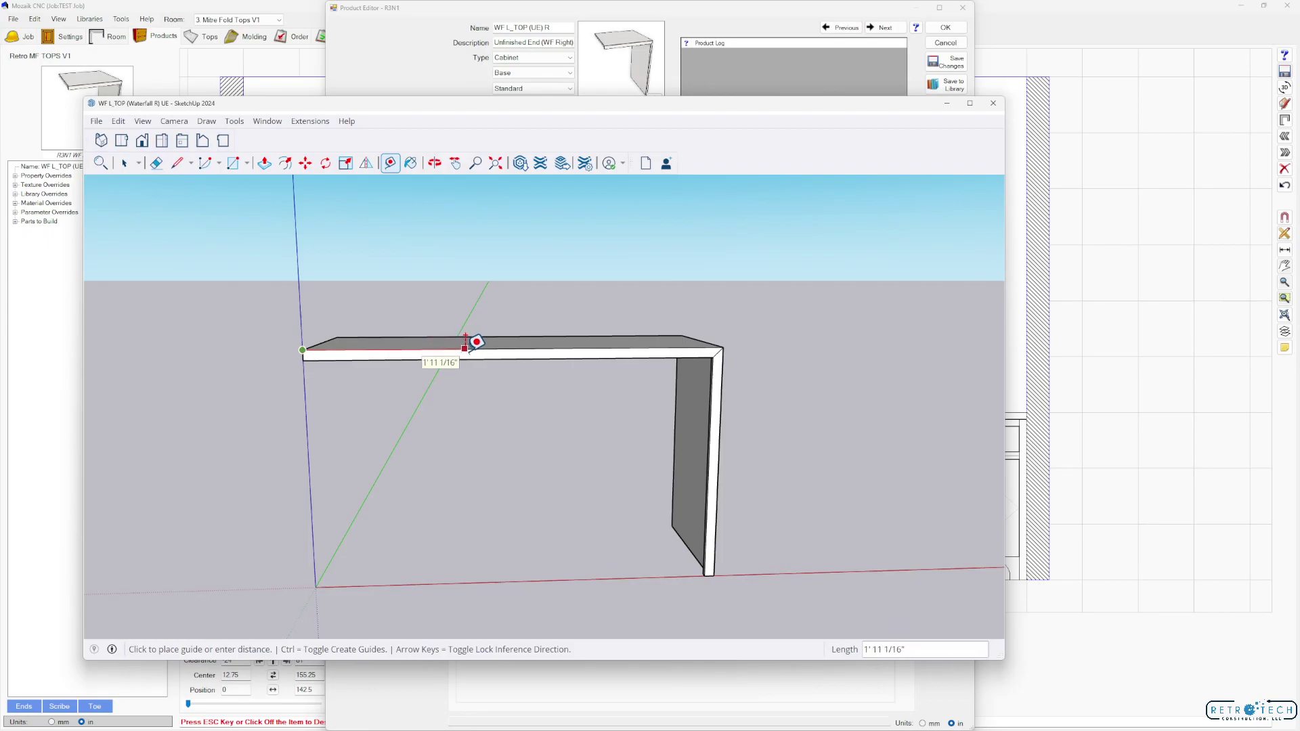
pyautogui.write('25.5')
pyautogui.press('Return')
pyautogui.scroll(3, 492, 335)
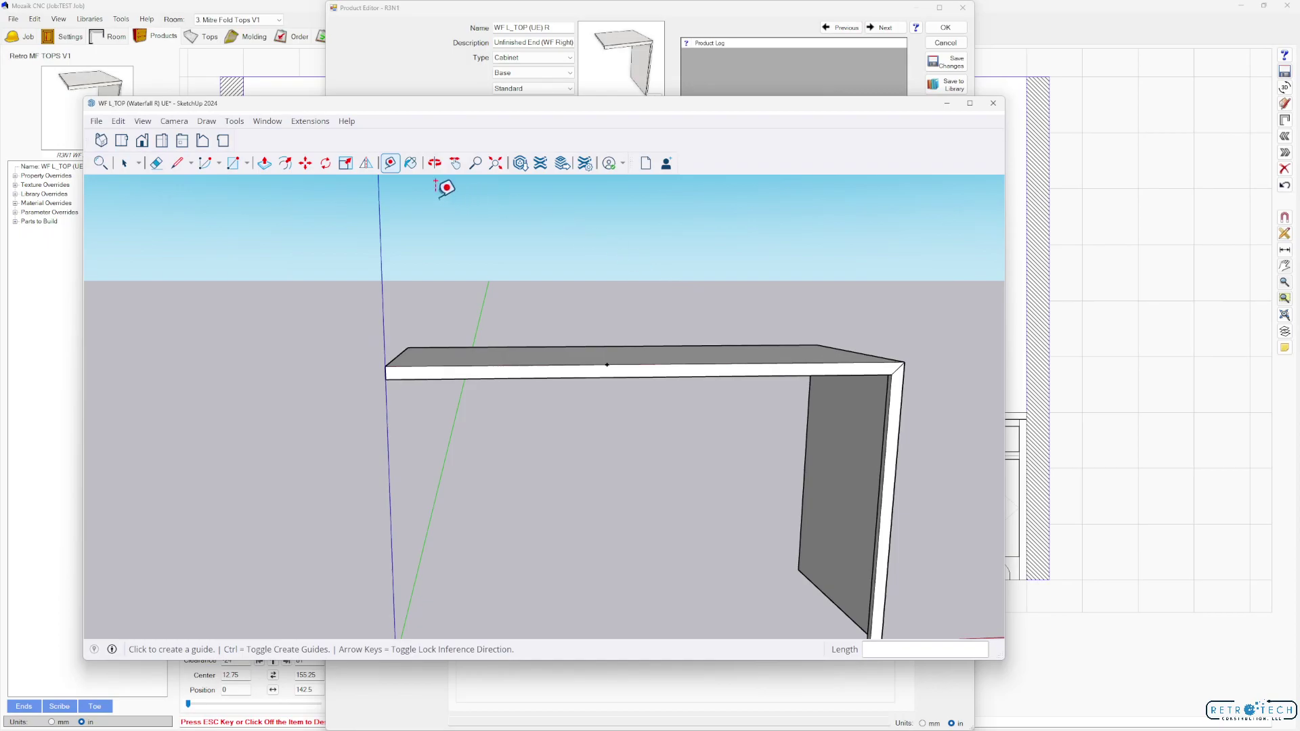
# Move the waterfall leg with its mitred end about 2' 11 11/16" inward along the red axis, close to the guide point.
pyautogui.click(124, 163)
pyautogui.scroll(-1, 778, 449)
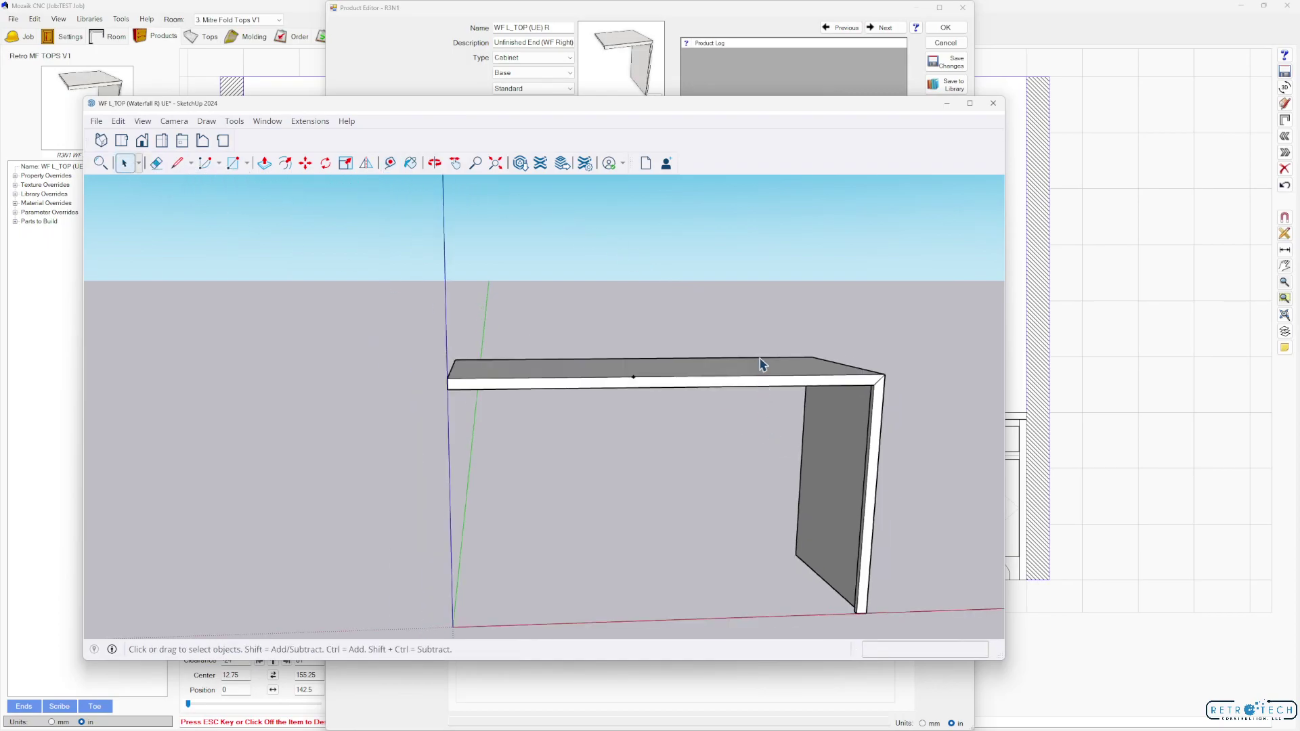
pyautogui.moveTo(763, 317); pyautogui.dragTo(918, 636)
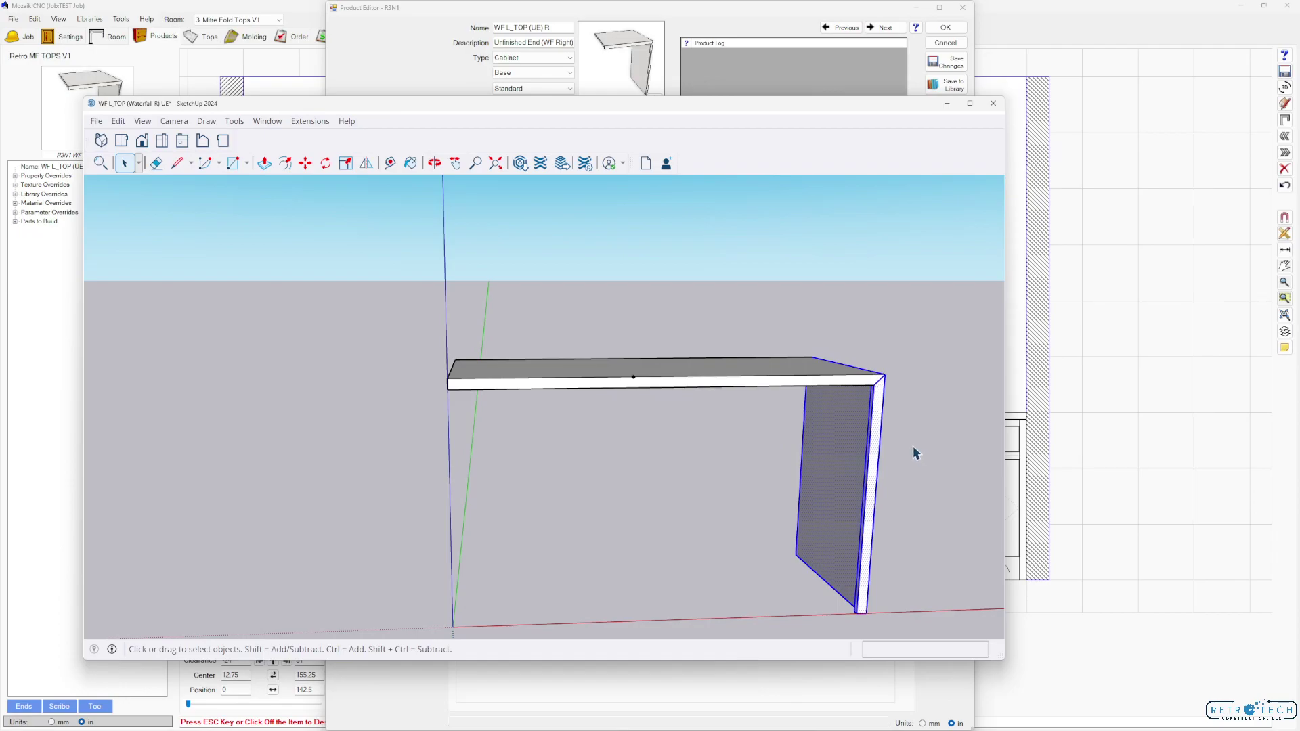
pyautogui.press('m')
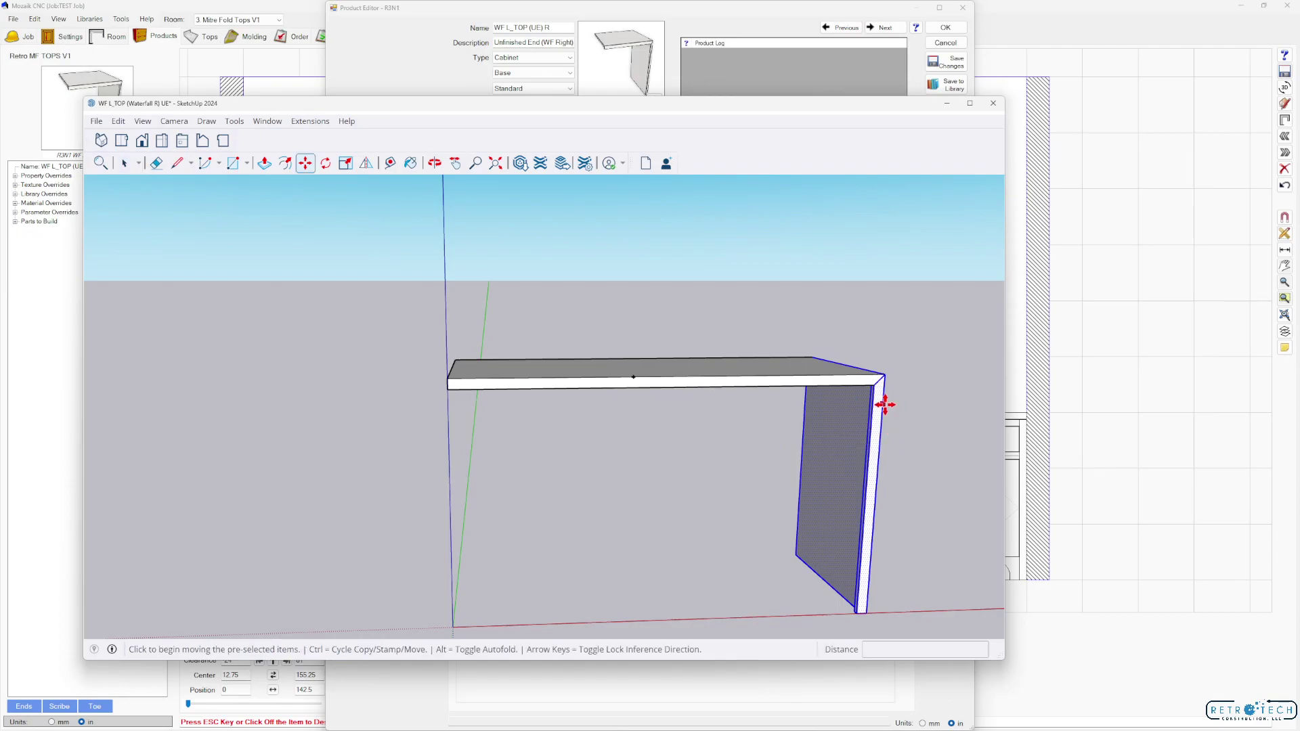
pyautogui.click(885, 405)
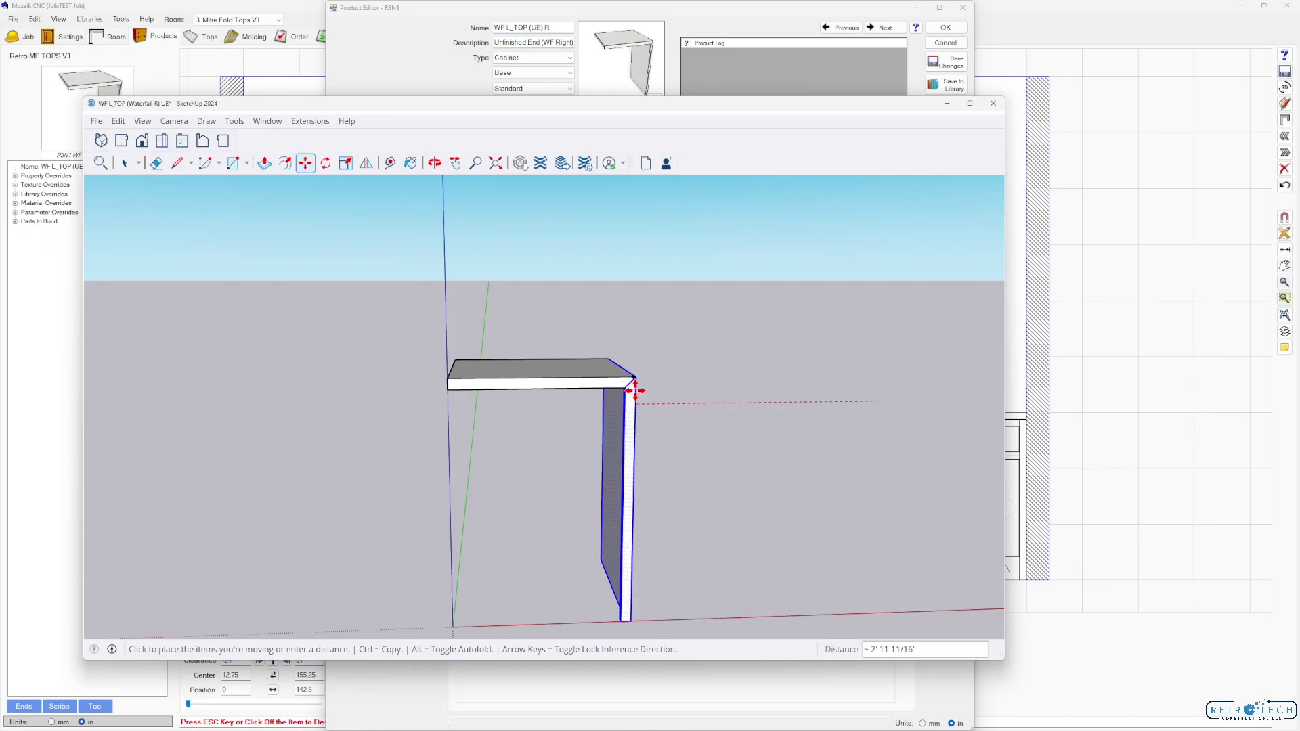
pyautogui.click(635, 391)
# Fine-position the waterfall leg so its outer mitre corner lands exactly on the guide point.
pyautogui.scroll(5, 633, 391)
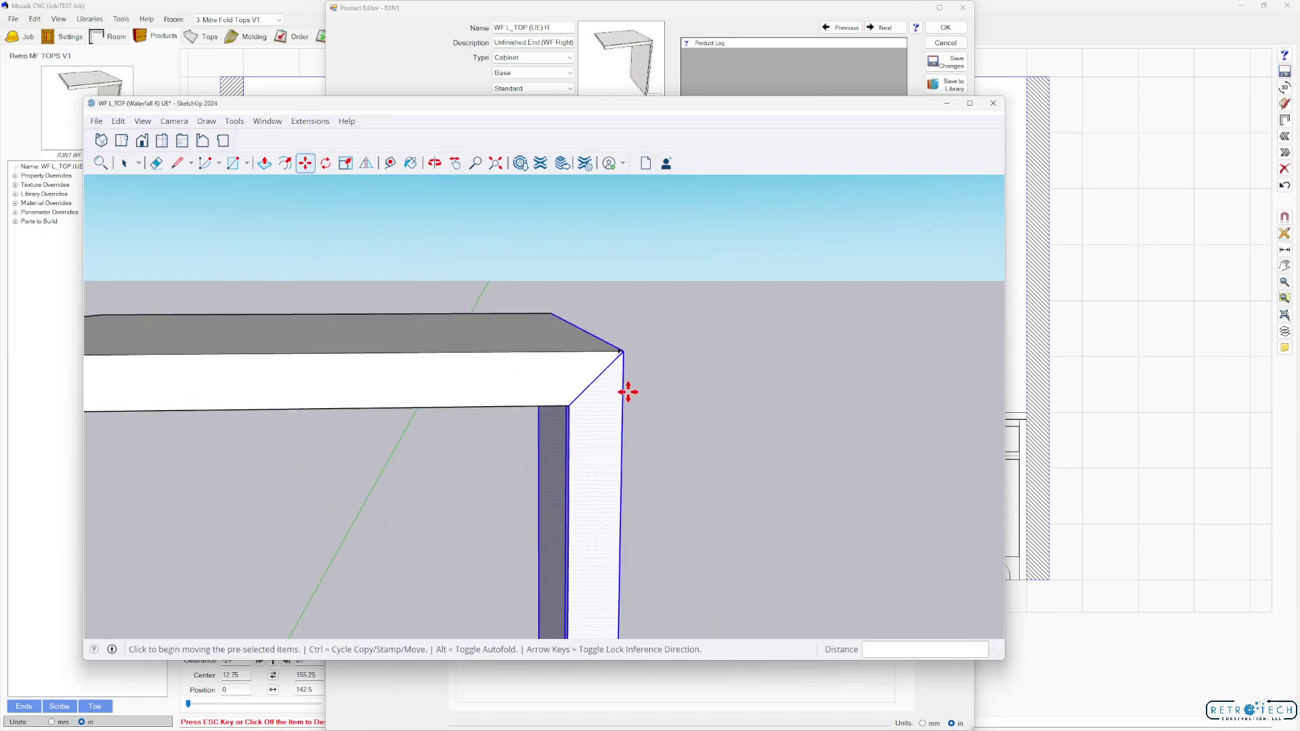
pyautogui.scroll(3, 626, 379)
pyautogui.click(622, 338)
pyautogui.click(613, 338)
pyautogui.scroll(-3, 640, 366)
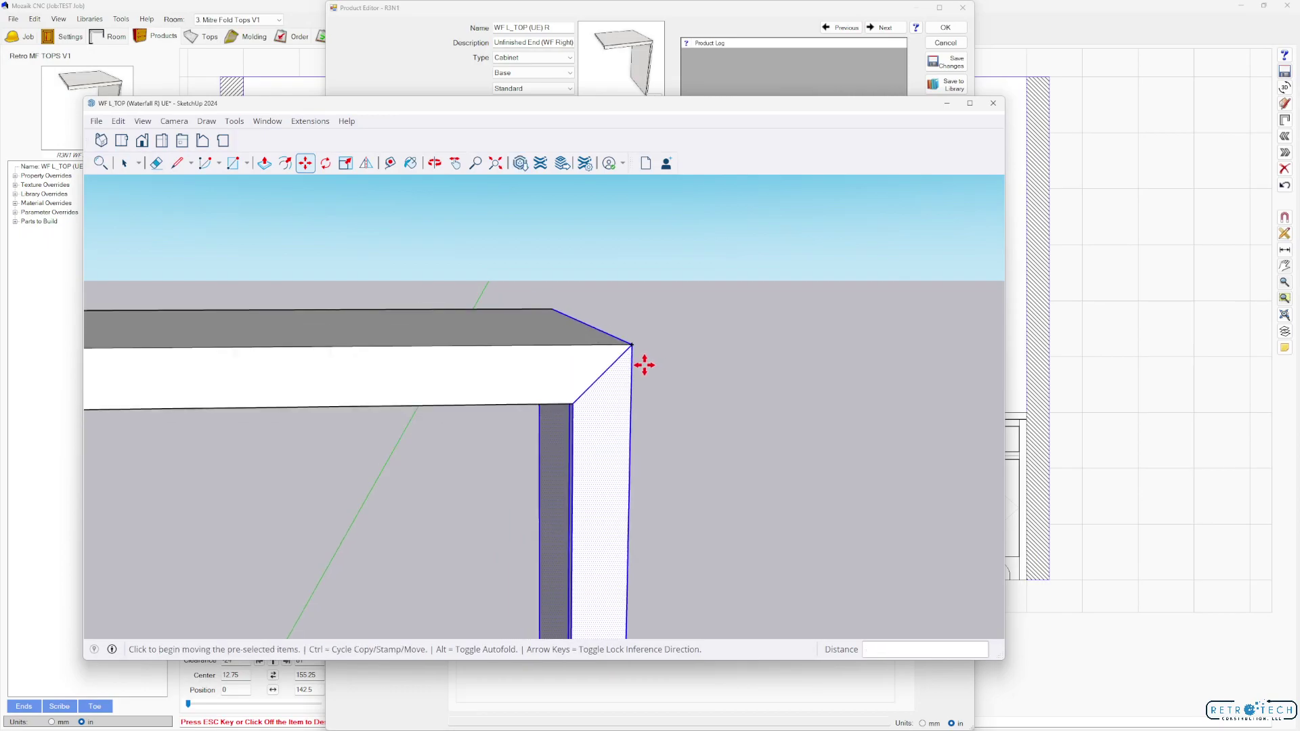
pyautogui.scroll(-5, 684, 386)
pyautogui.press('space')
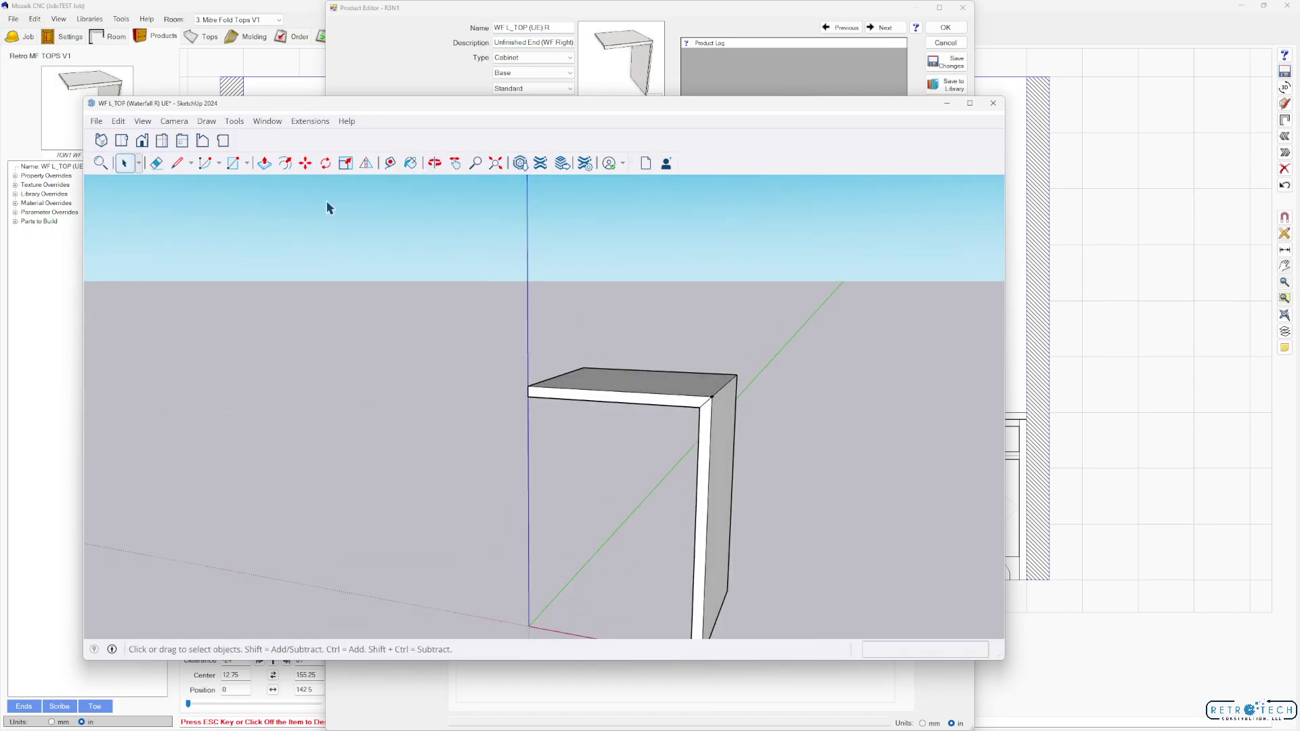
# Delete all guides from the shortened waterfall top model and check it from below.
pyautogui.click(119, 122)
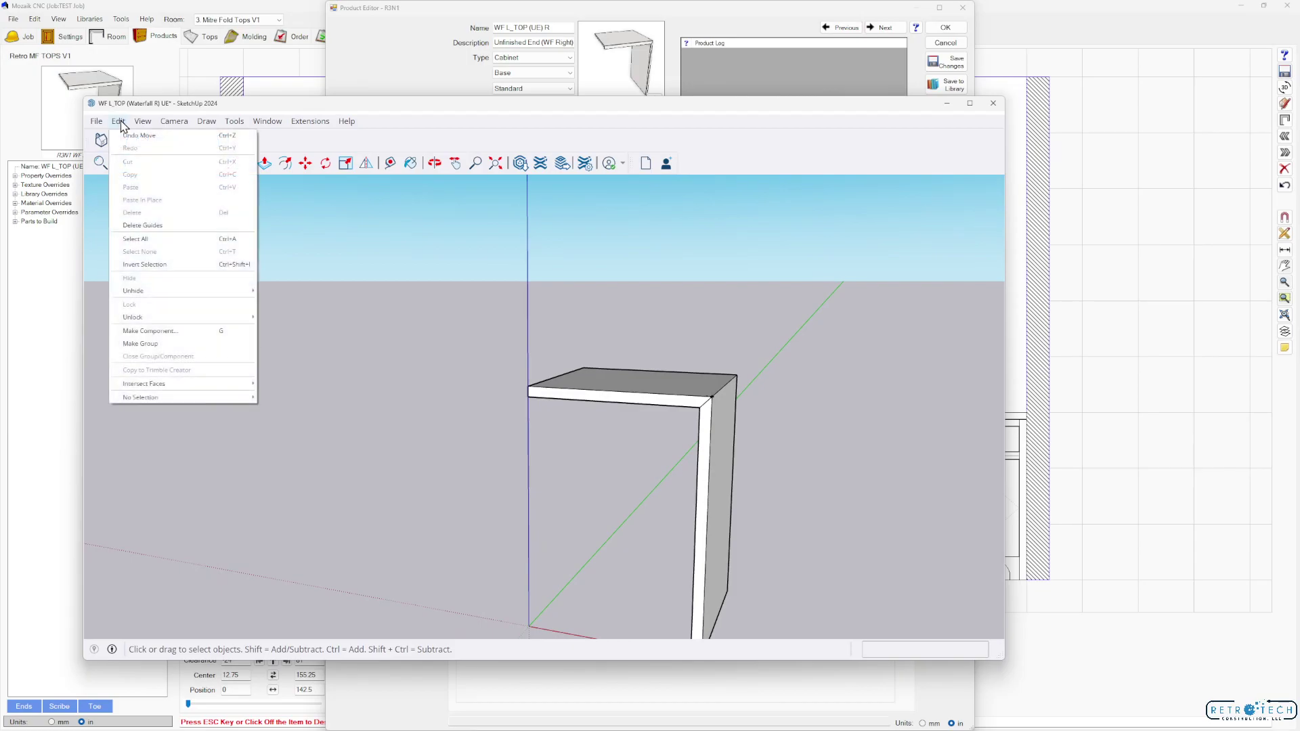
pyautogui.click(162, 225)
pyautogui.moveTo(851, 428)
pyautogui.mouseDown(button='middle')
pyautogui.moveTo(801, 377)
pyautogui.moveTo(801, 357)
pyautogui.moveTo(901, 305)
pyautogui.mouseUp(button='middle')
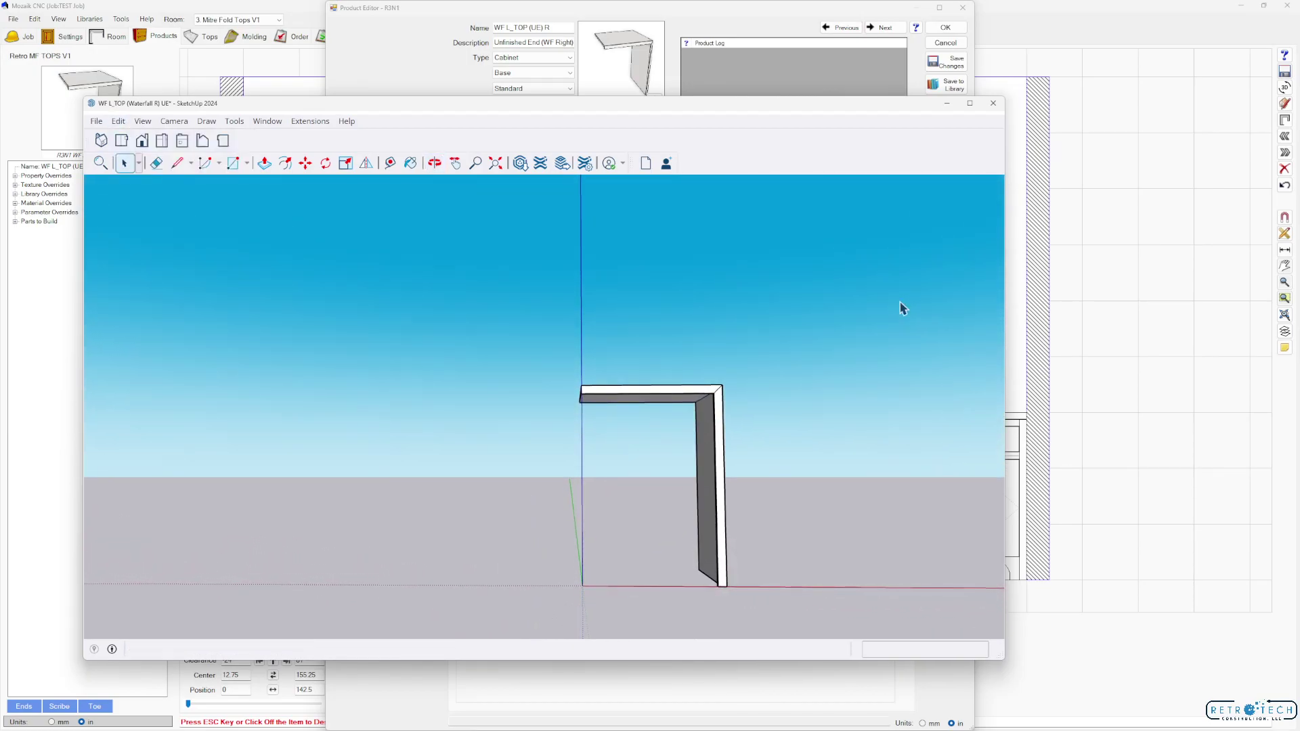
# Save the model as a new file named WF L_TOP (Waterfall R) UE 25.5 and close SketchUp.
pyautogui.click(97, 122)
pyautogui.click(129, 185)
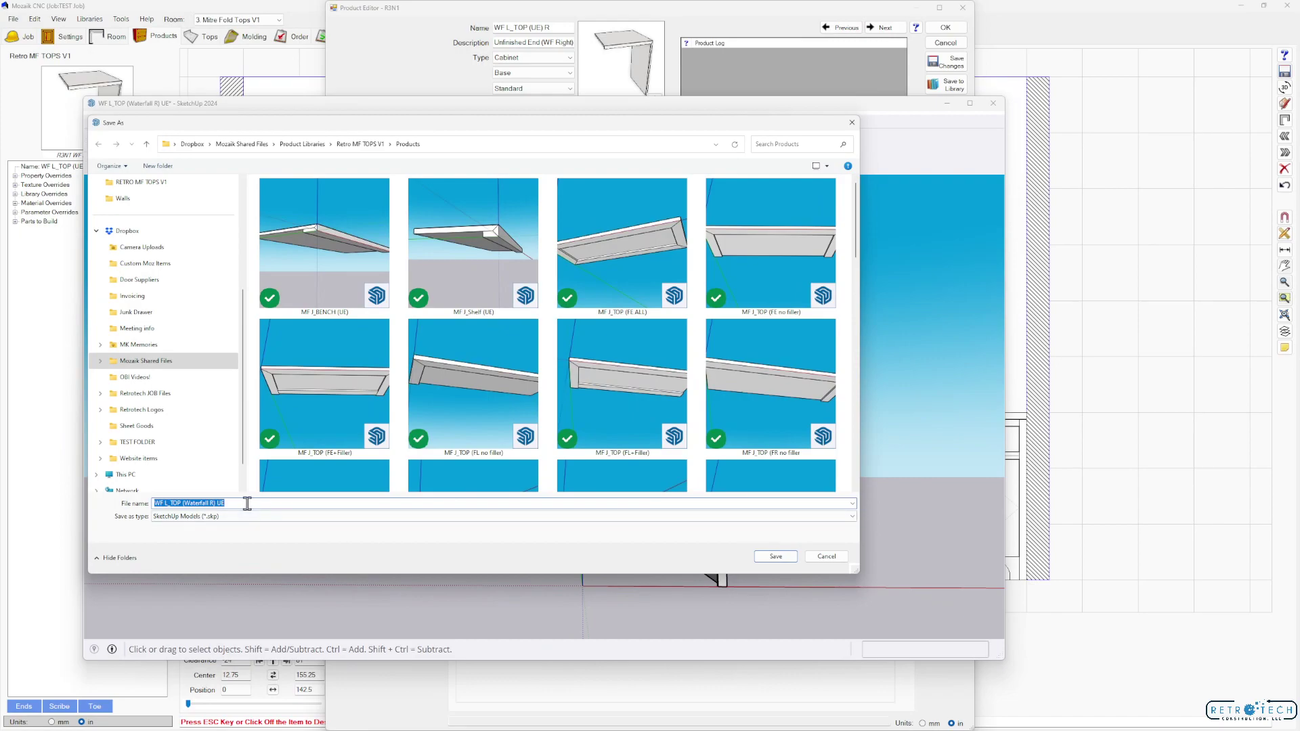
pyautogui.click(242, 503)
pyautogui.write('25.5')
pyautogui.click(776, 557)
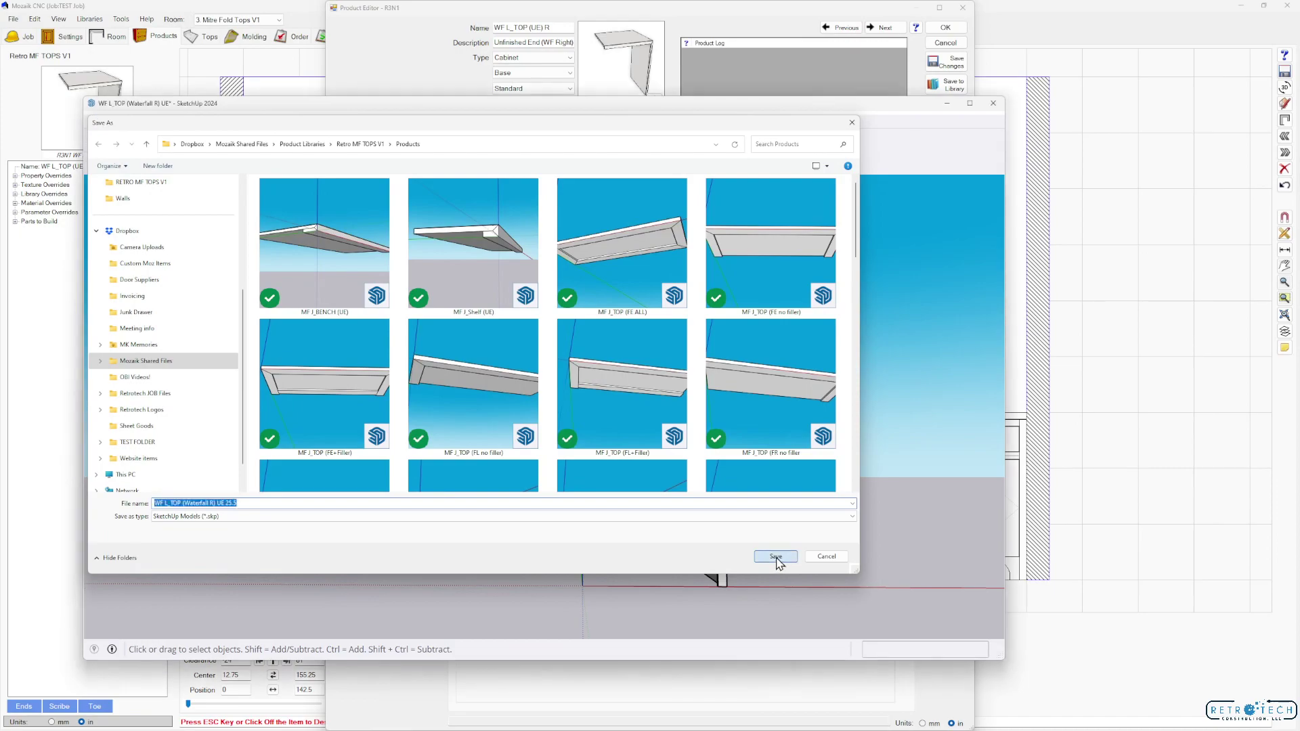
pyautogui.click(993, 103)
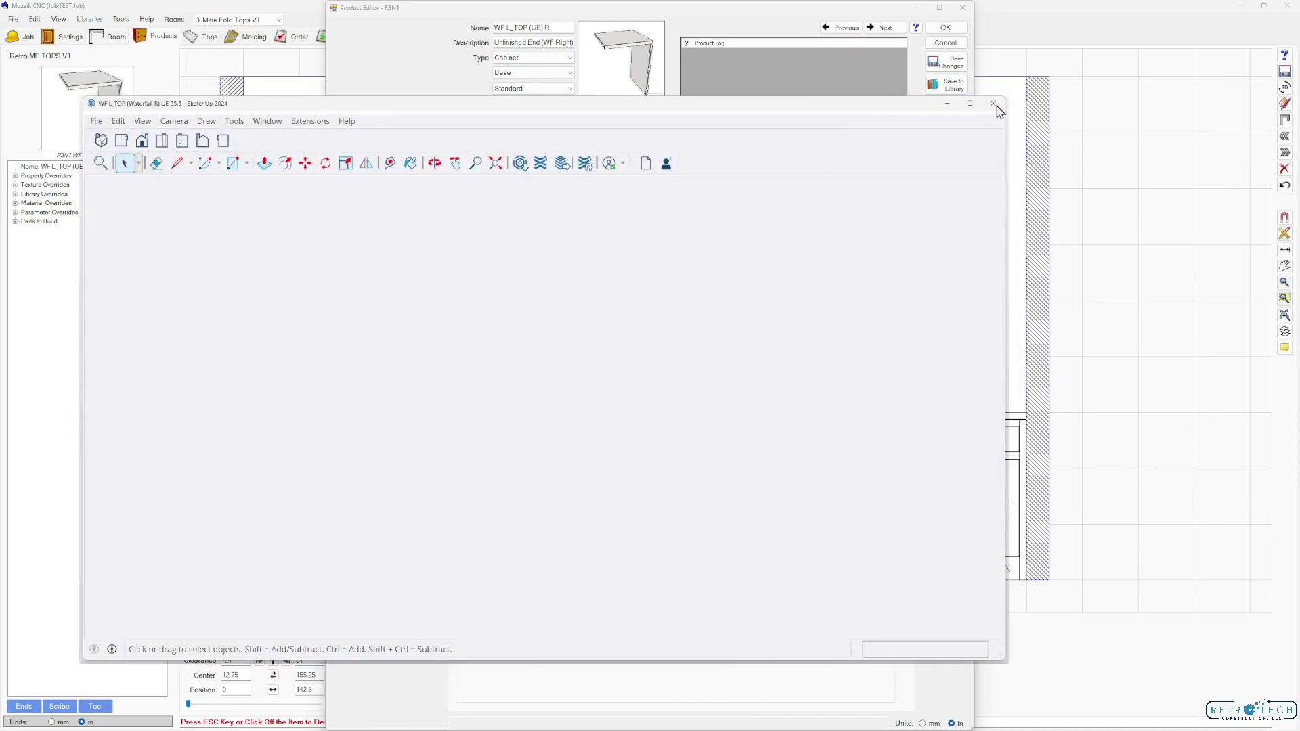
# Assign the WF L_TOP (Waterfall R) UE 25.5 SketchUp file to the product and preview it in 3D.
pyautogui.click(660, 222)
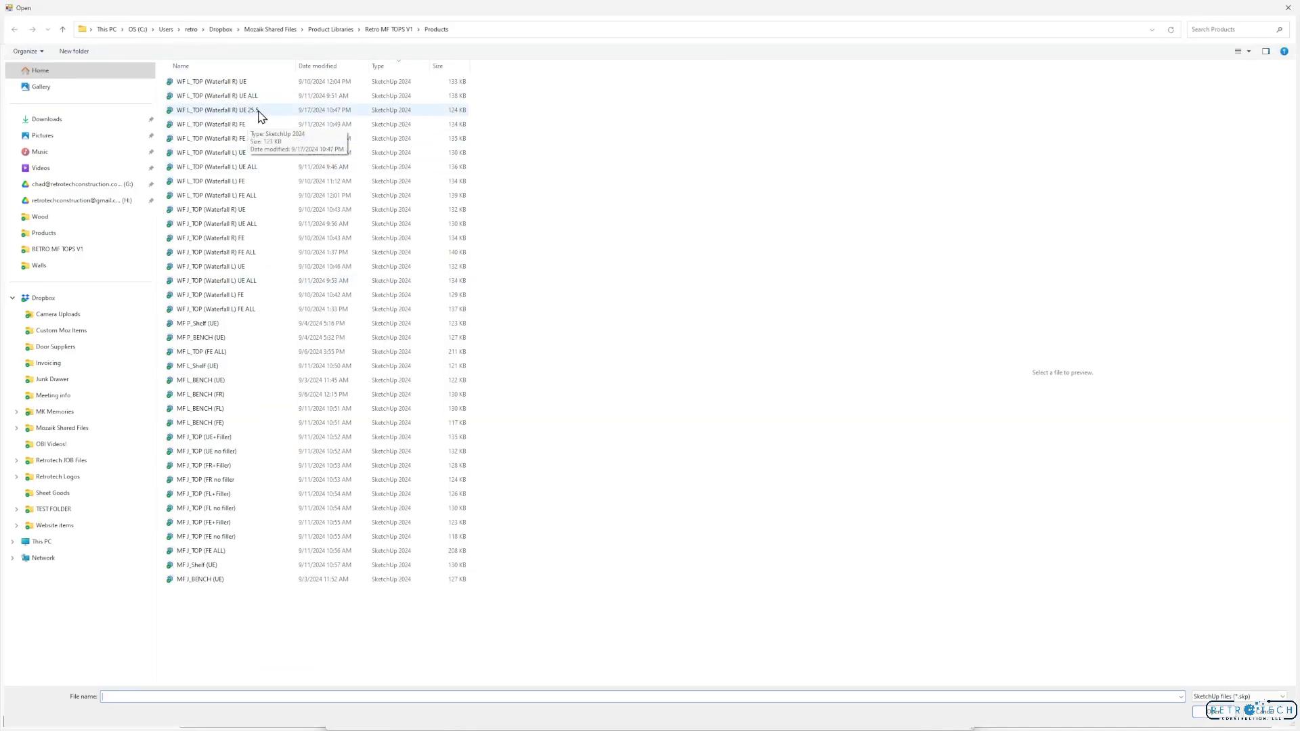
pyautogui.doubleClick(261, 112)
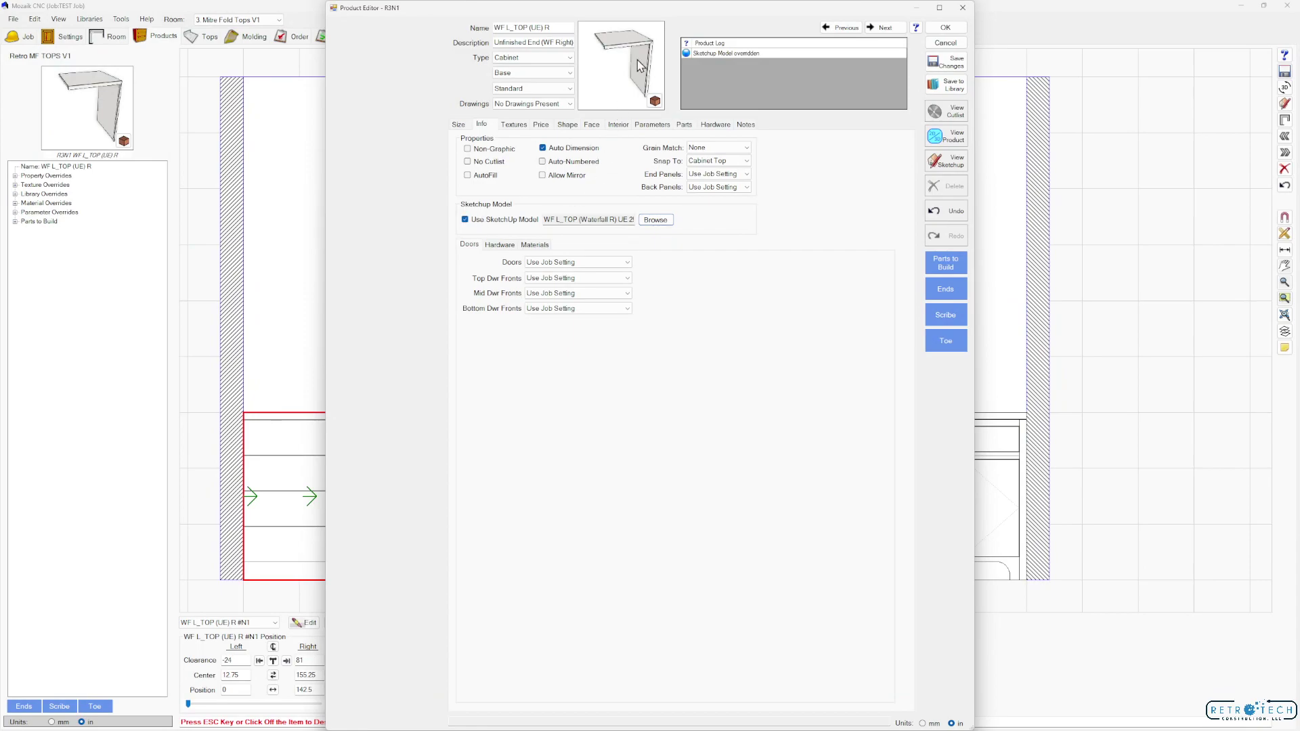
pyautogui.click(947, 136)
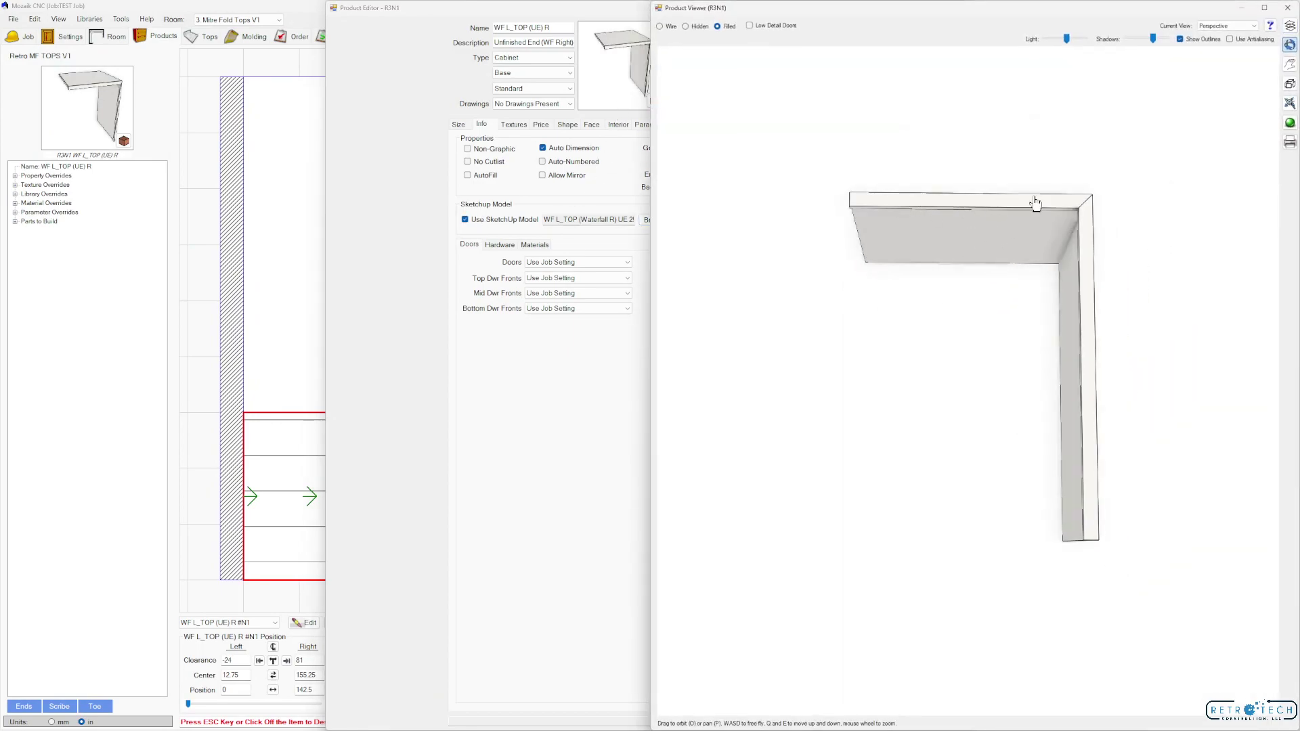
pyautogui.press('Escape')
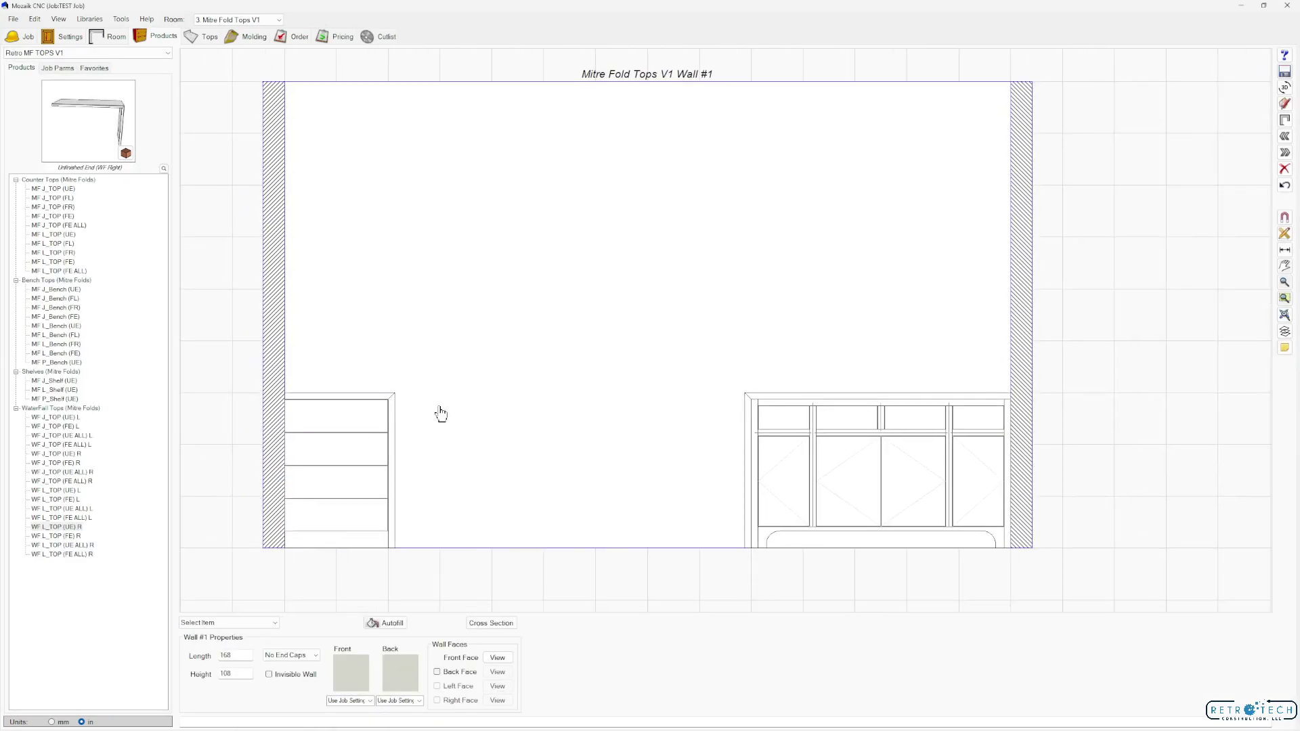
# Move the WF L_TOP (UE) R top off the four-drawer cabinet to a position about 32.75 inches along the wall.
pyautogui.scroll(-1, 442, 413)
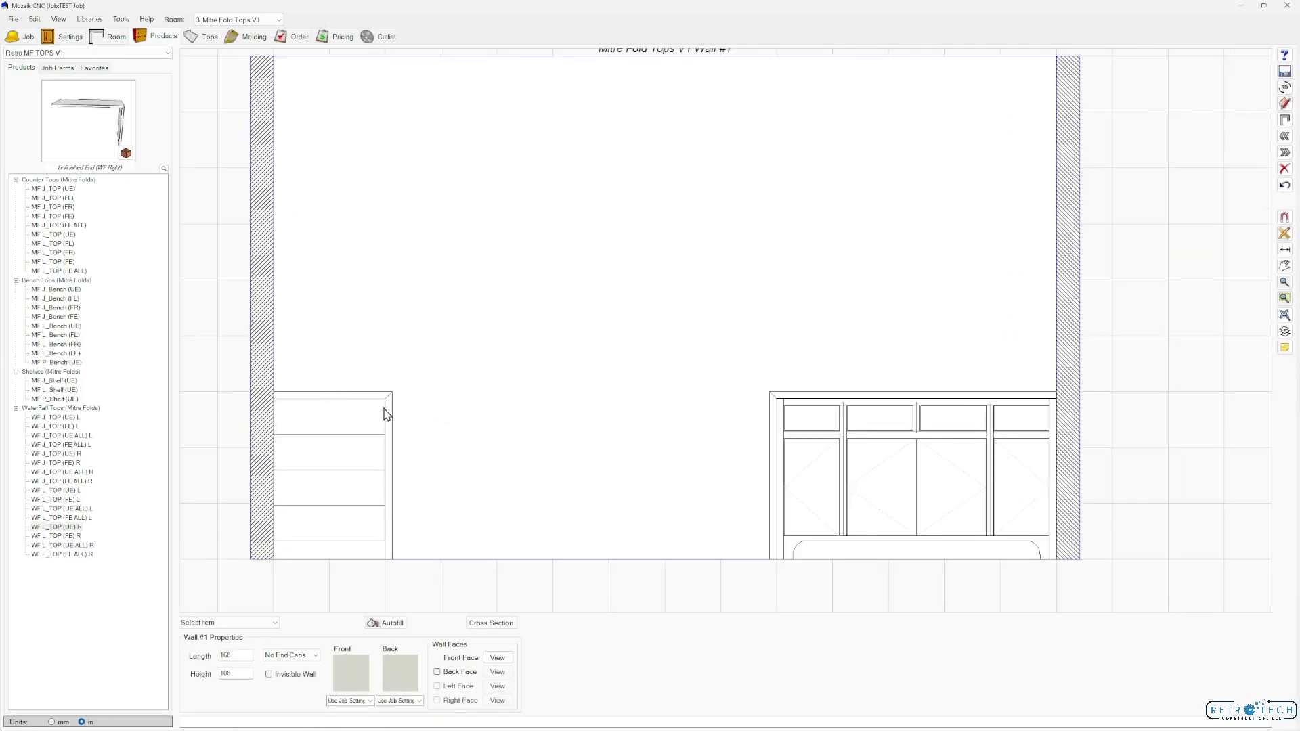
pyautogui.scroll(-1, 414, 457)
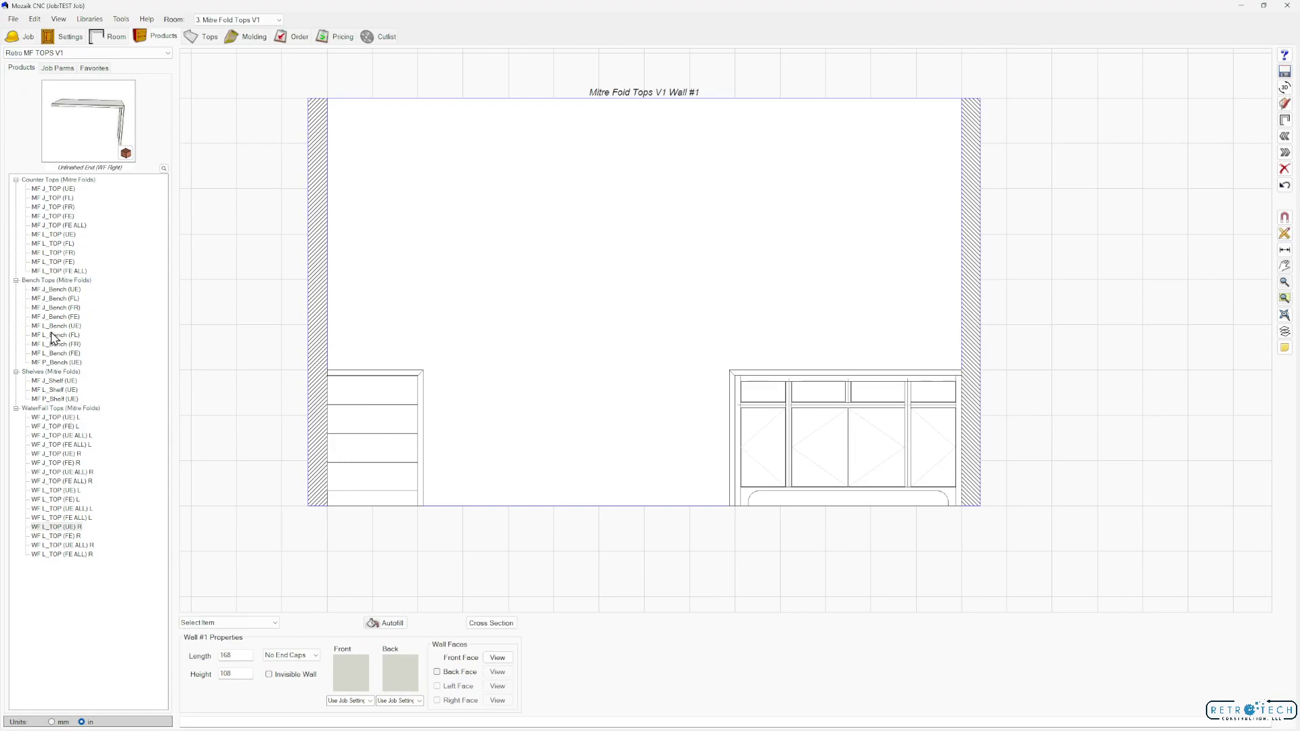
pyautogui.click(421, 380)
pyautogui.moveTo(368, 436); pyautogui.dragTo(504, 433)
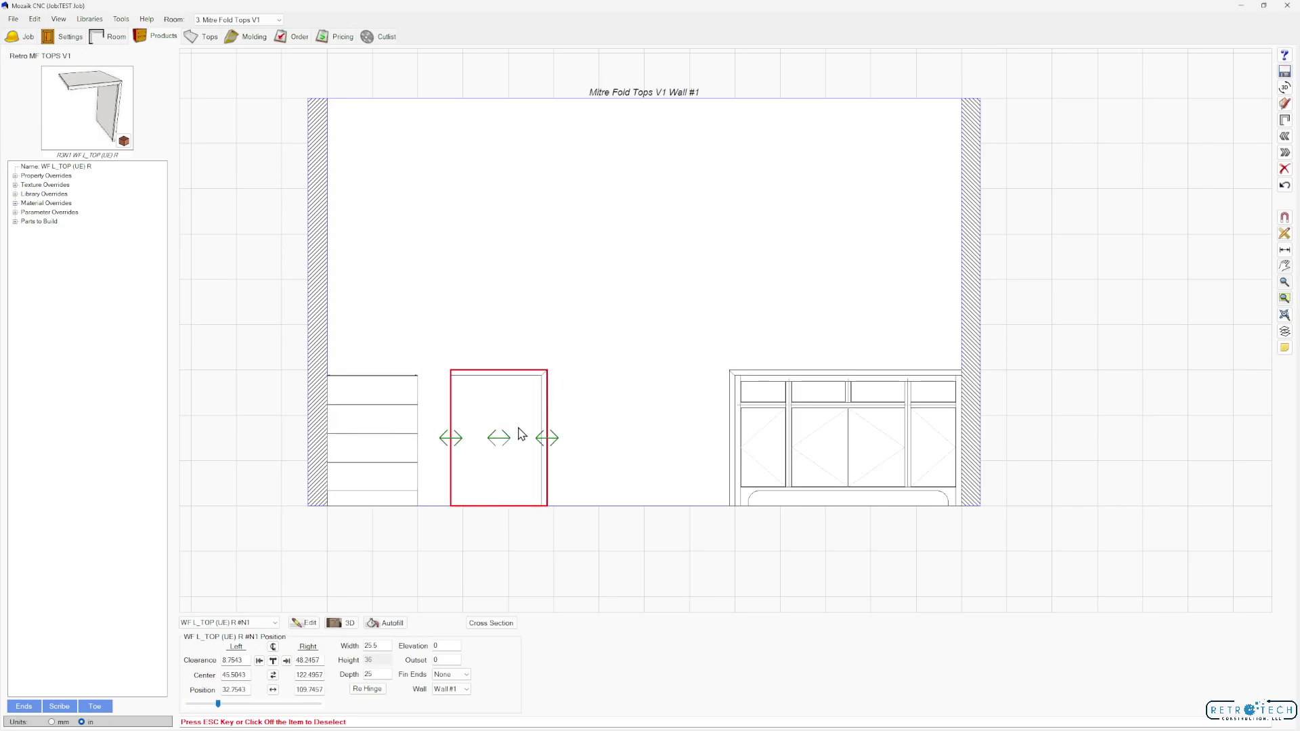
# Set the WF L_TOP (UE) R top's product height to 18 inches.
pyautogui.doubleClick(541, 414)
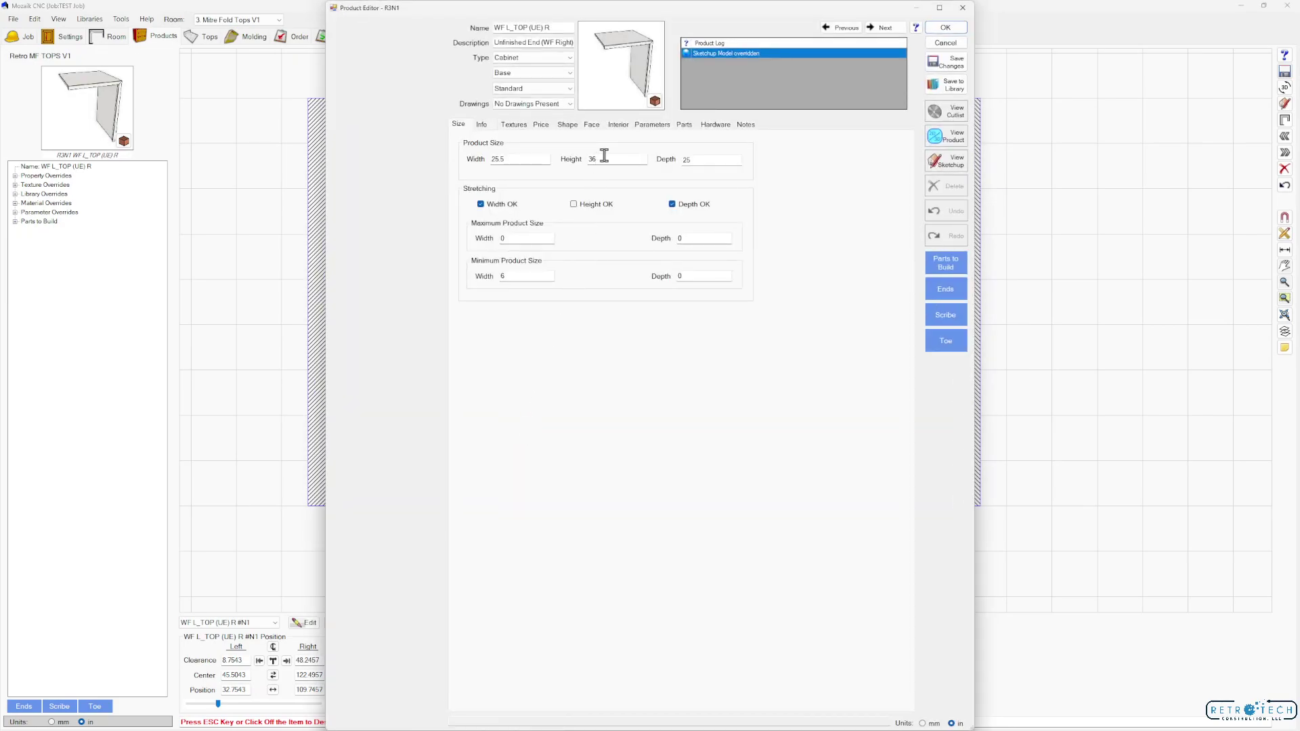
pyautogui.doubleClick(604, 156)
pyautogui.write('18')
pyautogui.click(635, 76)
# Open the product's SketchUp model as a presentation drawing and place a guide point 18 inches above the origin on the vertical axis.
pyautogui.click(946, 163)
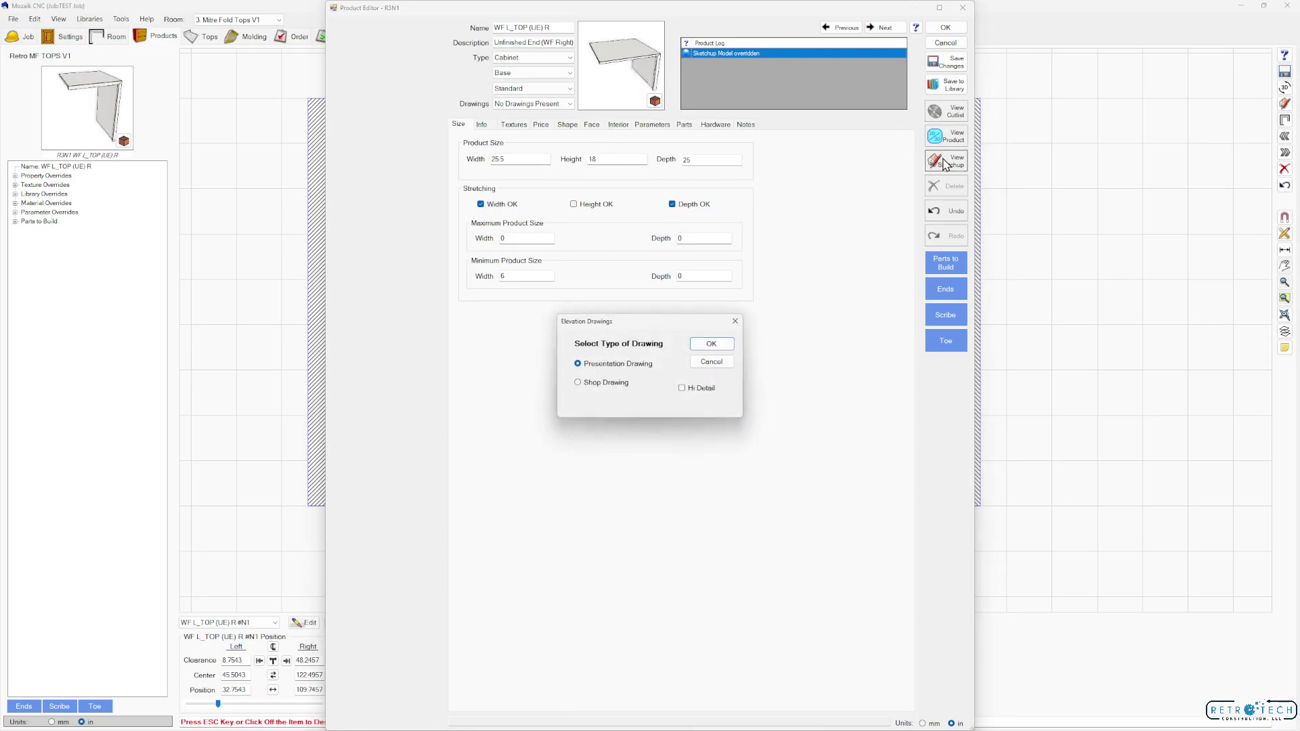
pyautogui.click(729, 350)
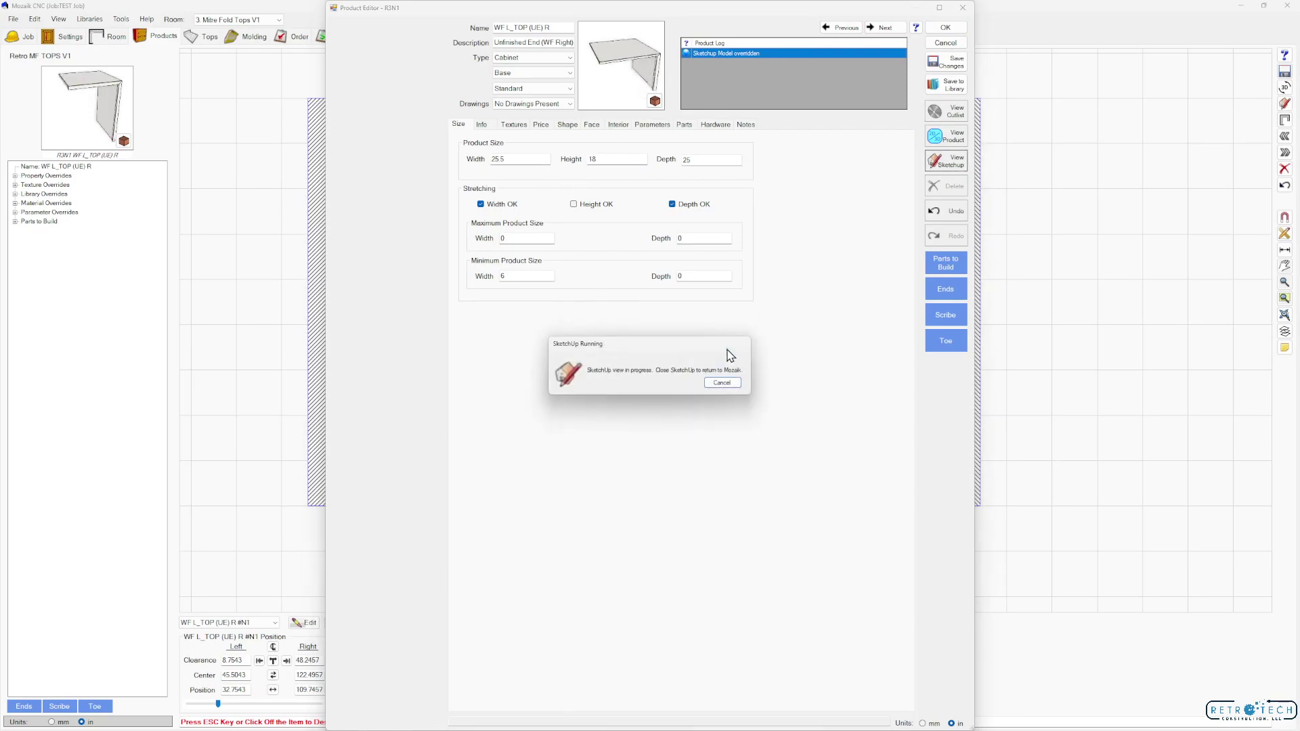
pyautogui.click(691, 388)
pyautogui.press('t')
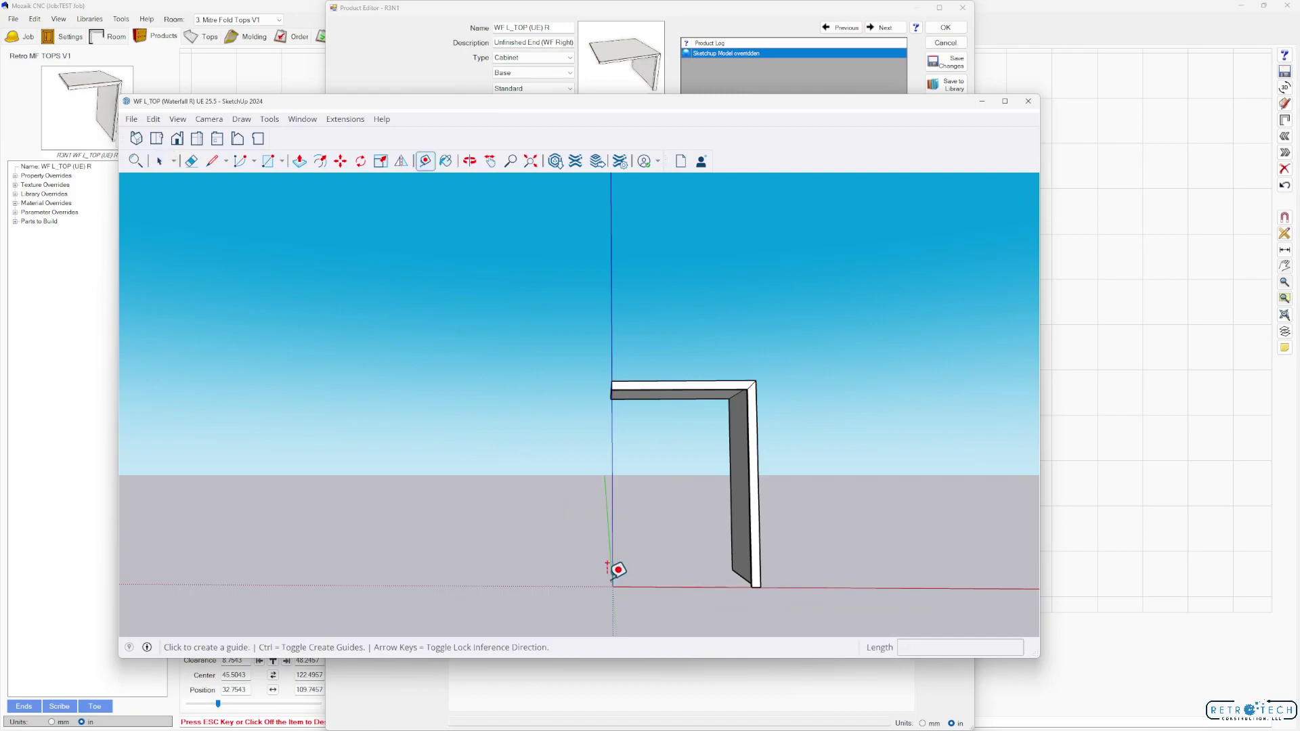
pyautogui.click(613, 586)
pyautogui.write('18')
pyautogui.press('Return')
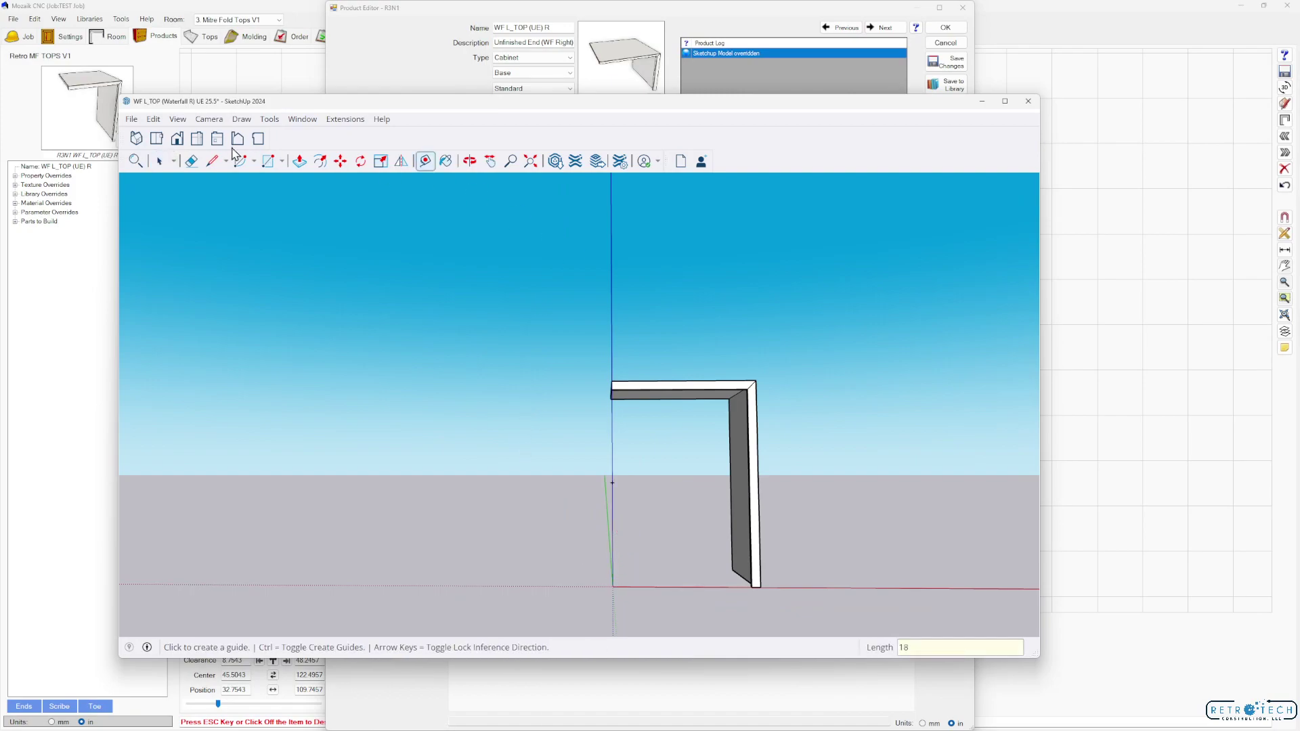
# Select the upper portion of the waterfall top and move it straight down to the 18-inch guide point.
pyautogui.click(160, 161)
pyautogui.moveTo(535, 339); pyautogui.dragTo(796, 437)
pyautogui.press('m')
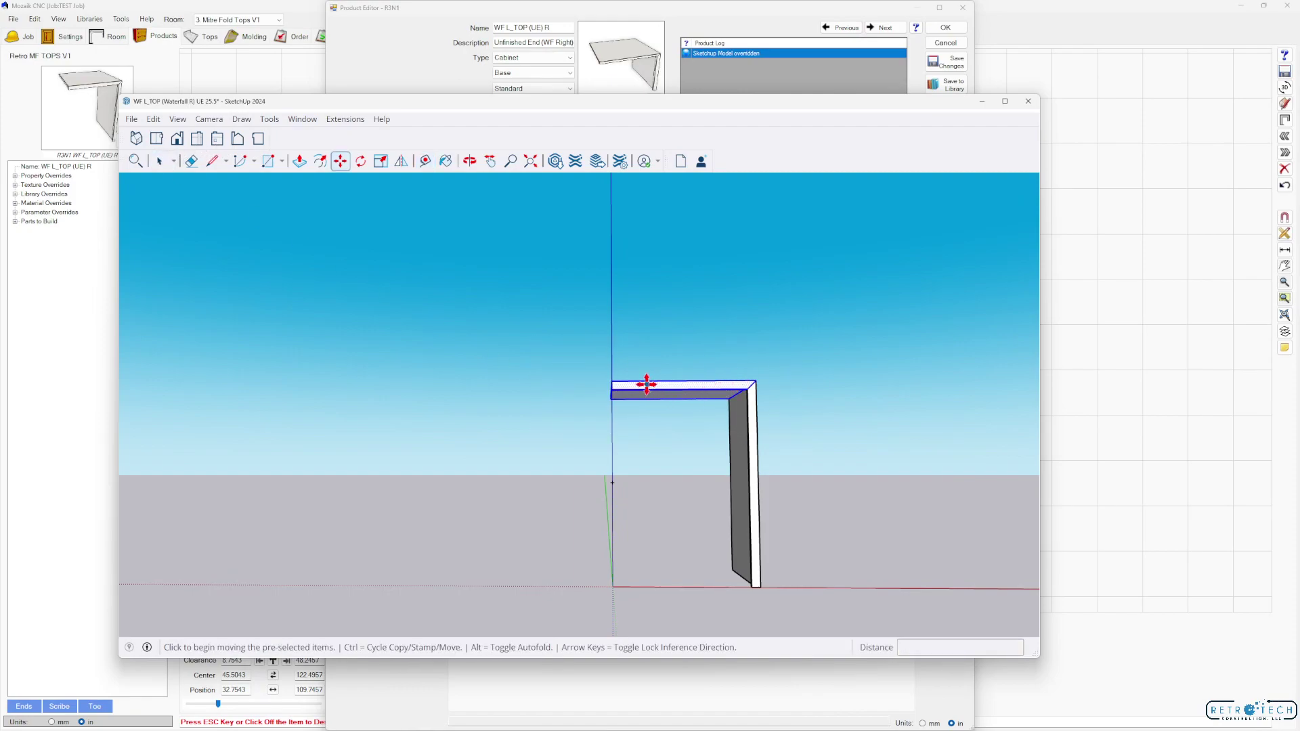
pyautogui.click(625, 382)
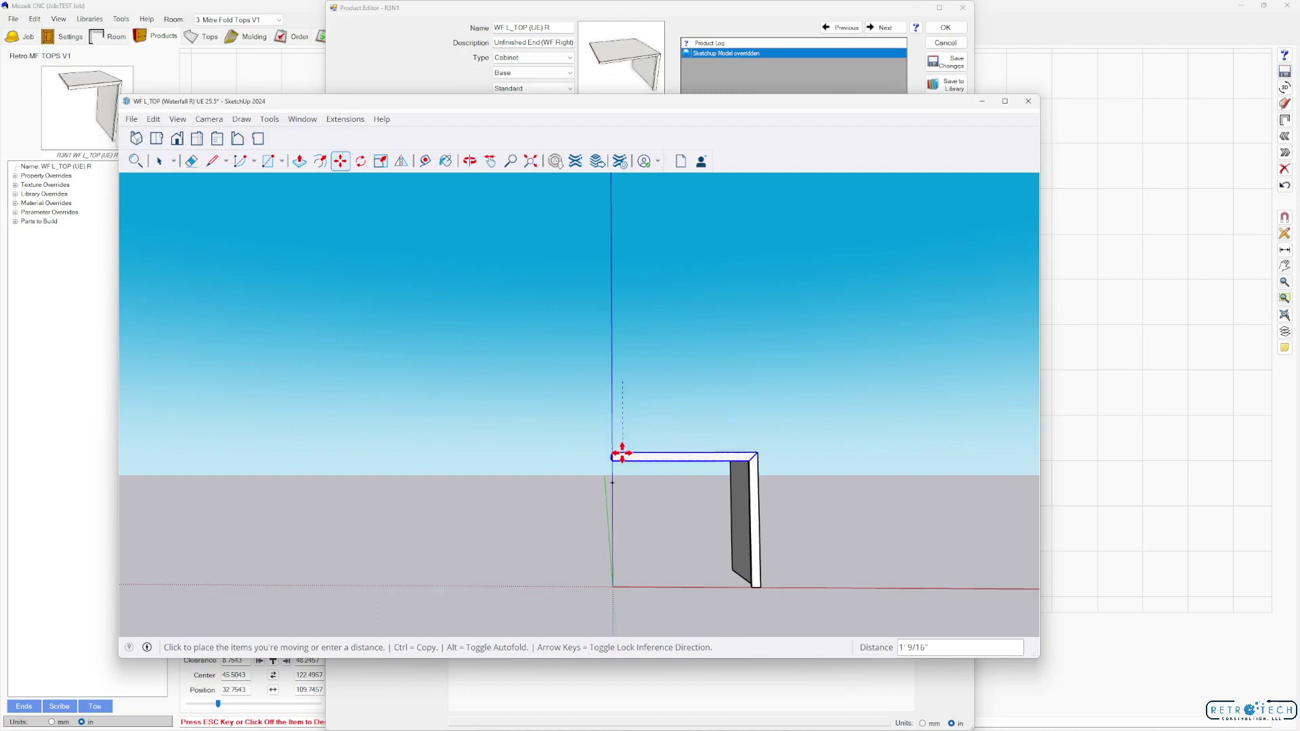
pyautogui.click(622, 478)
pyautogui.scroll(3, 616, 482)
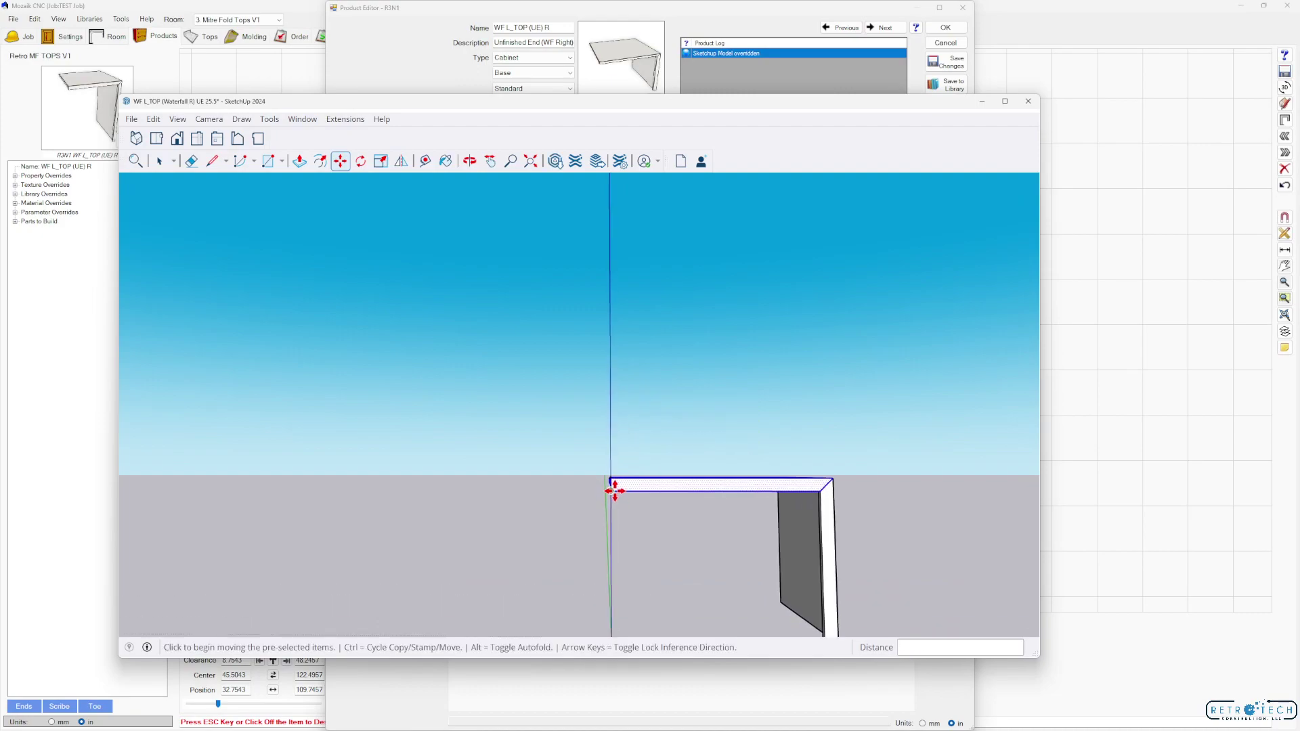
# Save the shortened model as a new SketchUp file named WF L_Bench (Waterfall R) UE 25.5 and close SketchUp.
pyautogui.click(132, 119)
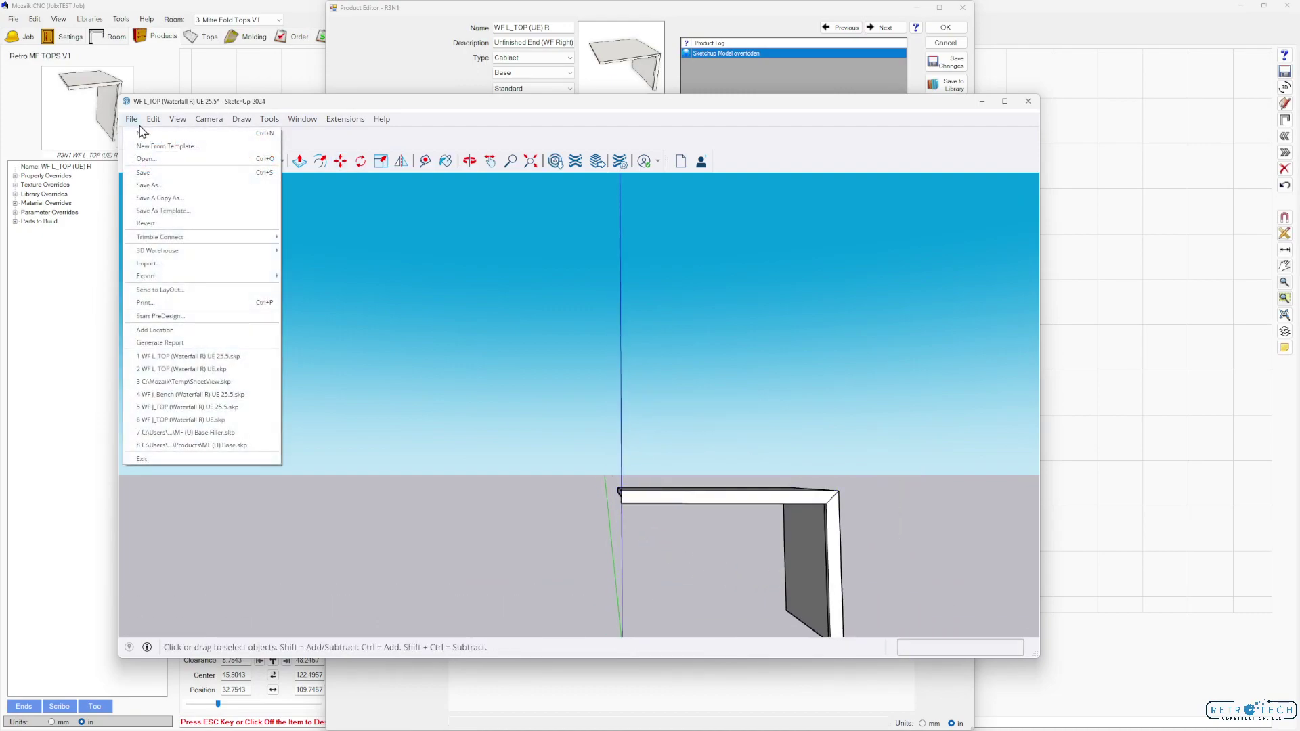
pyautogui.click(169, 183)
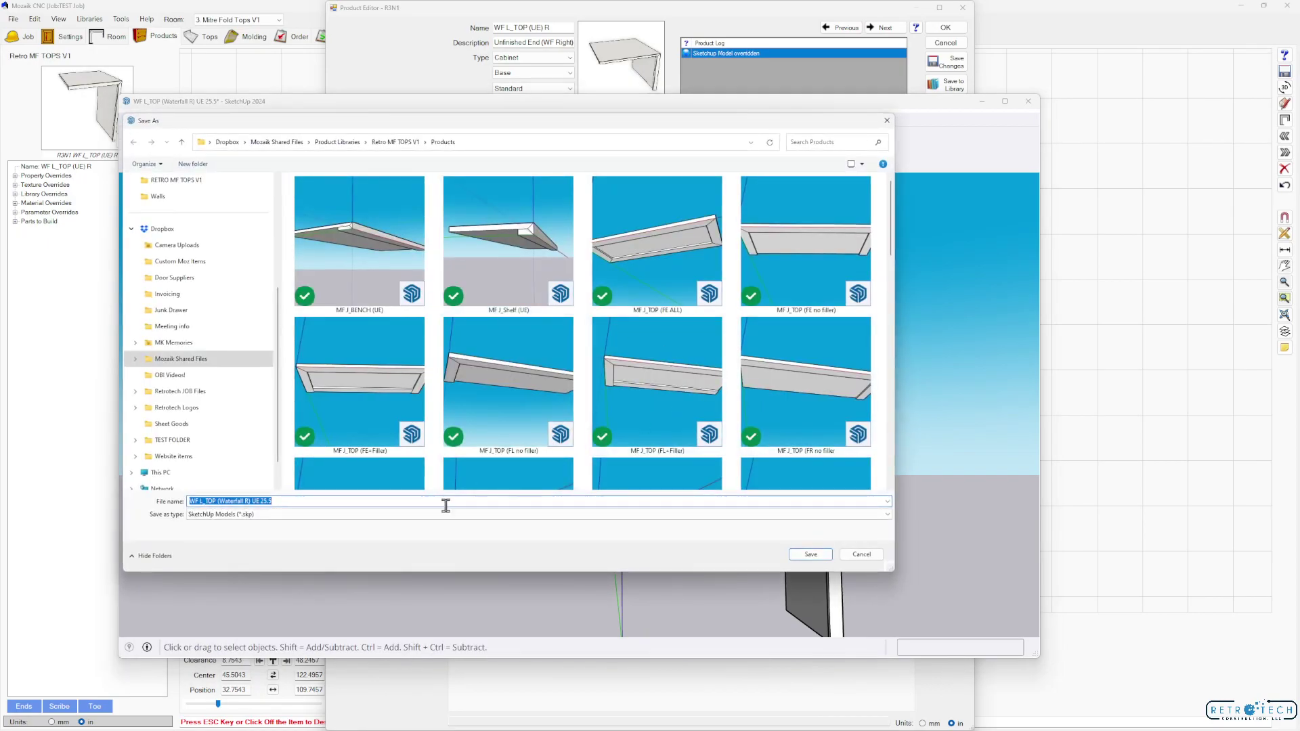
pyautogui.click(216, 501)
pyautogui.press('BackSpace')
pyautogui.press('BackSpace')
pyautogui.press('BackSpace')
pyautogui.press('Return')
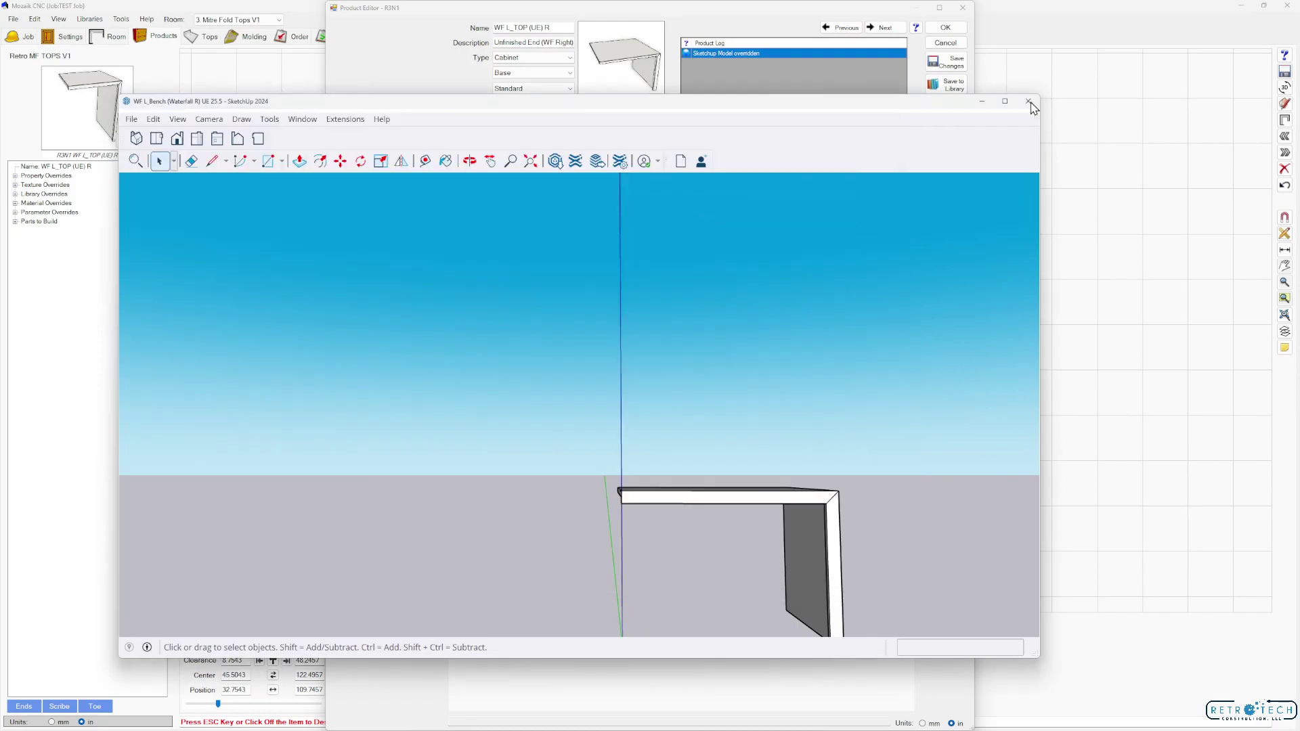
pyautogui.click(1028, 101)
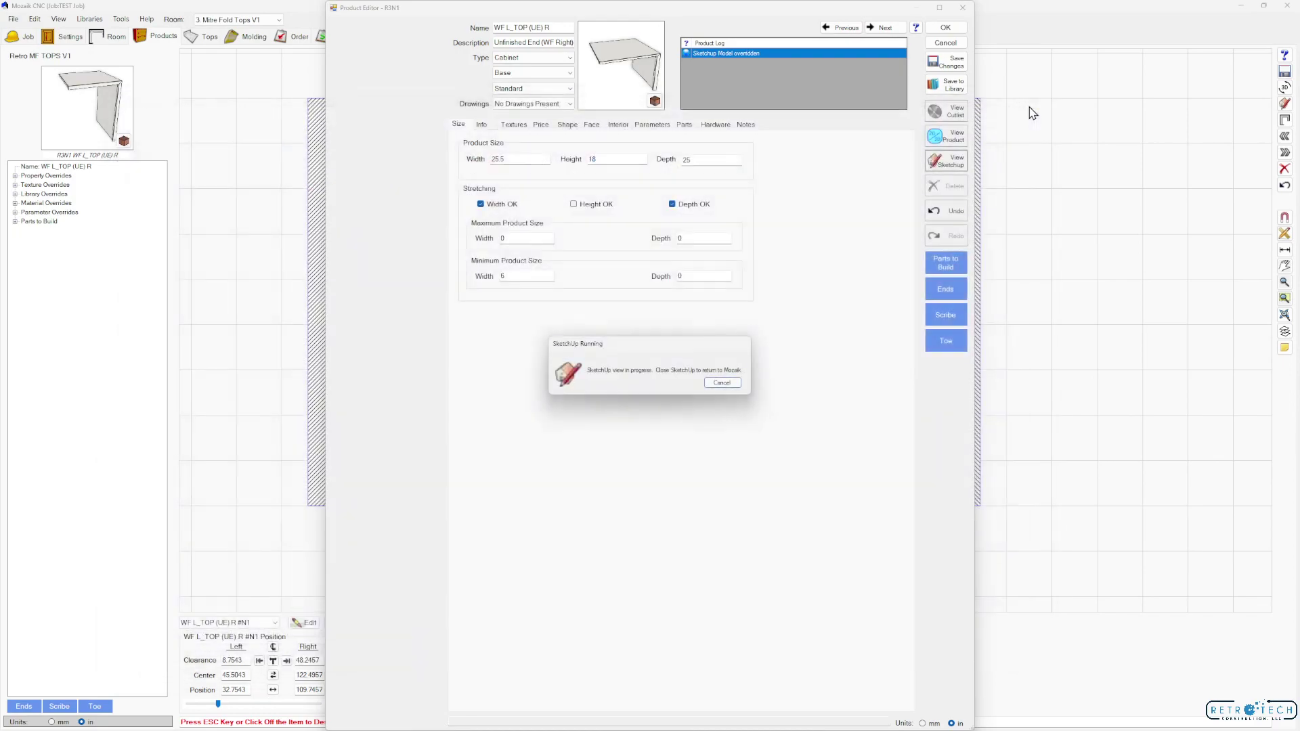
# Rename the product WF L_Bench (UE) R and assign the WF L_Bench (Waterfall R) UE 25.5 SketchUp file to it.
pyautogui.click(529, 28)
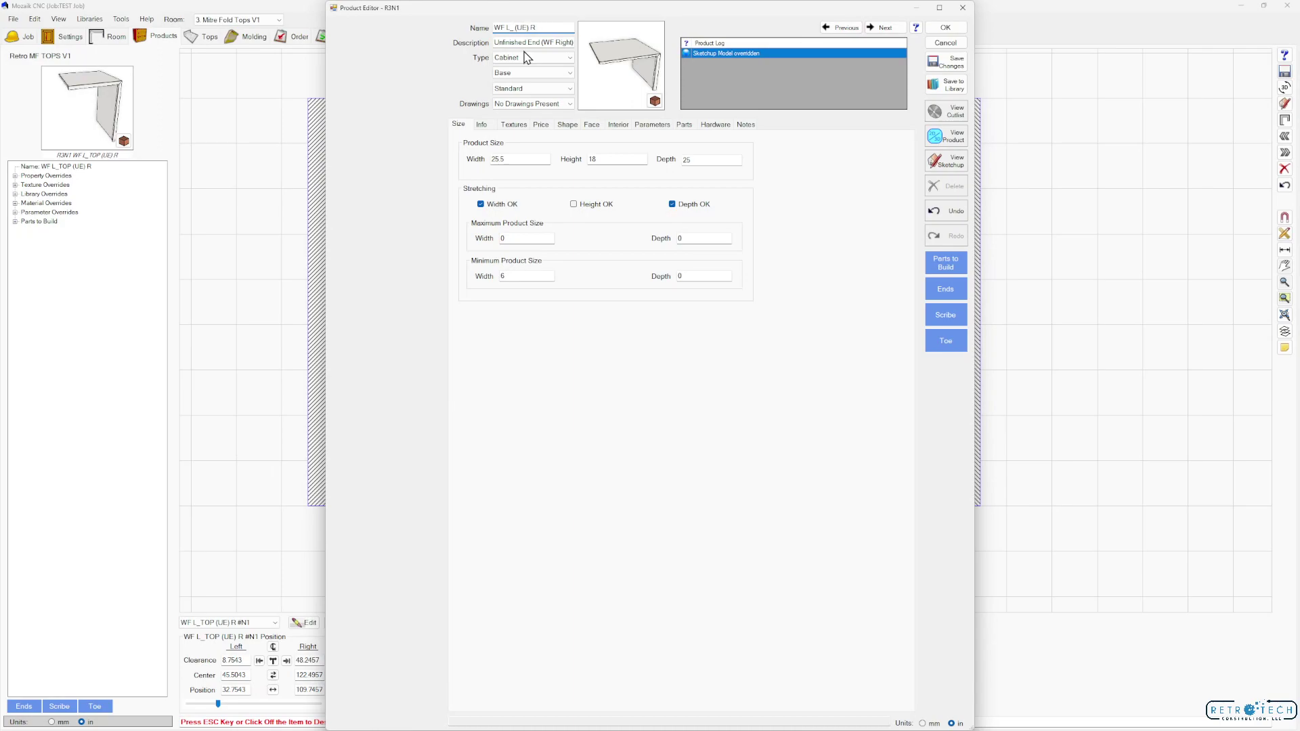
pyautogui.write('Bench')
pyautogui.click(482, 125)
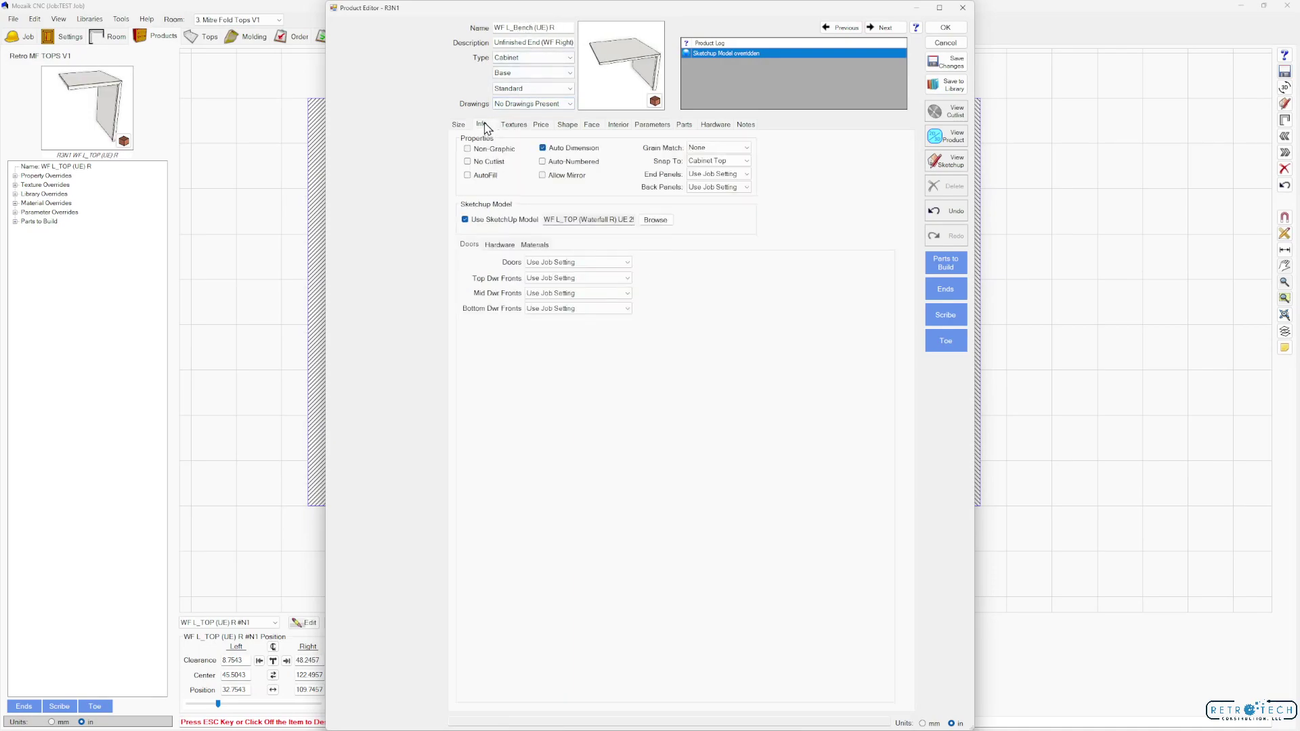
pyautogui.click(657, 221)
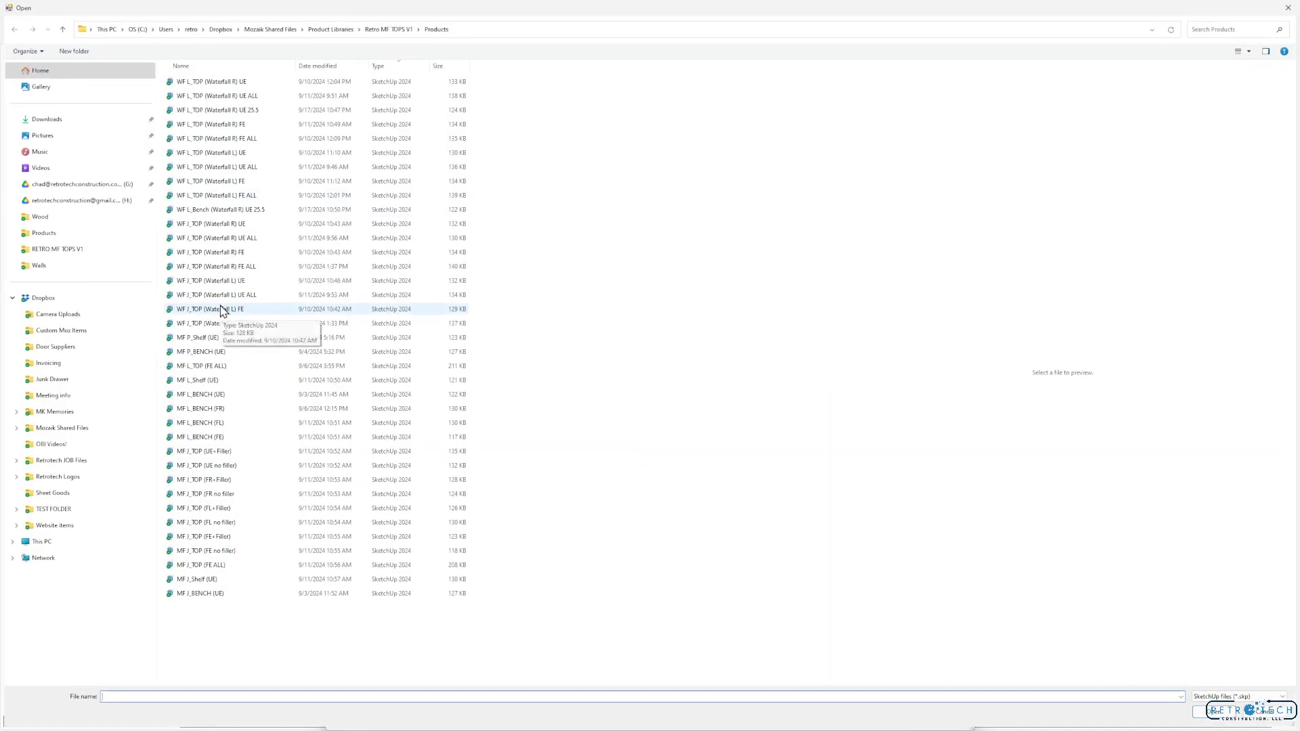
pyautogui.doubleClick(231, 210)
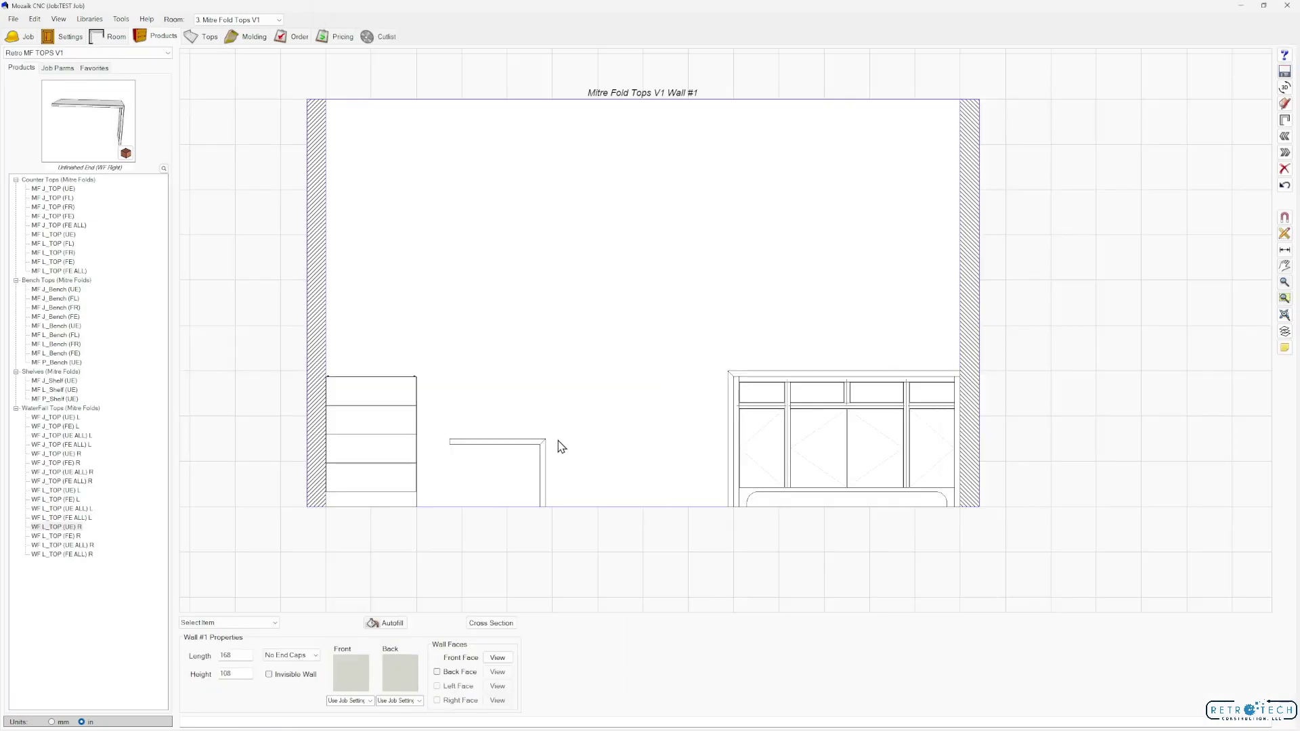
pyautogui.scroll(5, 560, 447)
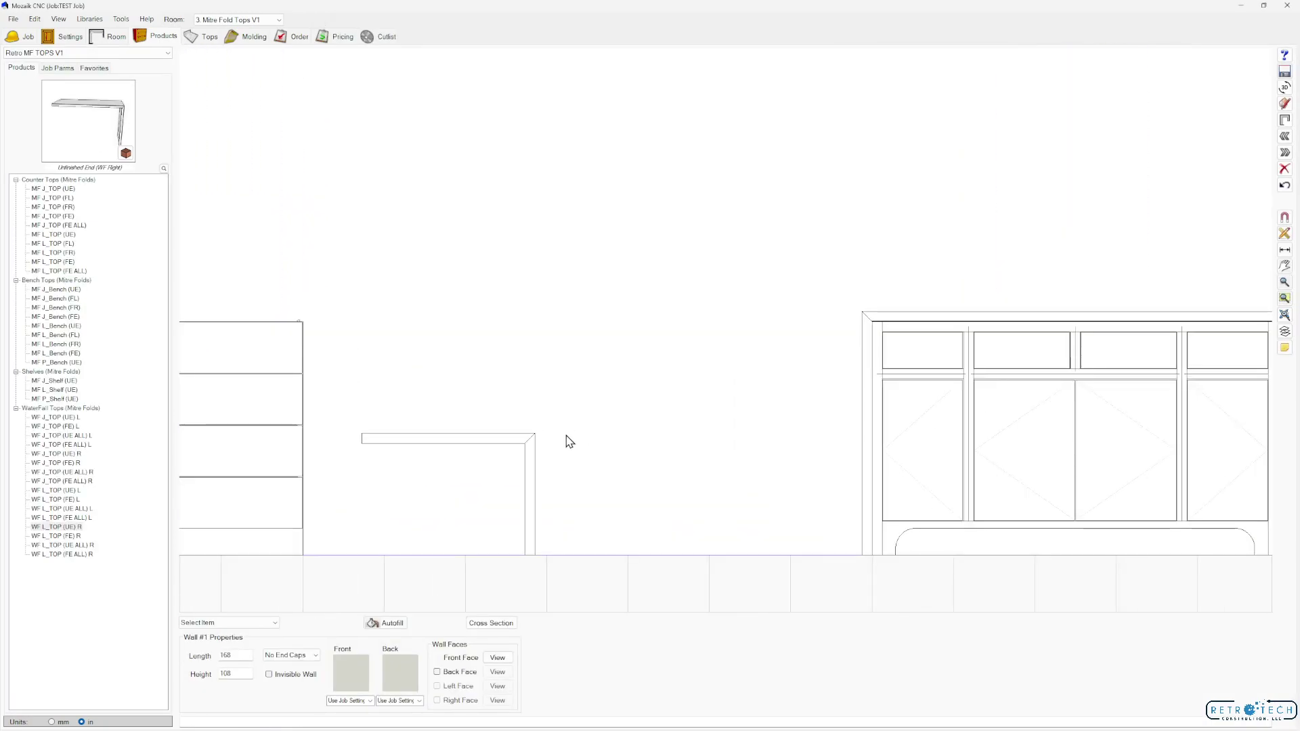
pyautogui.scroll(-2, 572, 413)
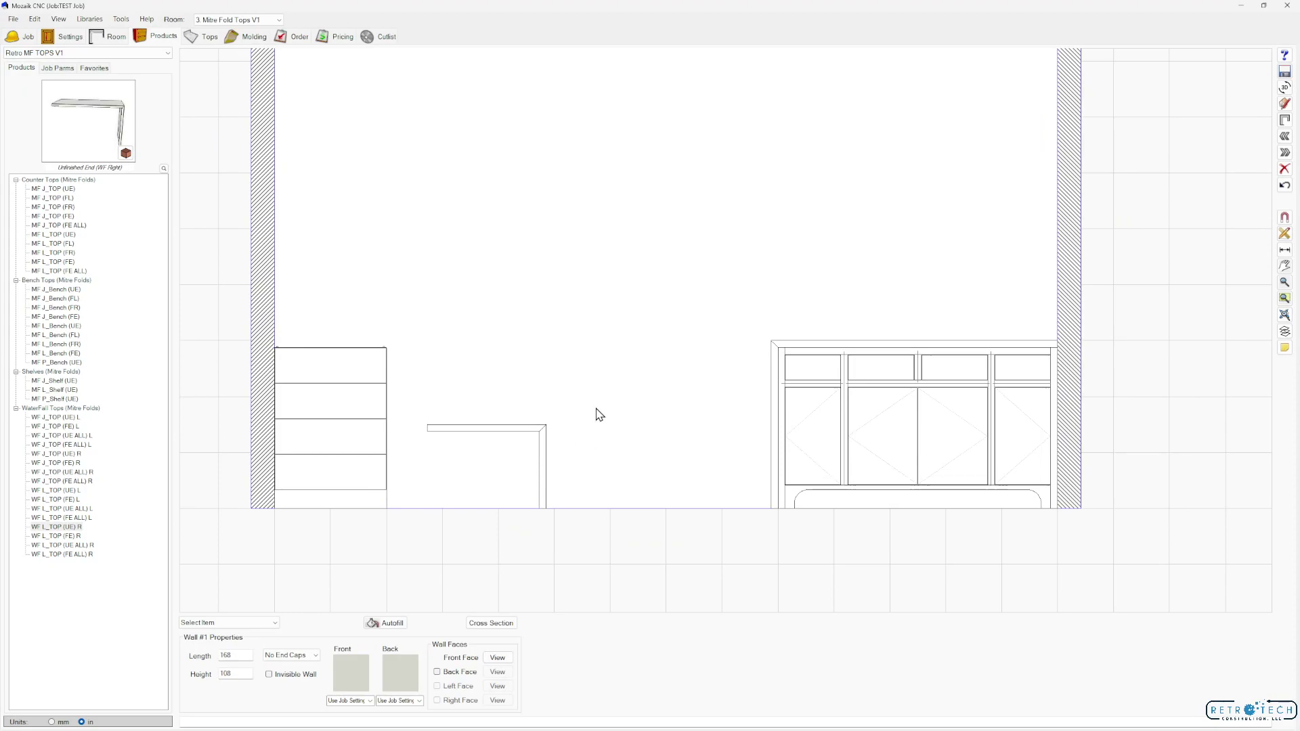
# Replace the waterfall bench on the wall with an MF P_Bench (UE) stretched to 82.5 inches wide between the two cabinet runs.
pyautogui.click(545, 430)
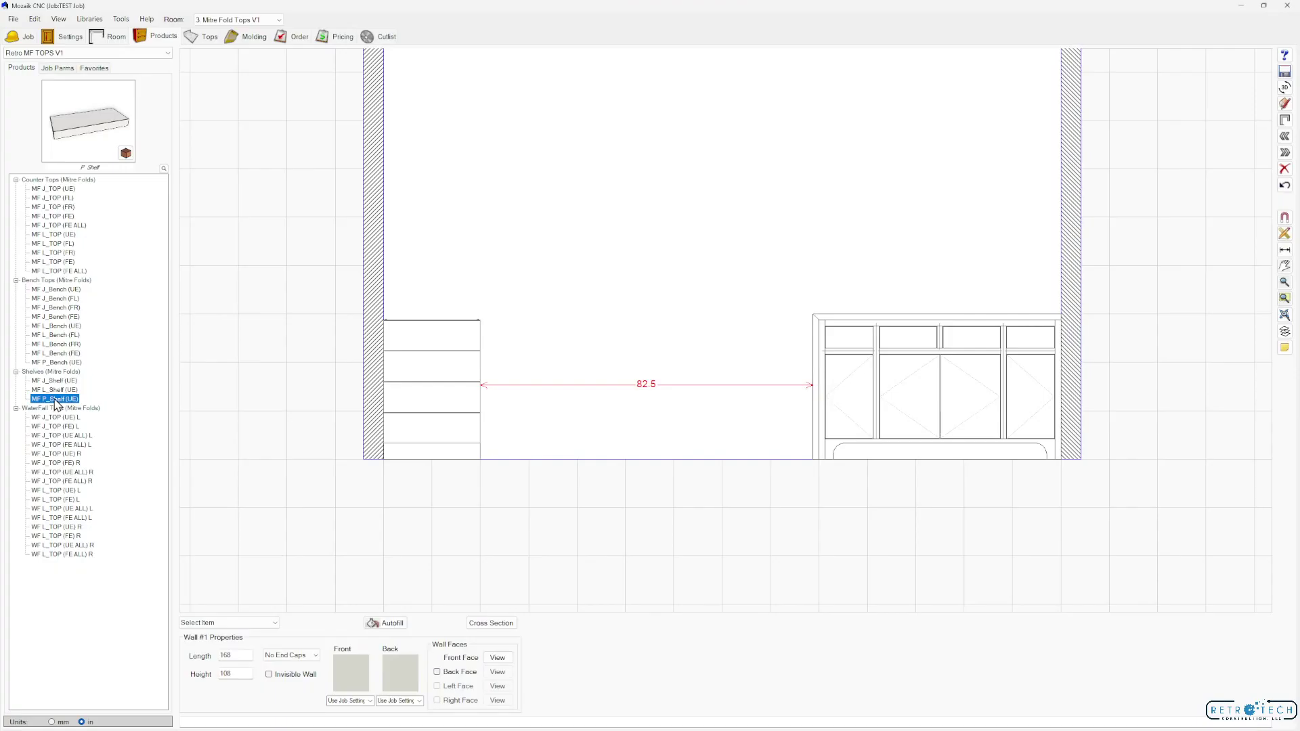
pyautogui.click(64, 364)
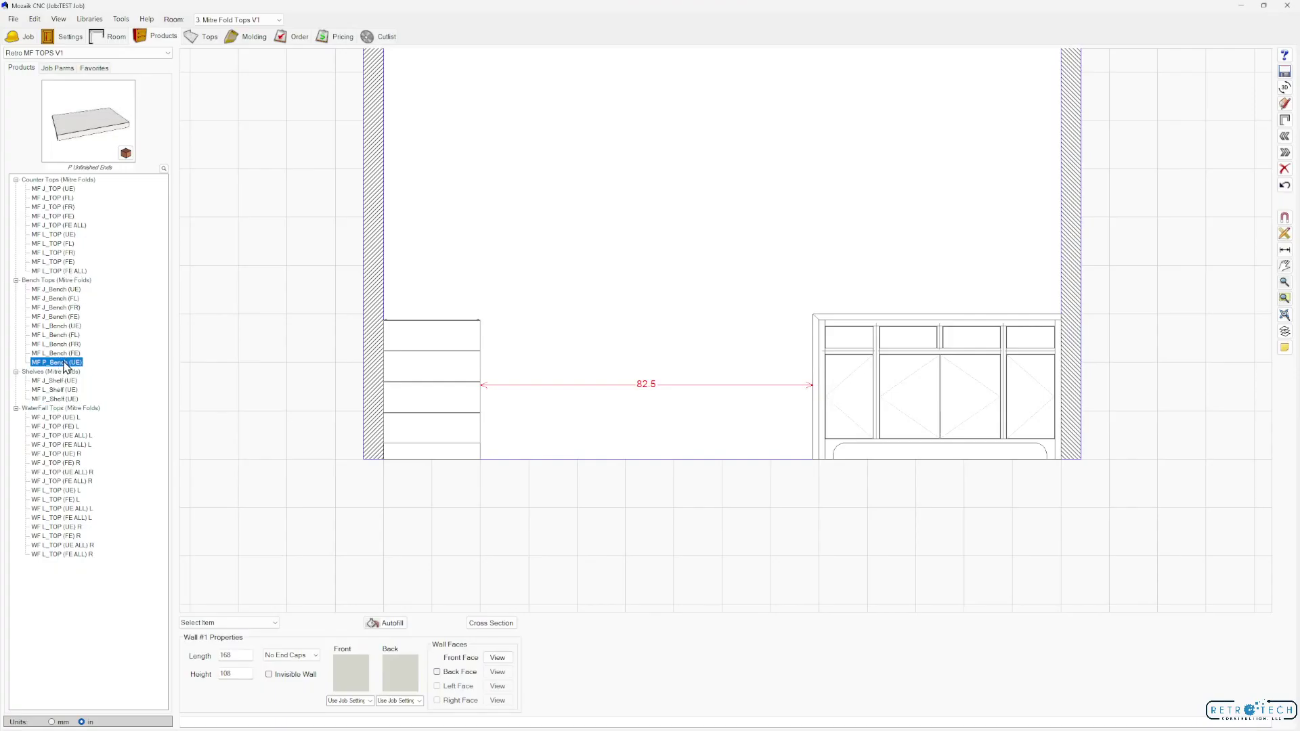
pyautogui.moveTo(80, 132); pyautogui.dragTo(748, 409)
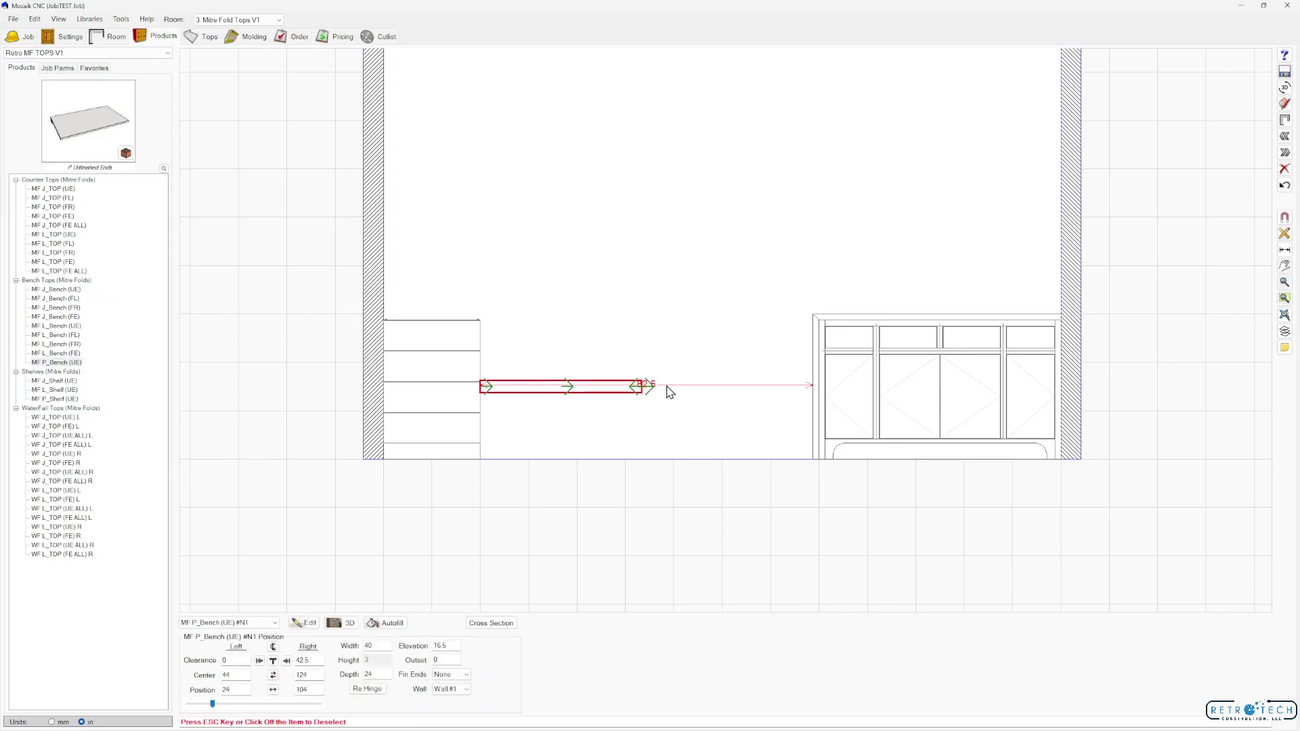
pyautogui.moveTo(649, 385); pyautogui.dragTo(813, 387)
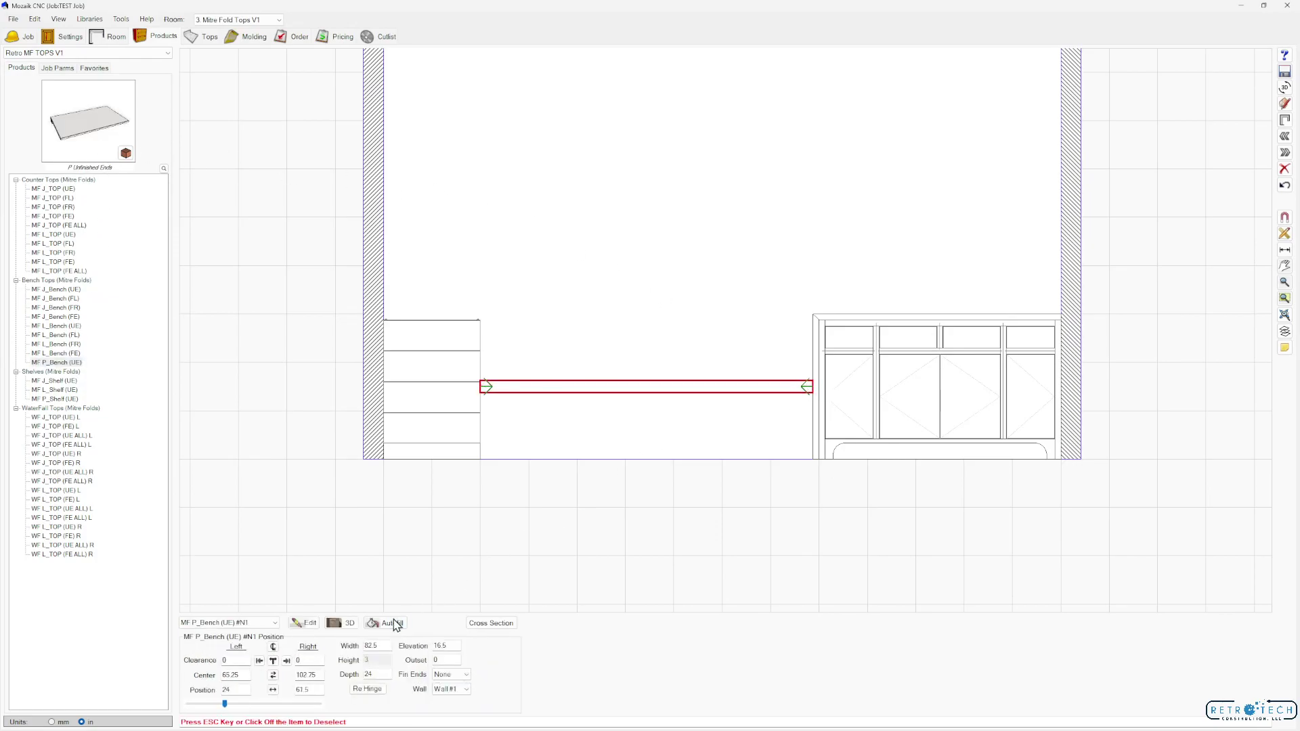
# Allow height stretching for the P bench and stretch it downward to a height of 5 inches.
pyautogui.doubleClick(660, 388)
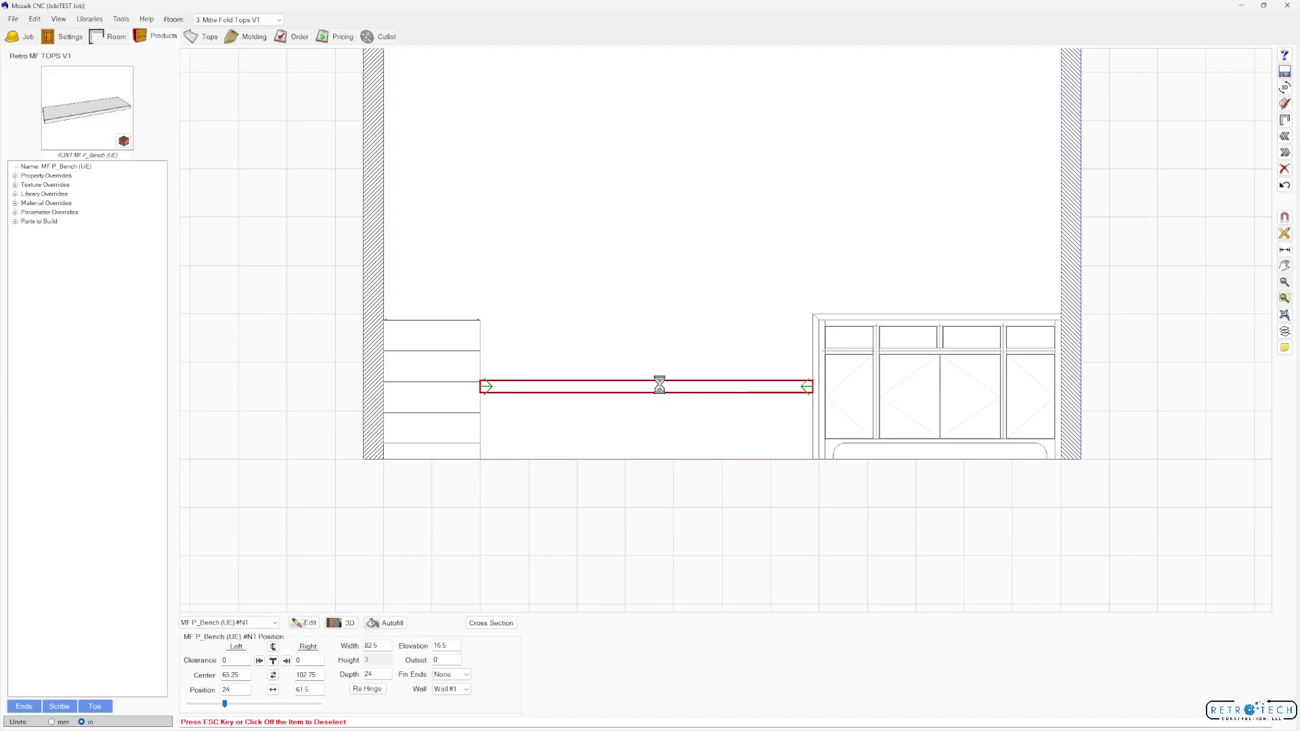
pyautogui.click(573, 204)
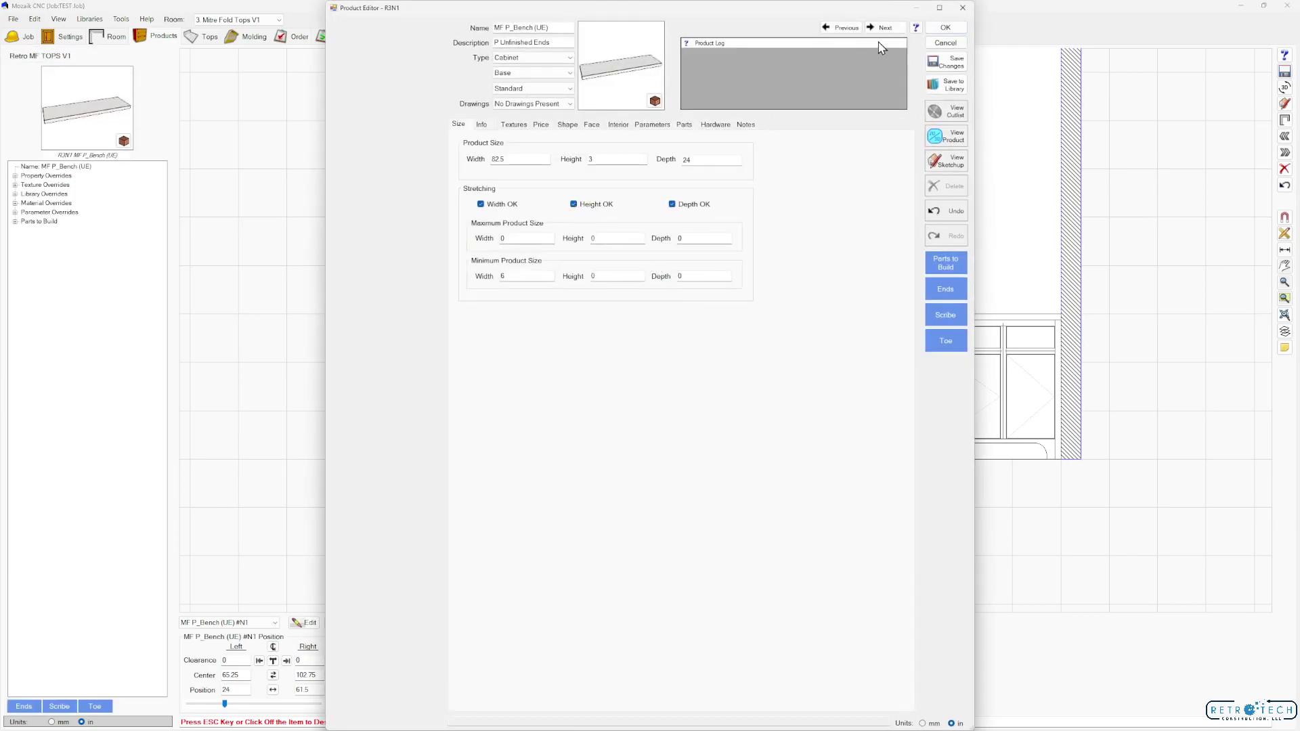
pyautogui.click(945, 27)
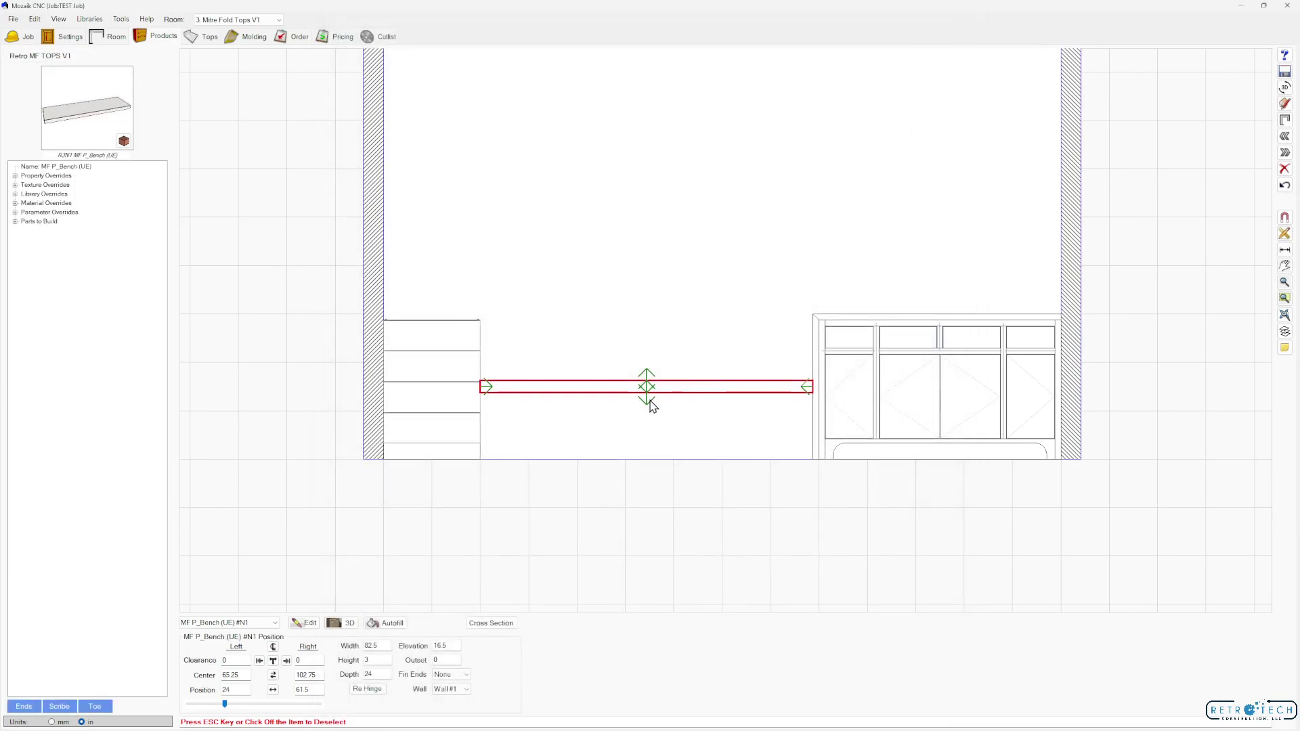
pyautogui.moveTo(650, 405); pyautogui.dragTo(650, 412)
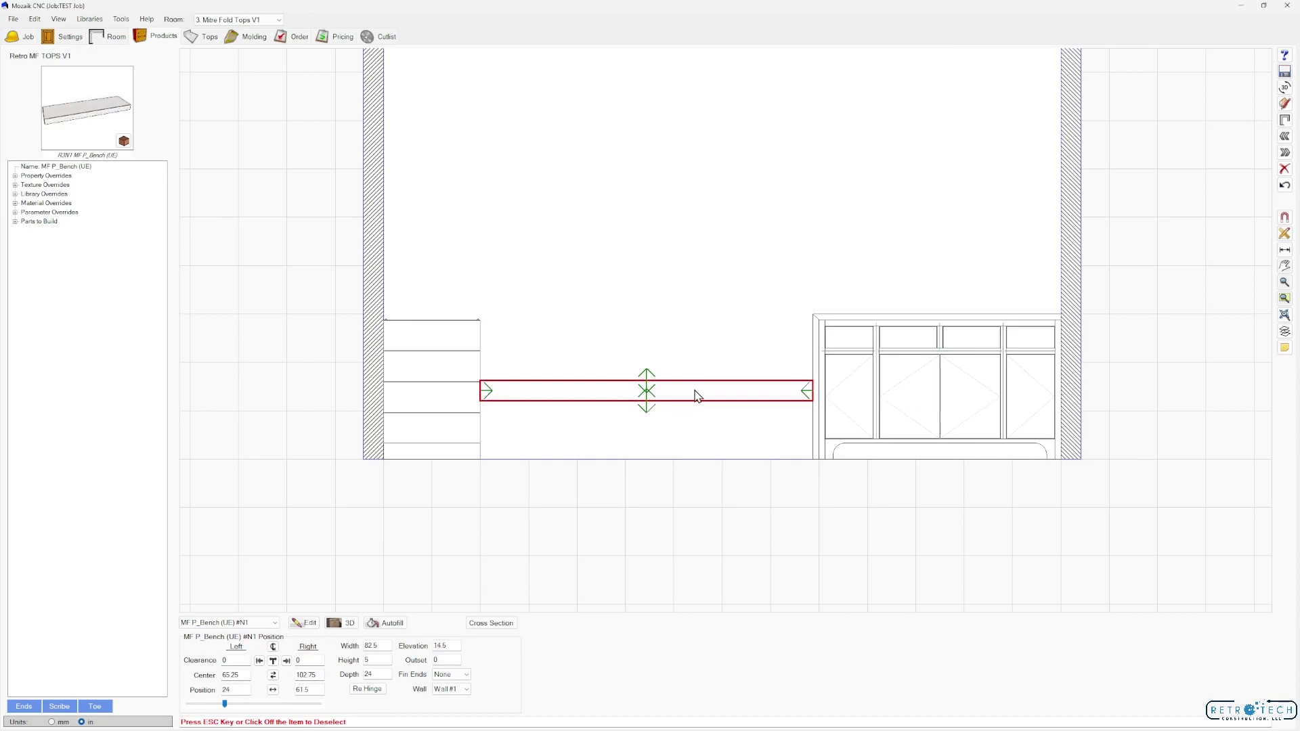
# Set the P bench's depth to 18 inches and preview the product in 3D.
pyautogui.doubleClick(378, 674)
pyautogui.write('18')
pyautogui.press('Return')
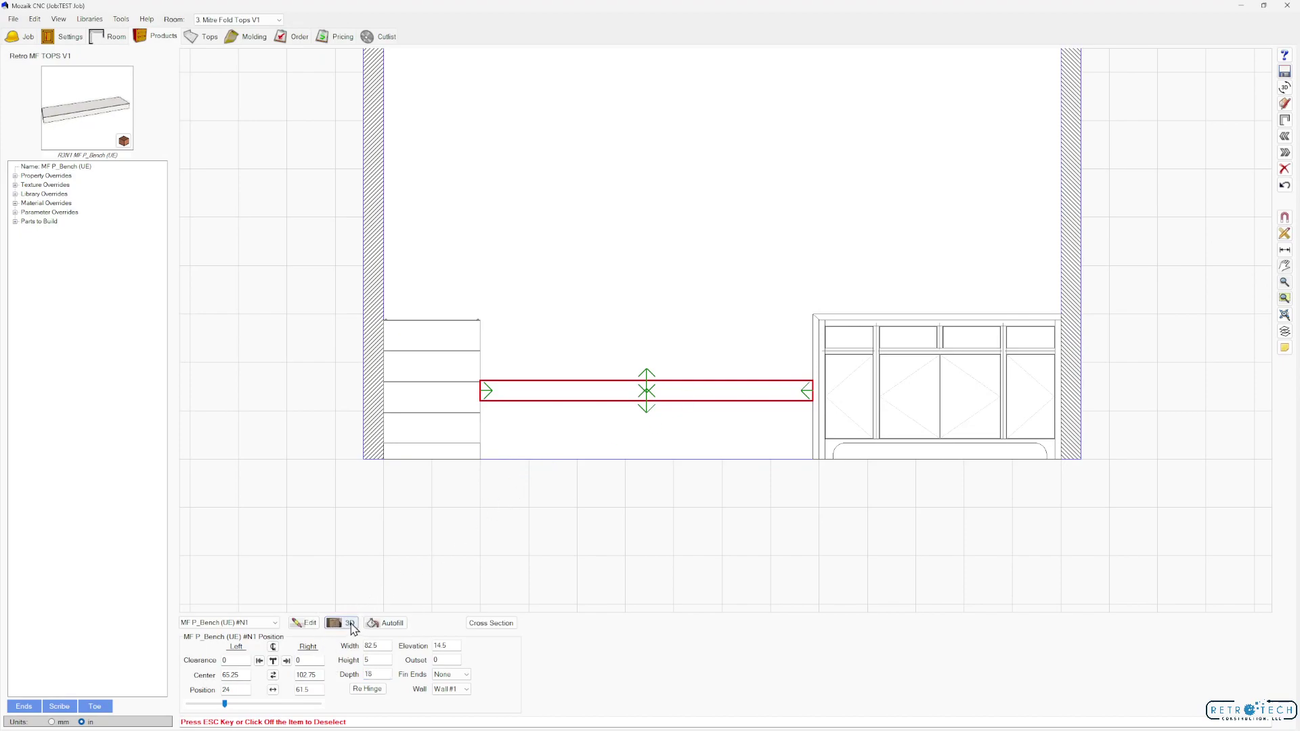
pyautogui.click(349, 623)
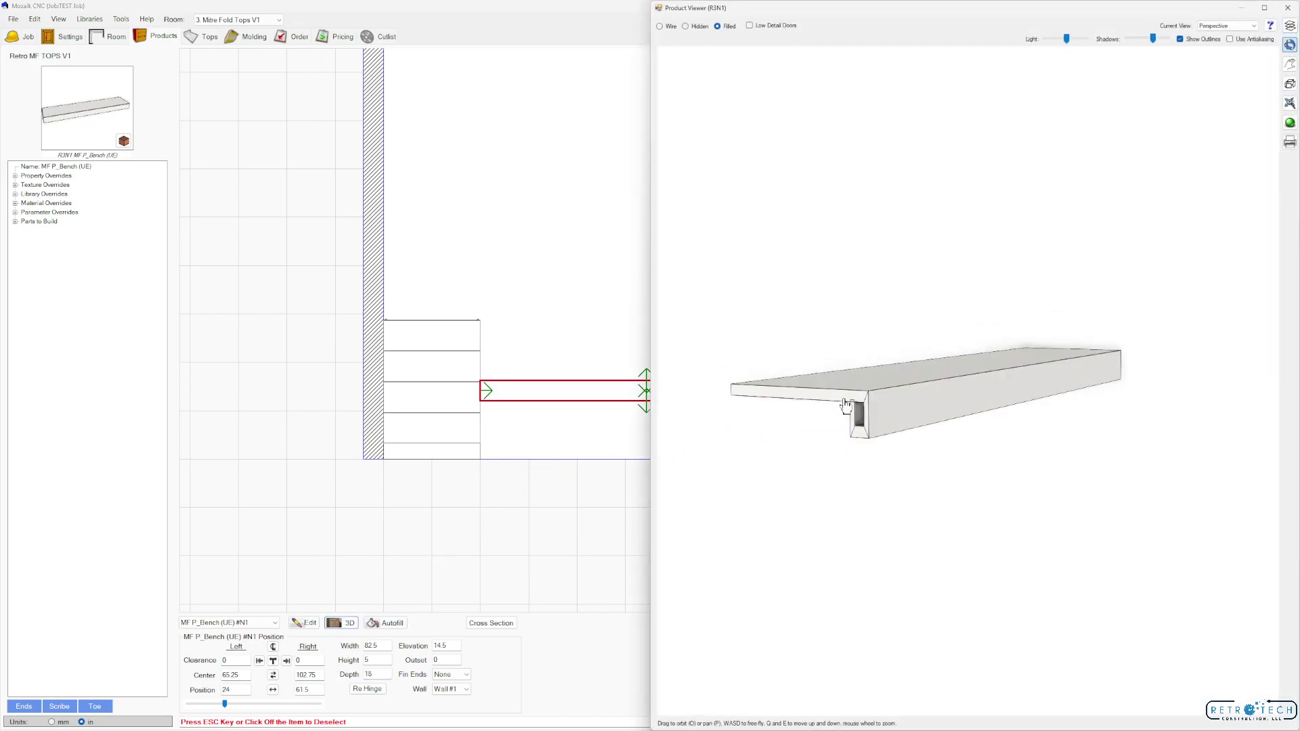
pyautogui.click(1288, 8)
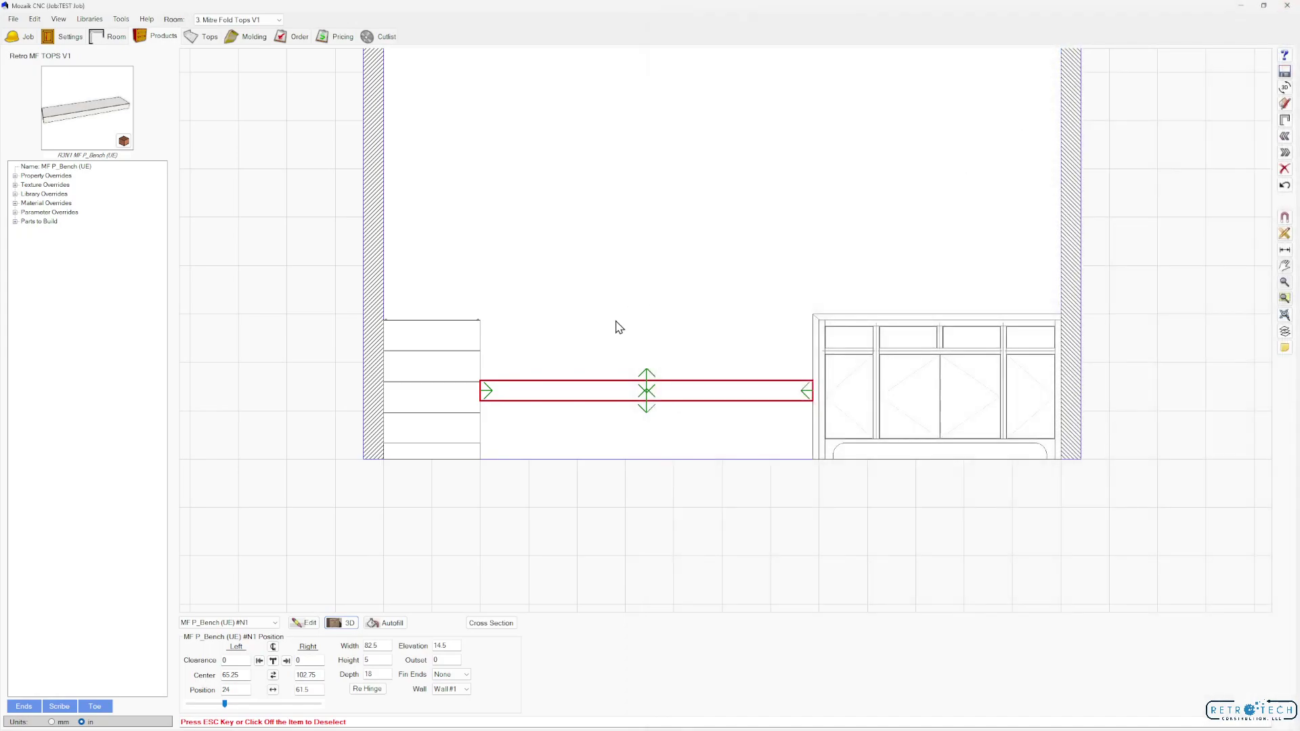
# Examine the MF P_Bench part's mitre-fold grooves and dado in its 3D view and part shape, leaving the part unedited.
pyautogui.click(310, 623)
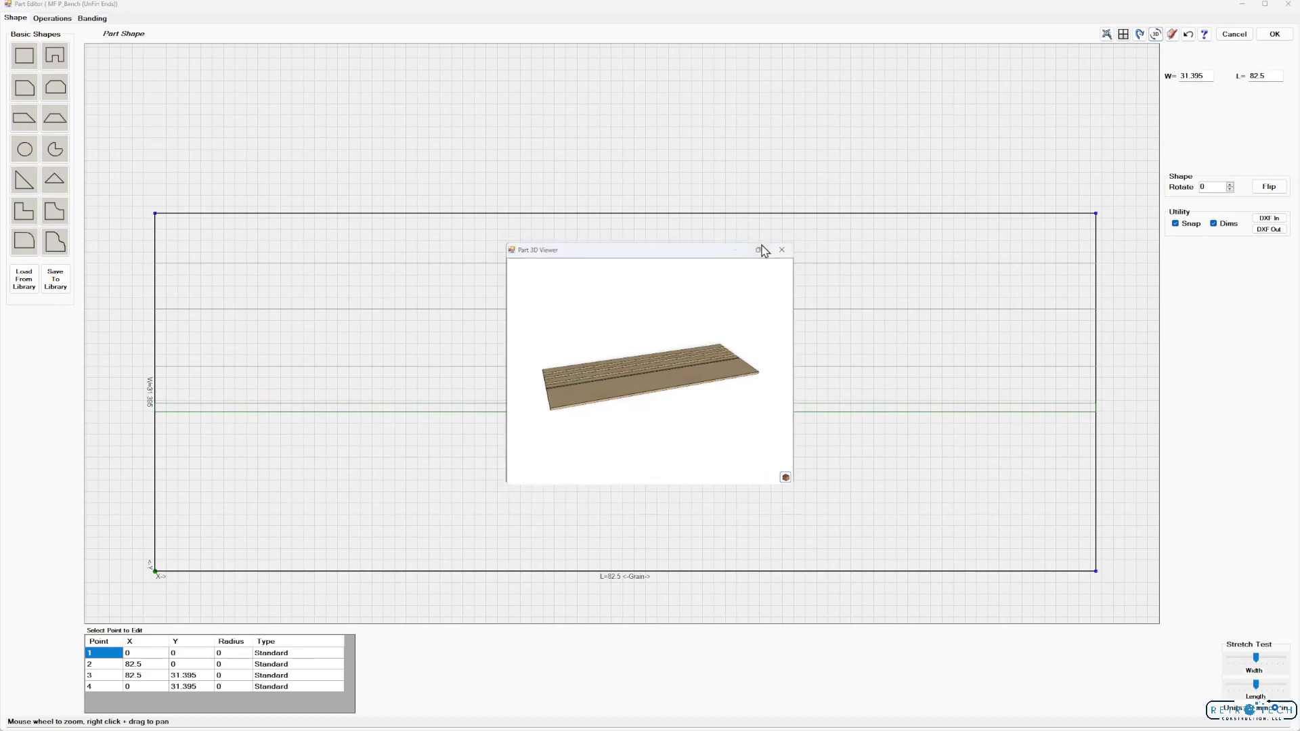
pyautogui.click(762, 250)
pyautogui.moveTo(691, 378); pyautogui.dragTo(736, 374, button='right')
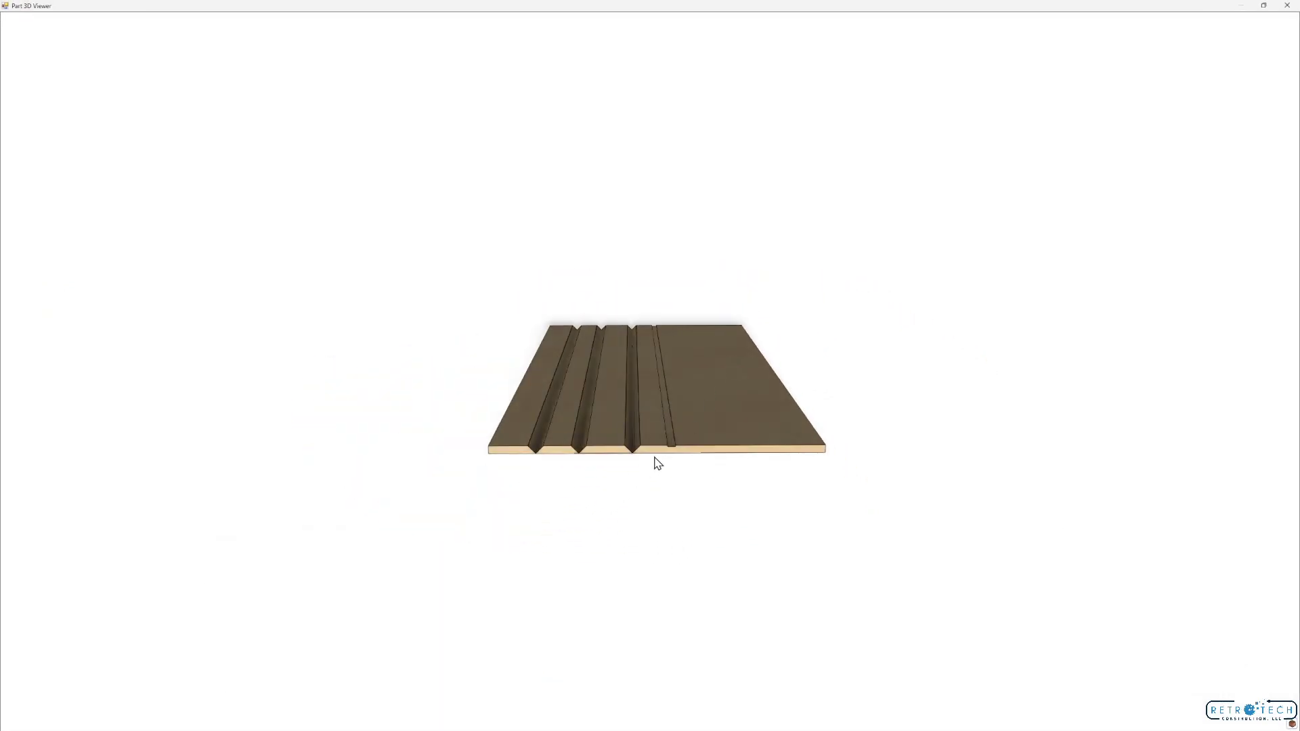
pyautogui.scroll(3, 679, 452)
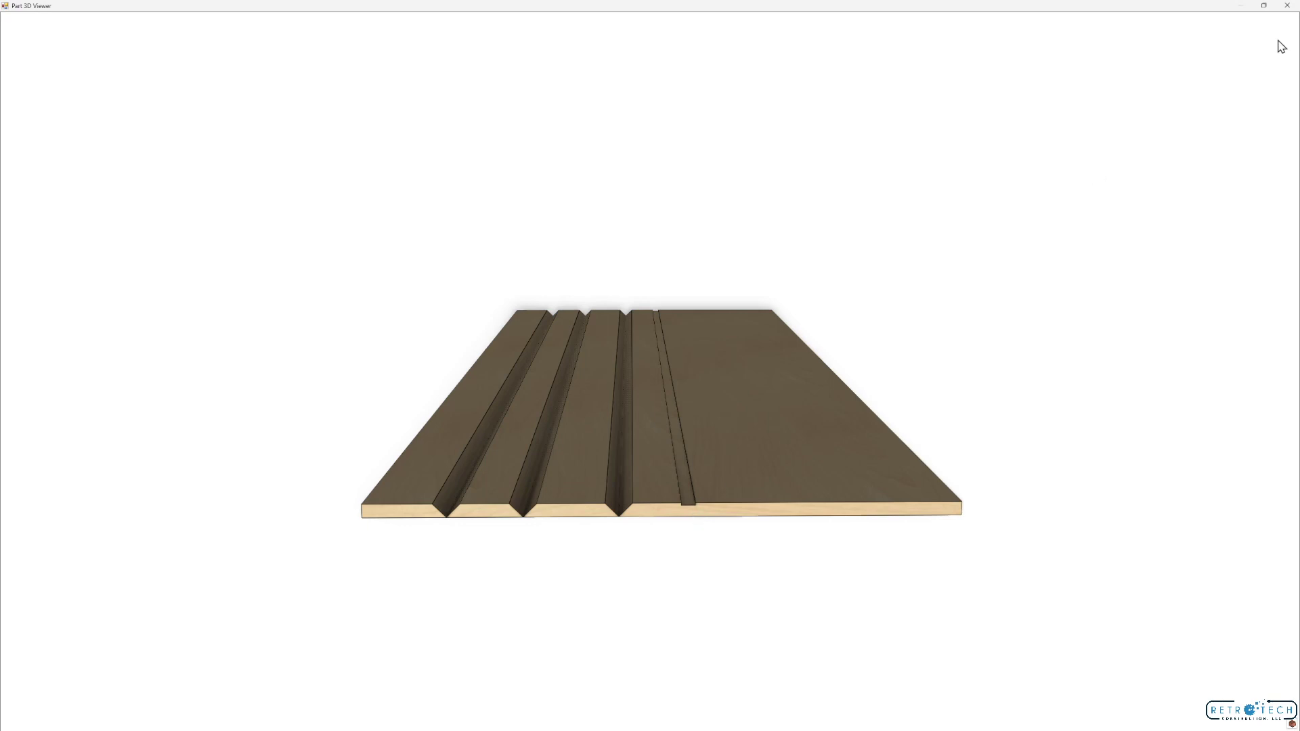
pyautogui.click(1287, 6)
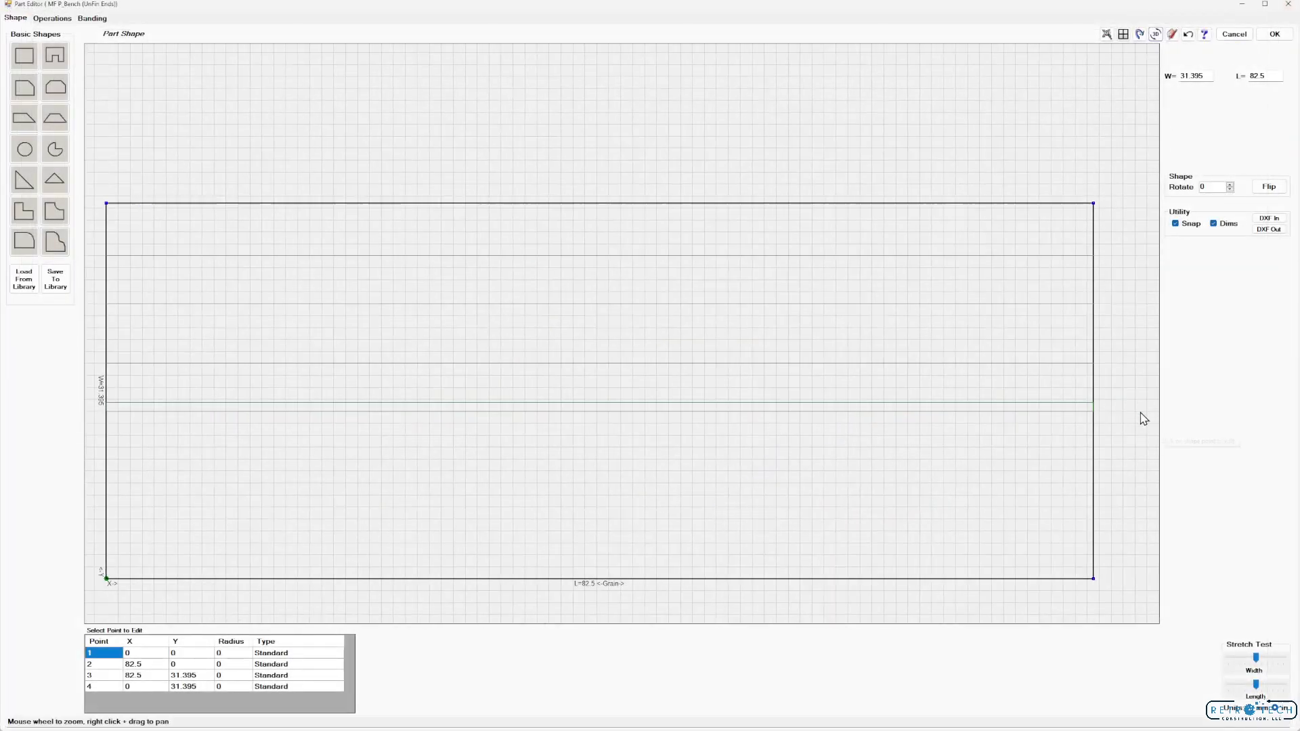
pyautogui.scroll(5, 1111, 391)
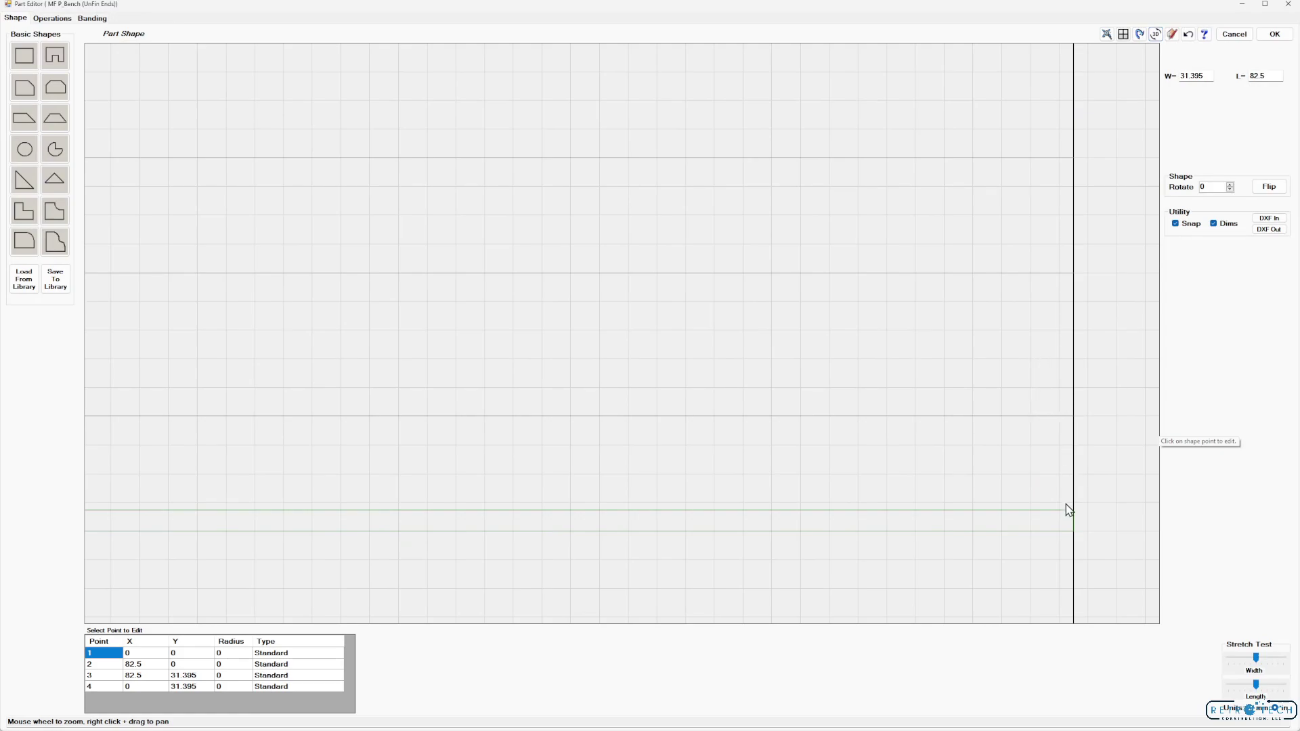
pyautogui.scroll(2, 1071, 531)
pyautogui.scroll(-3, 1071, 535)
pyautogui.press('Escape')
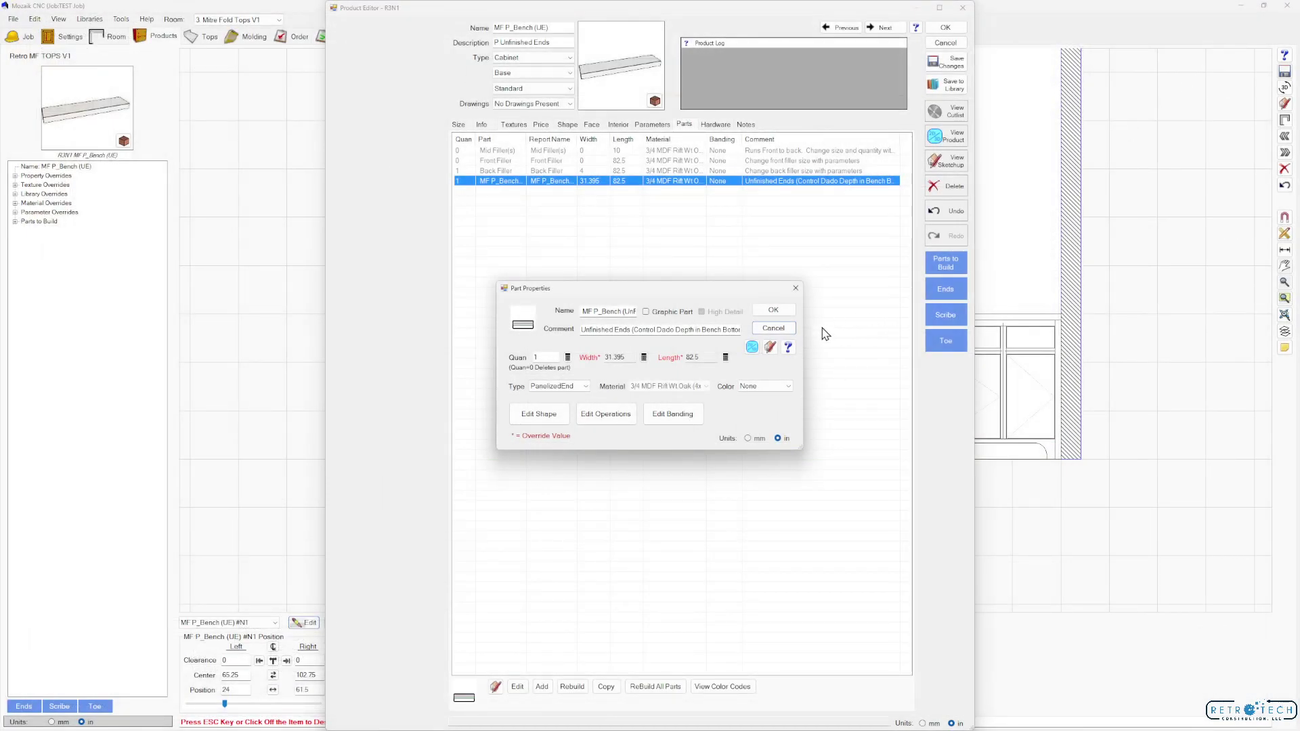
pyautogui.click(773, 329)
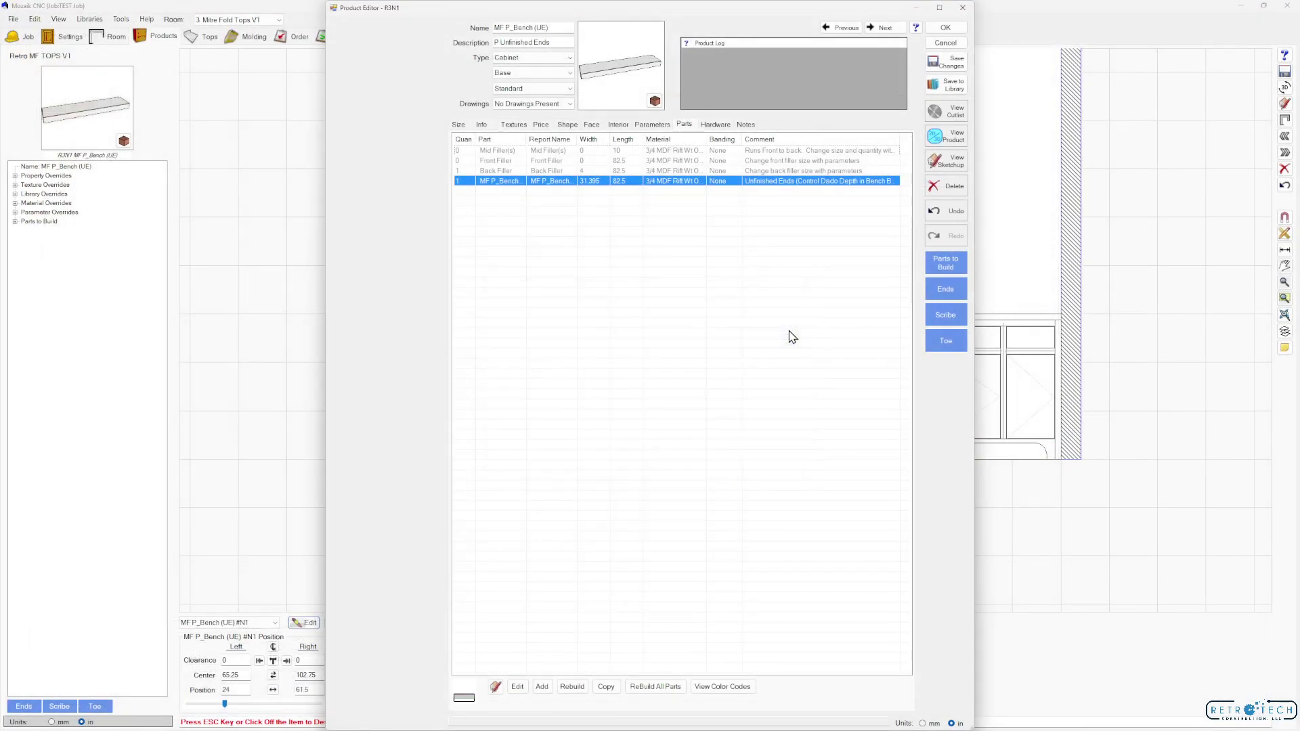
# Override the P bench's filler parameters: back filler No with width 0, mid filler quantity 2 and mid filler width 3.
pyautogui.click(652, 125)
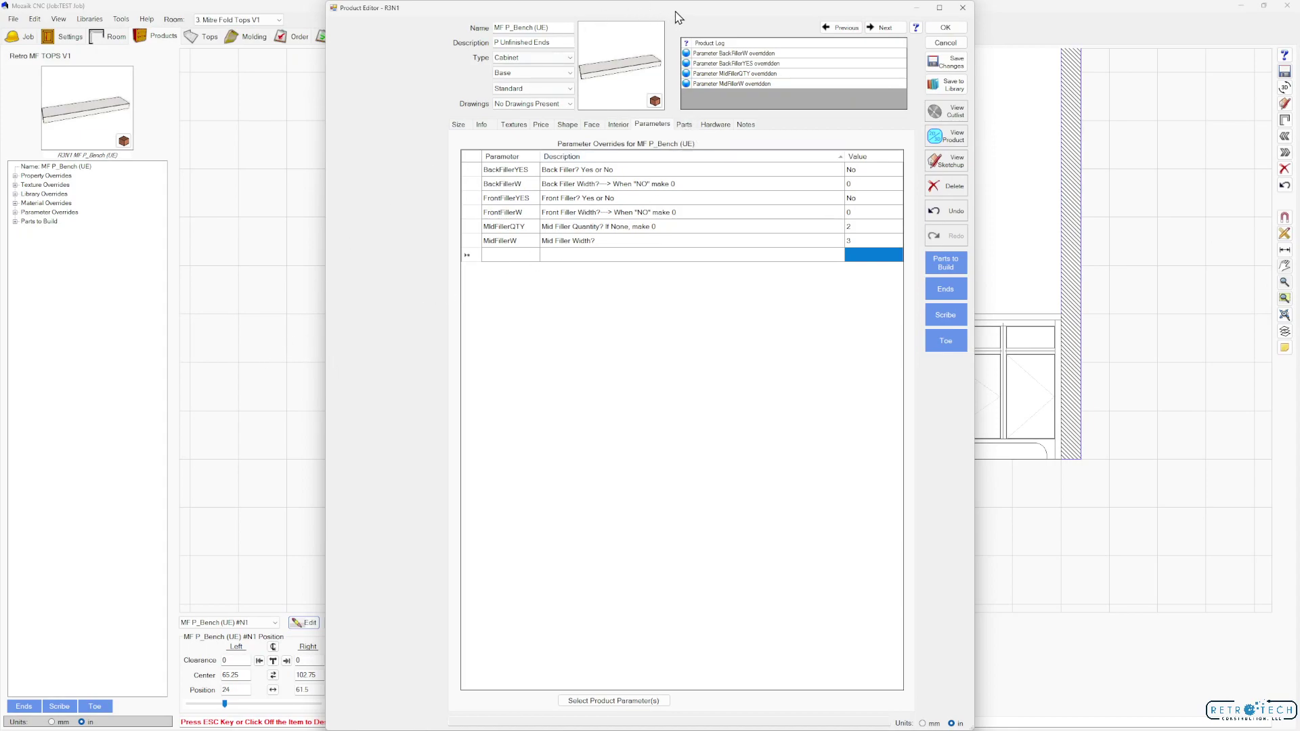
pyautogui.click(685, 124)
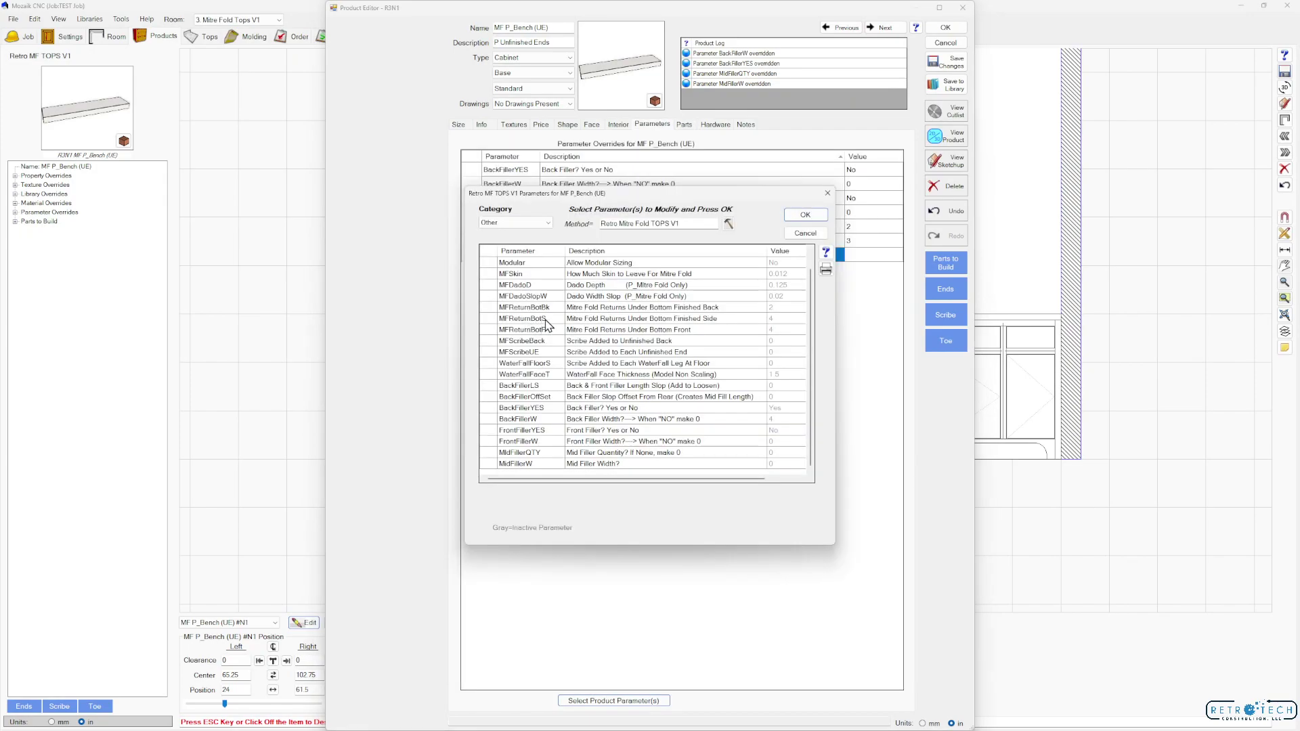
# Add the MFReturnBotF (Mitre Fold Returns Under Bottom Front) parameter override to the P bench and set it to 2.
pyautogui.click(547, 331)
pyautogui.click(805, 216)
pyautogui.click(864, 260)
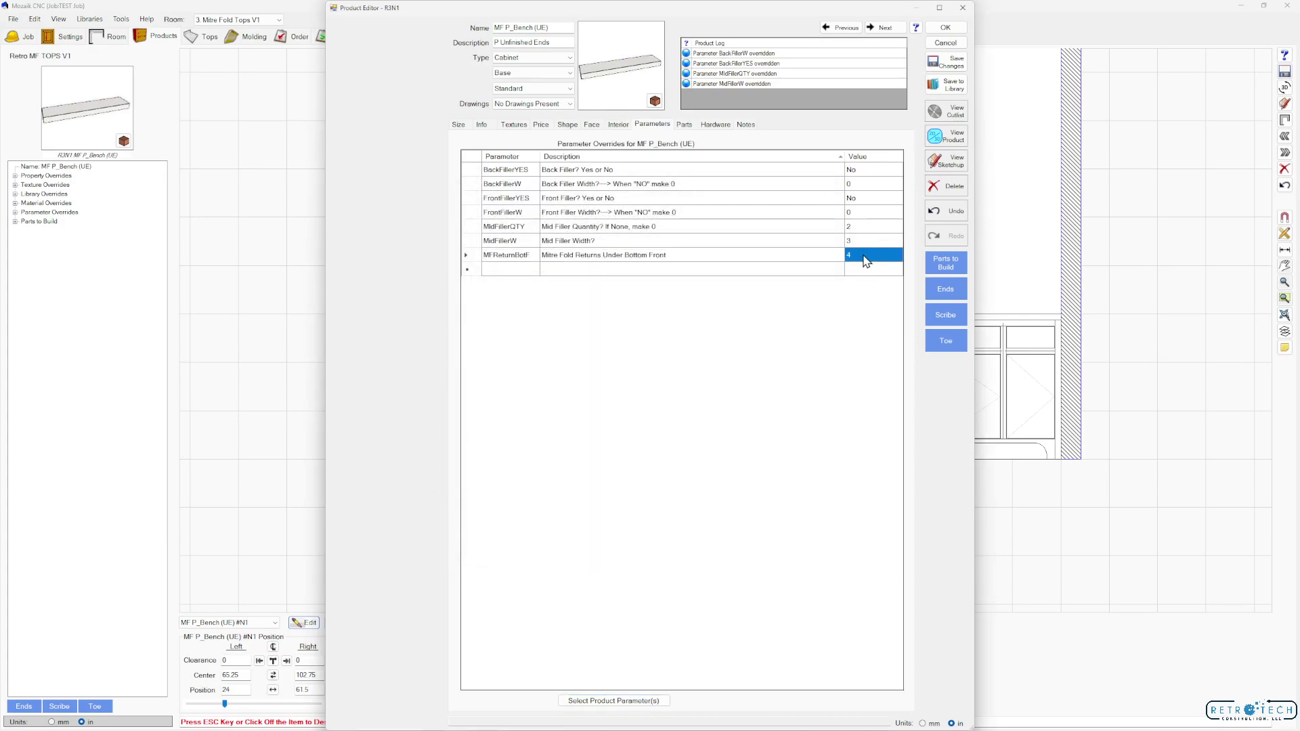
pyautogui.click(869, 271)
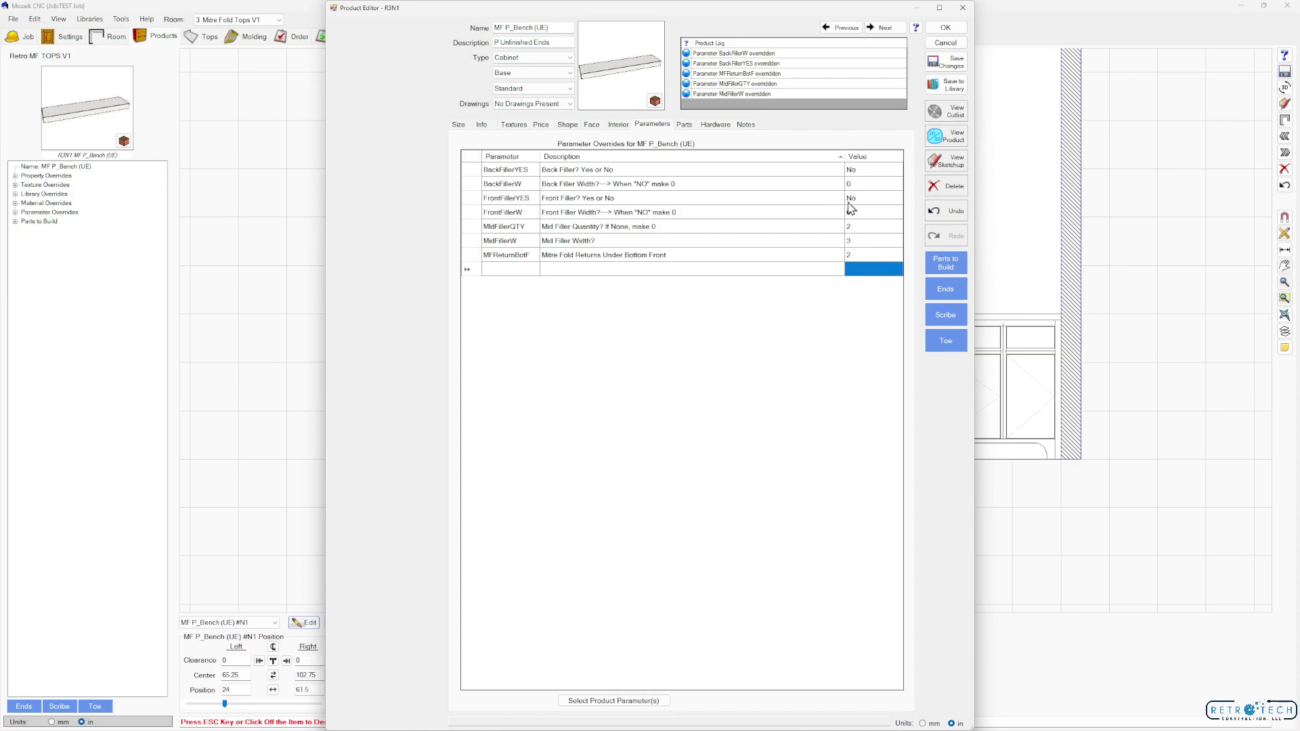
# Examine the P bench's folded profile and the MF P_Bench part's mitre-fold grooves in 3D, and leave the product editor.
pyautogui.click(685, 126)
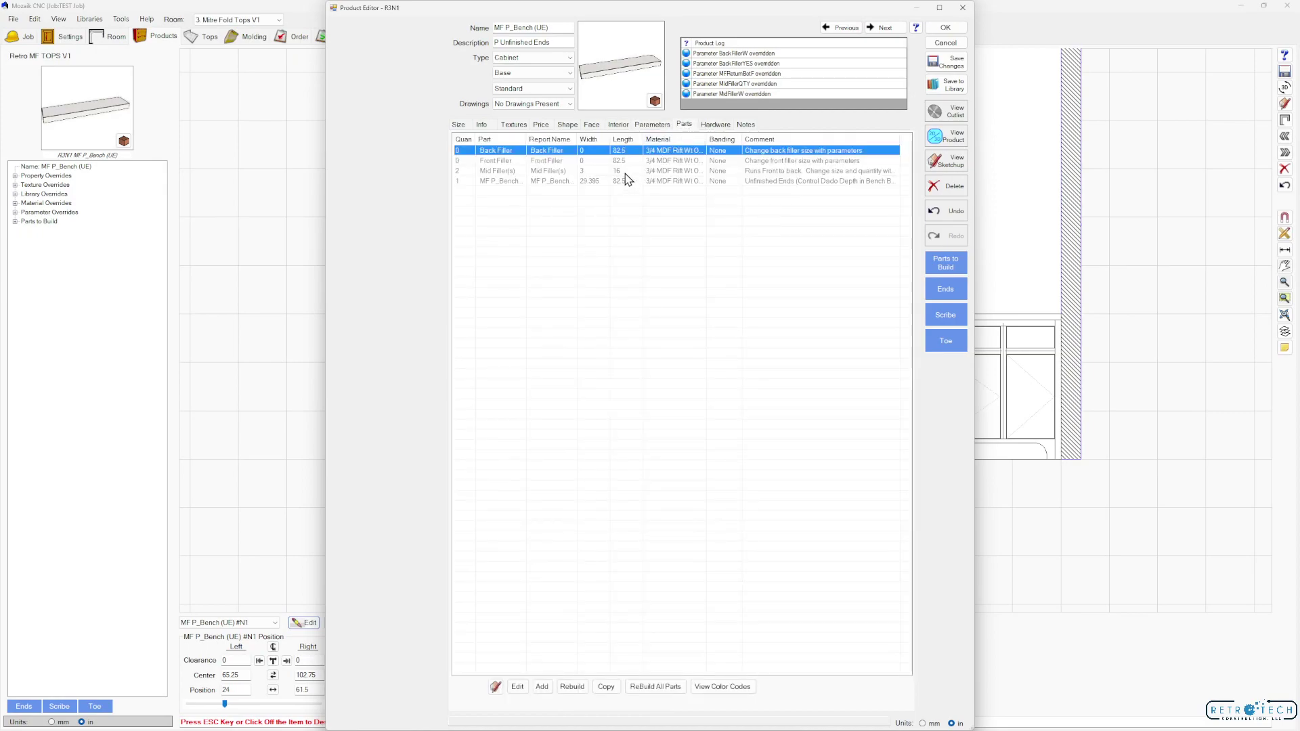
pyautogui.moveTo(609, 80)
pyautogui.mouseDown()
pyautogui.moveTo(641, 68)
pyautogui.moveTo(601, 69)
pyautogui.mouseUp()
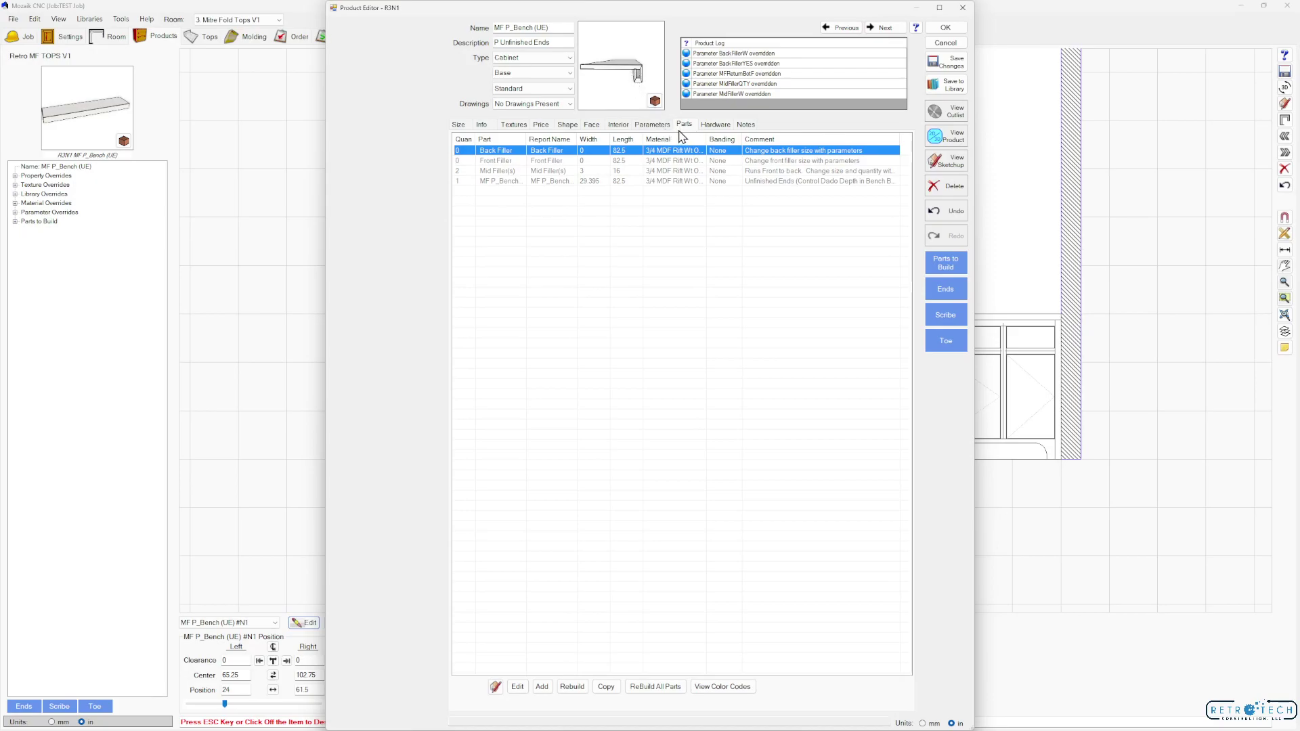
pyautogui.doubleClick(675, 181)
pyautogui.click(1155, 33)
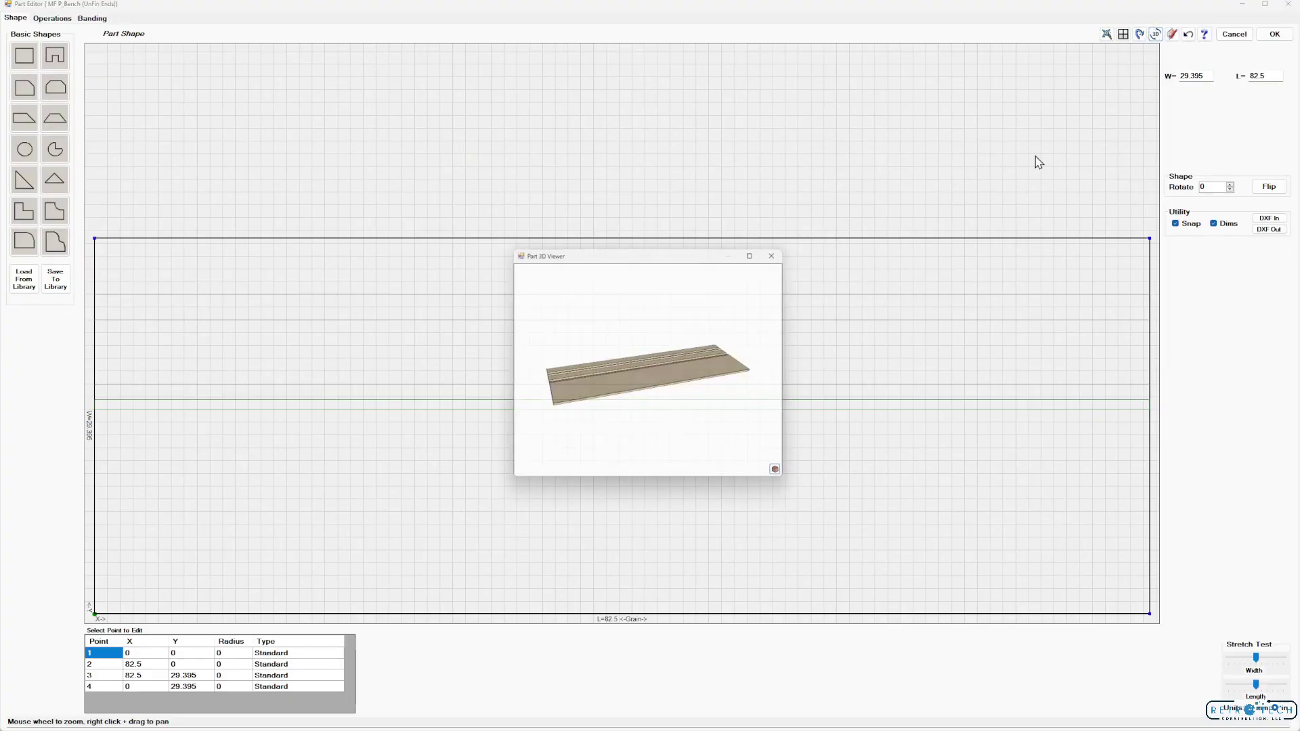
pyautogui.click(758, 250)
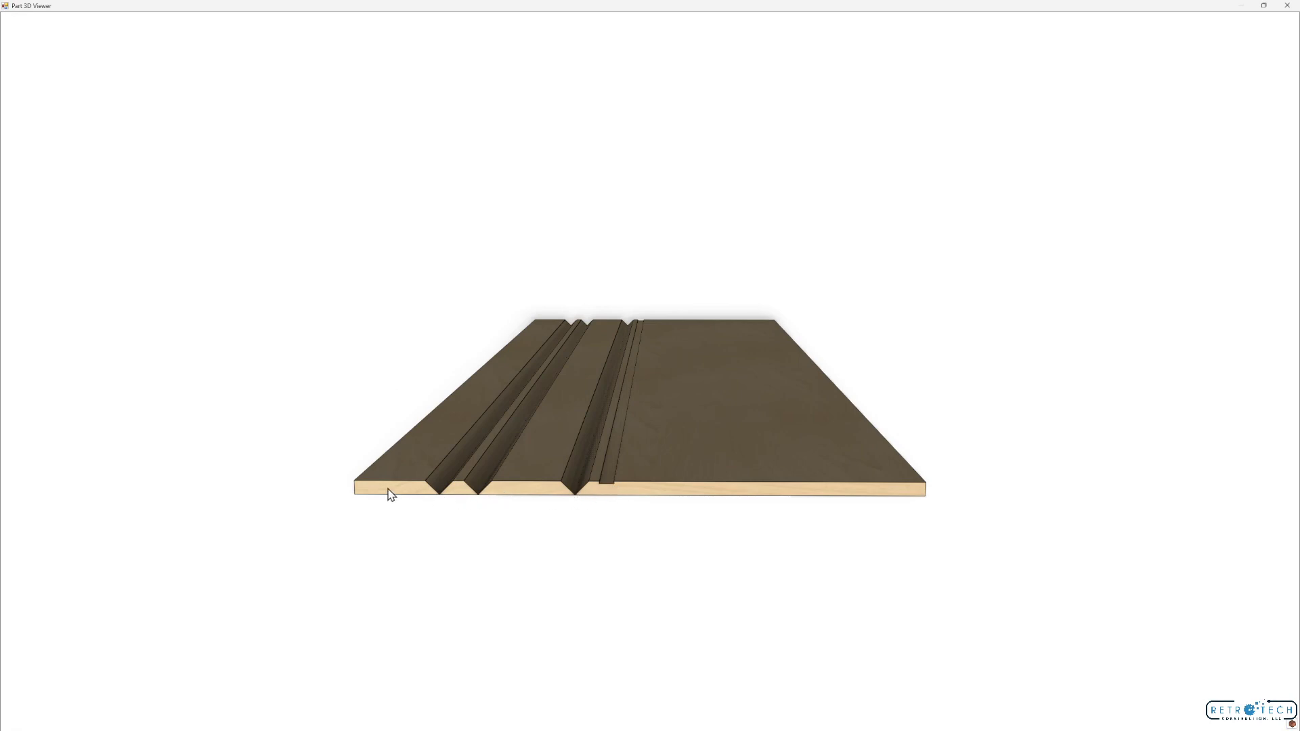
pyautogui.press('Escape')
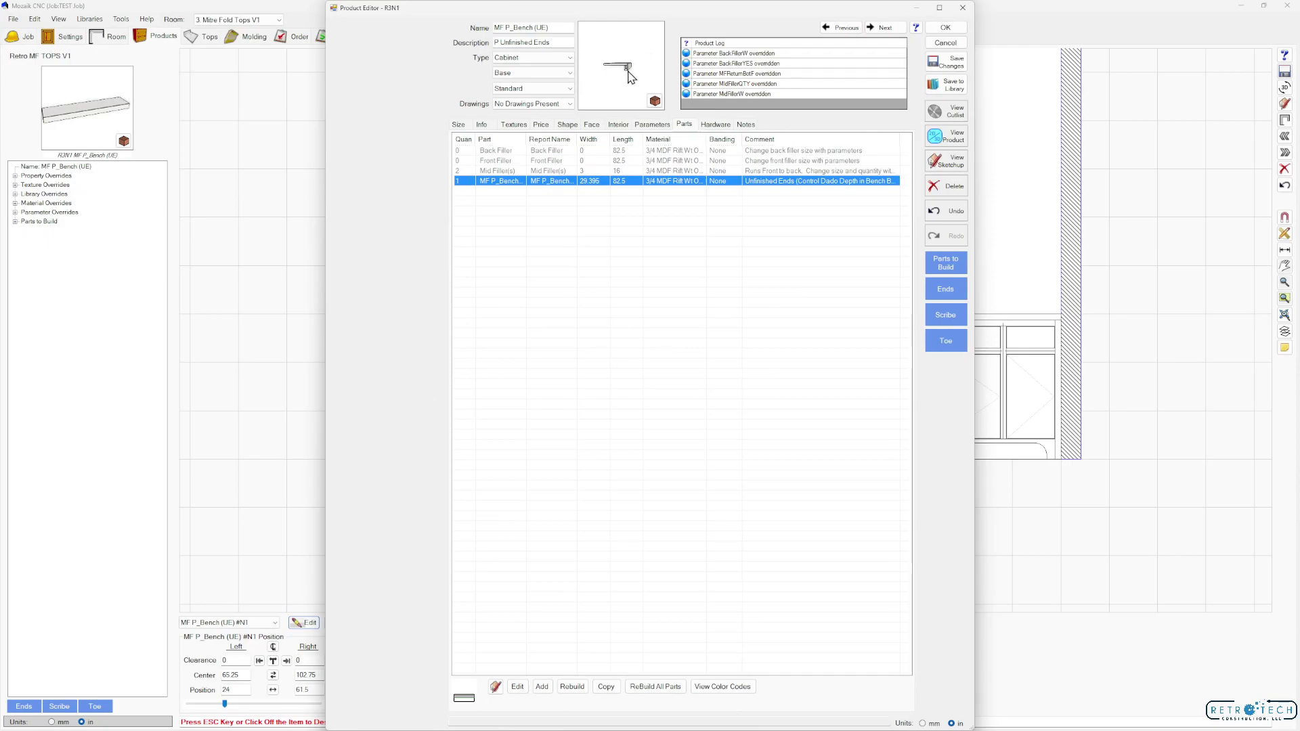
pyautogui.click(661, 127)
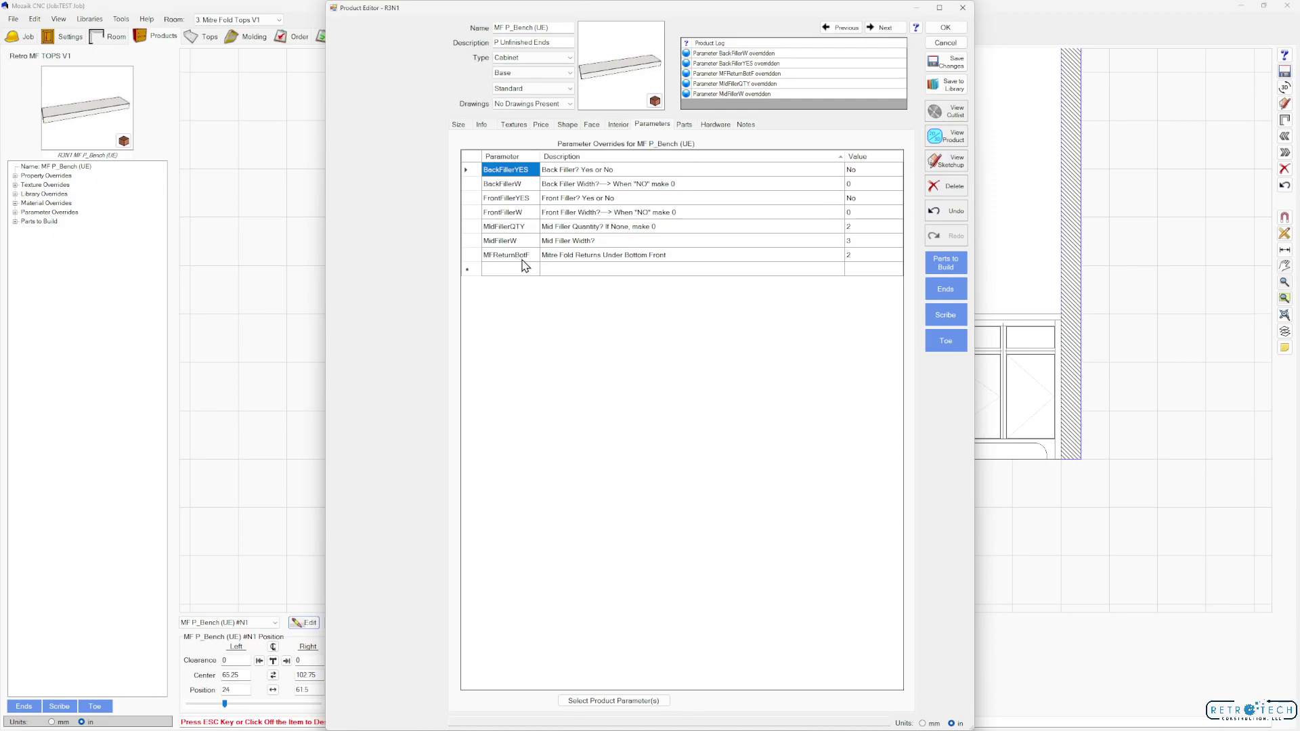
pyautogui.press('Escape')
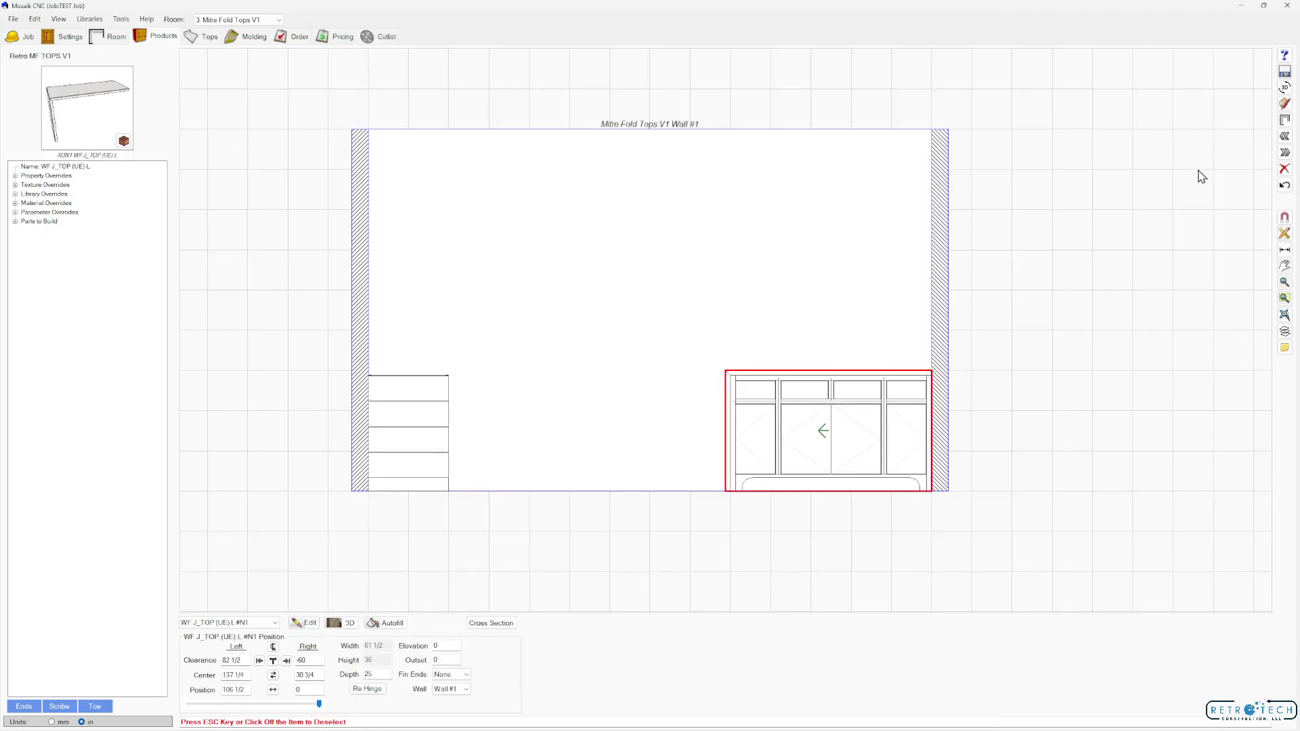
# Inspect the WF J_TOP waterfall top over its cabinet run in the room's 3D view.
pyautogui.click(1284, 88)
pyautogui.moveTo(847, 409); pyautogui.dragTo(962, 396)
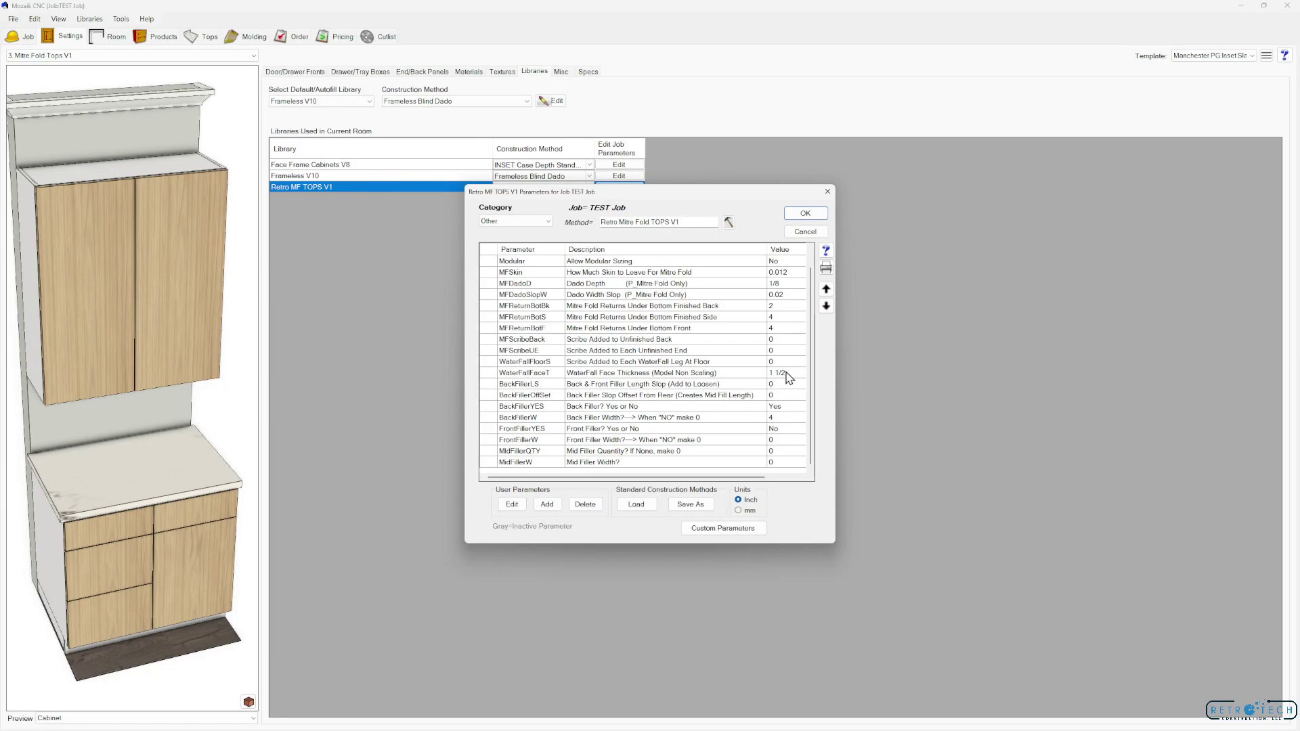
# In the Retro MF TOPS V1 job parameters, set the mid filler quantity to 5 and the mid filler width to 3.
pyautogui.write('5')
pyautogui.click(782, 462)
pyautogui.write('3')
pyautogui.click(788, 451)
# Set the scribe added to each unfinished end to 1 and the waterfall leg floor scribe to 1/2, and accept the job parameters.
pyautogui.click(782, 340)
pyautogui.click(779, 351)
pyautogui.write('1')
pyautogui.click(780, 364)
pyautogui.write('1/2')
pyautogui.press('Up')
pyautogui.click(805, 214)
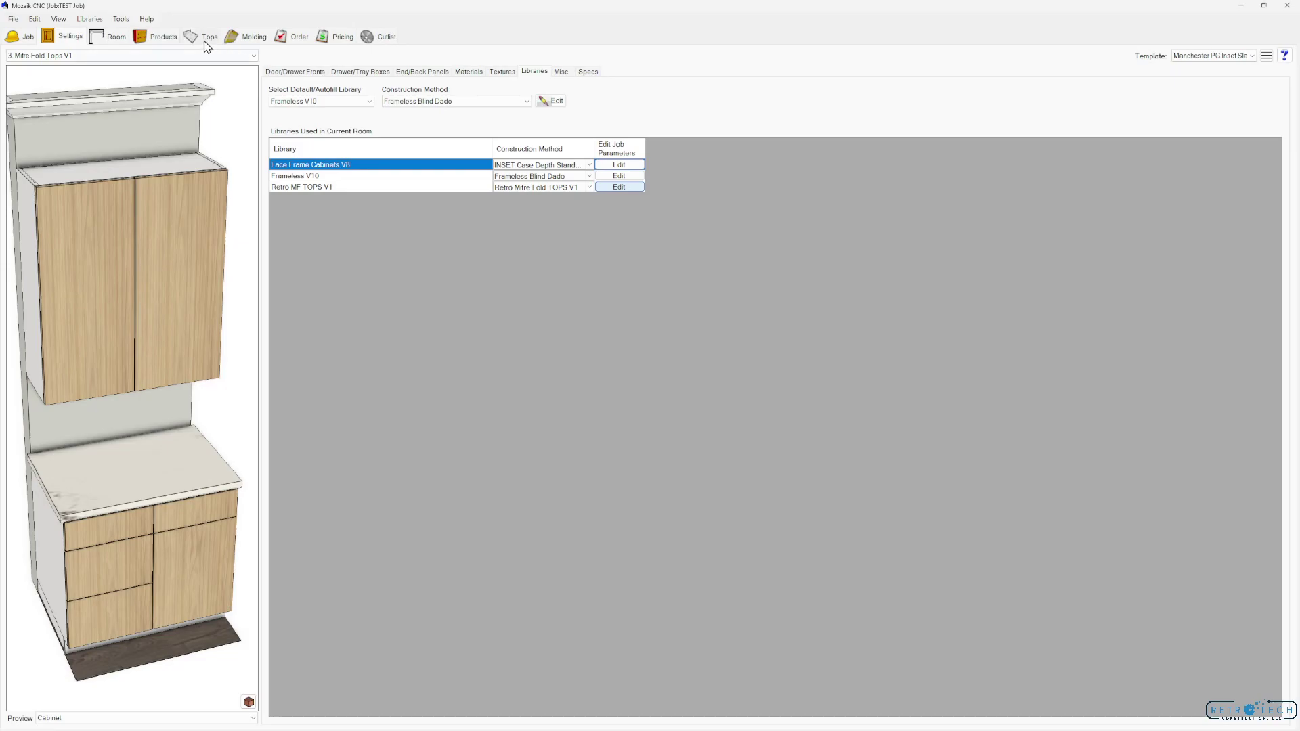